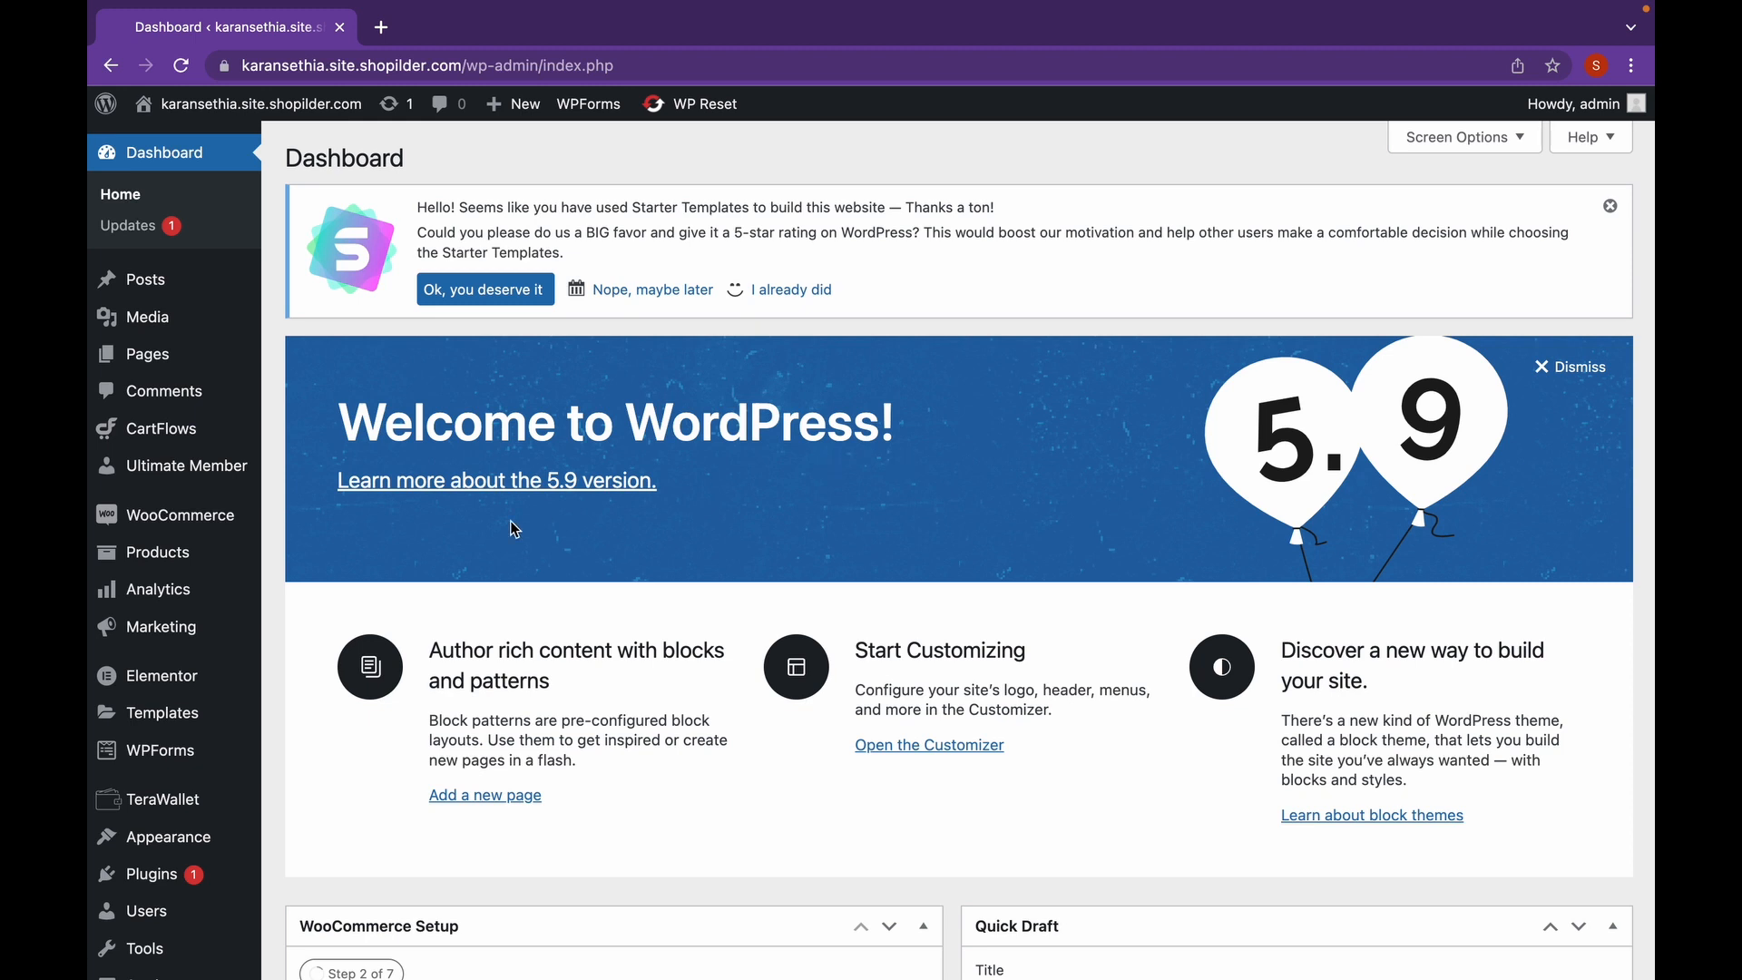
- Upload the Cover Letter PDF from the Downloads folder to the media library
{"action": "left_click", "coordinate": [184, 341]}
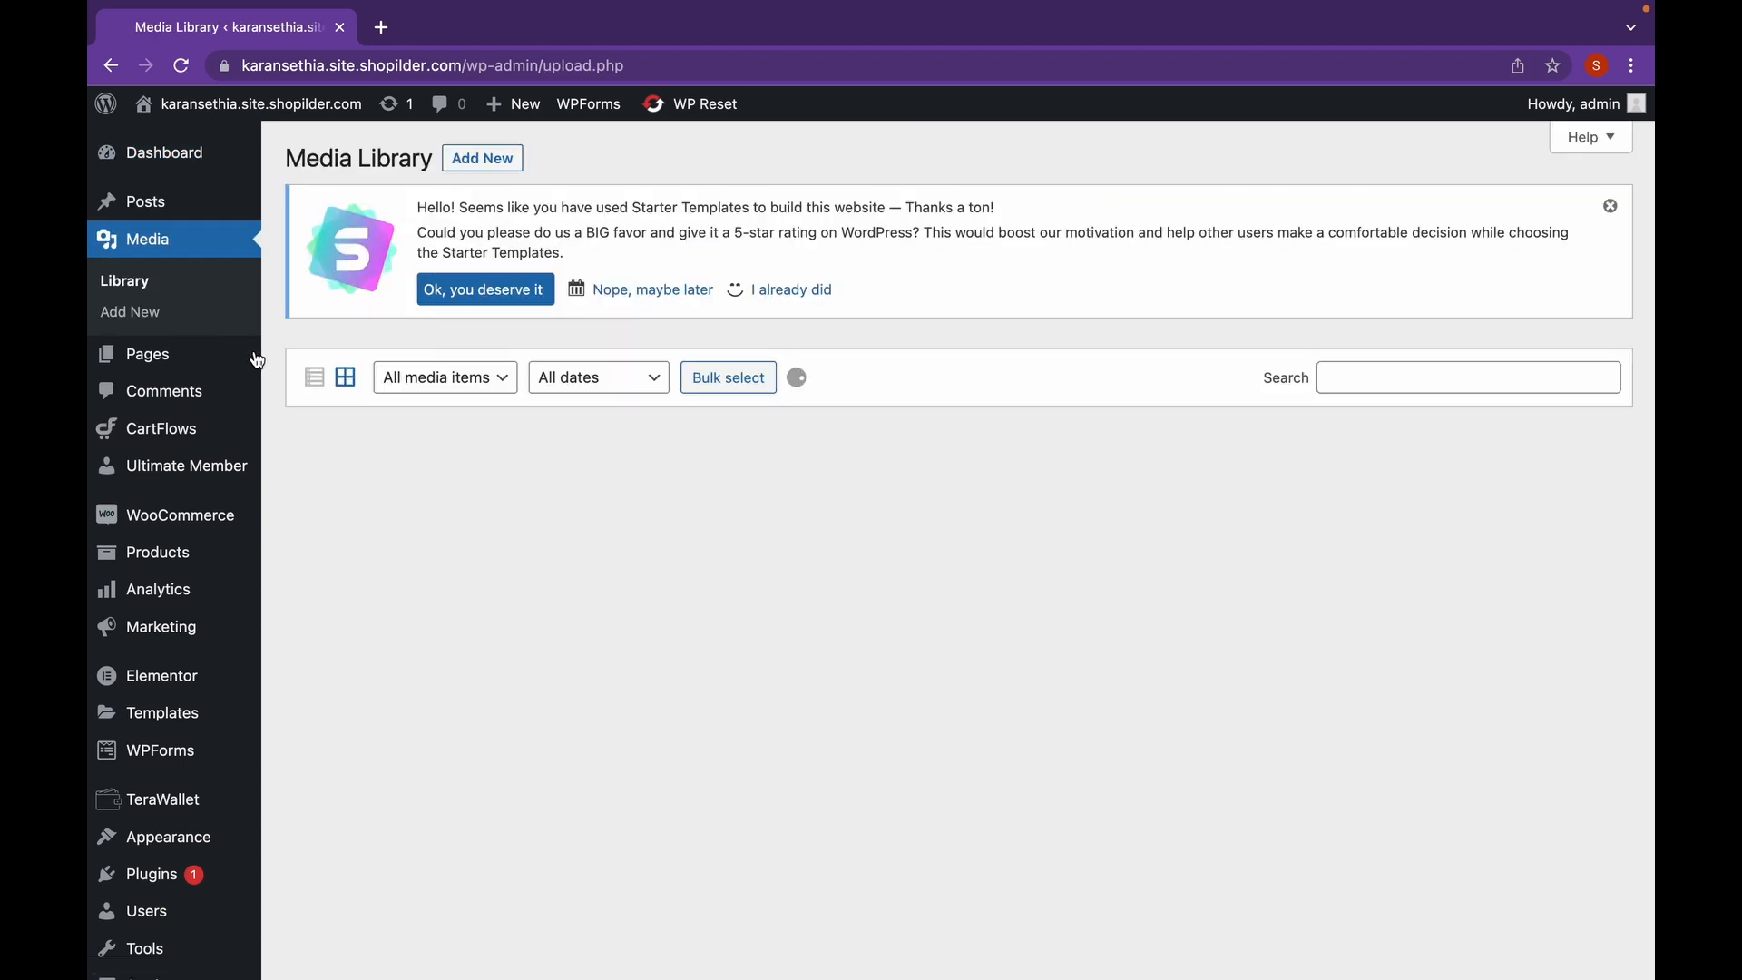
{"action": "left_click", "coordinate": [484, 161]}
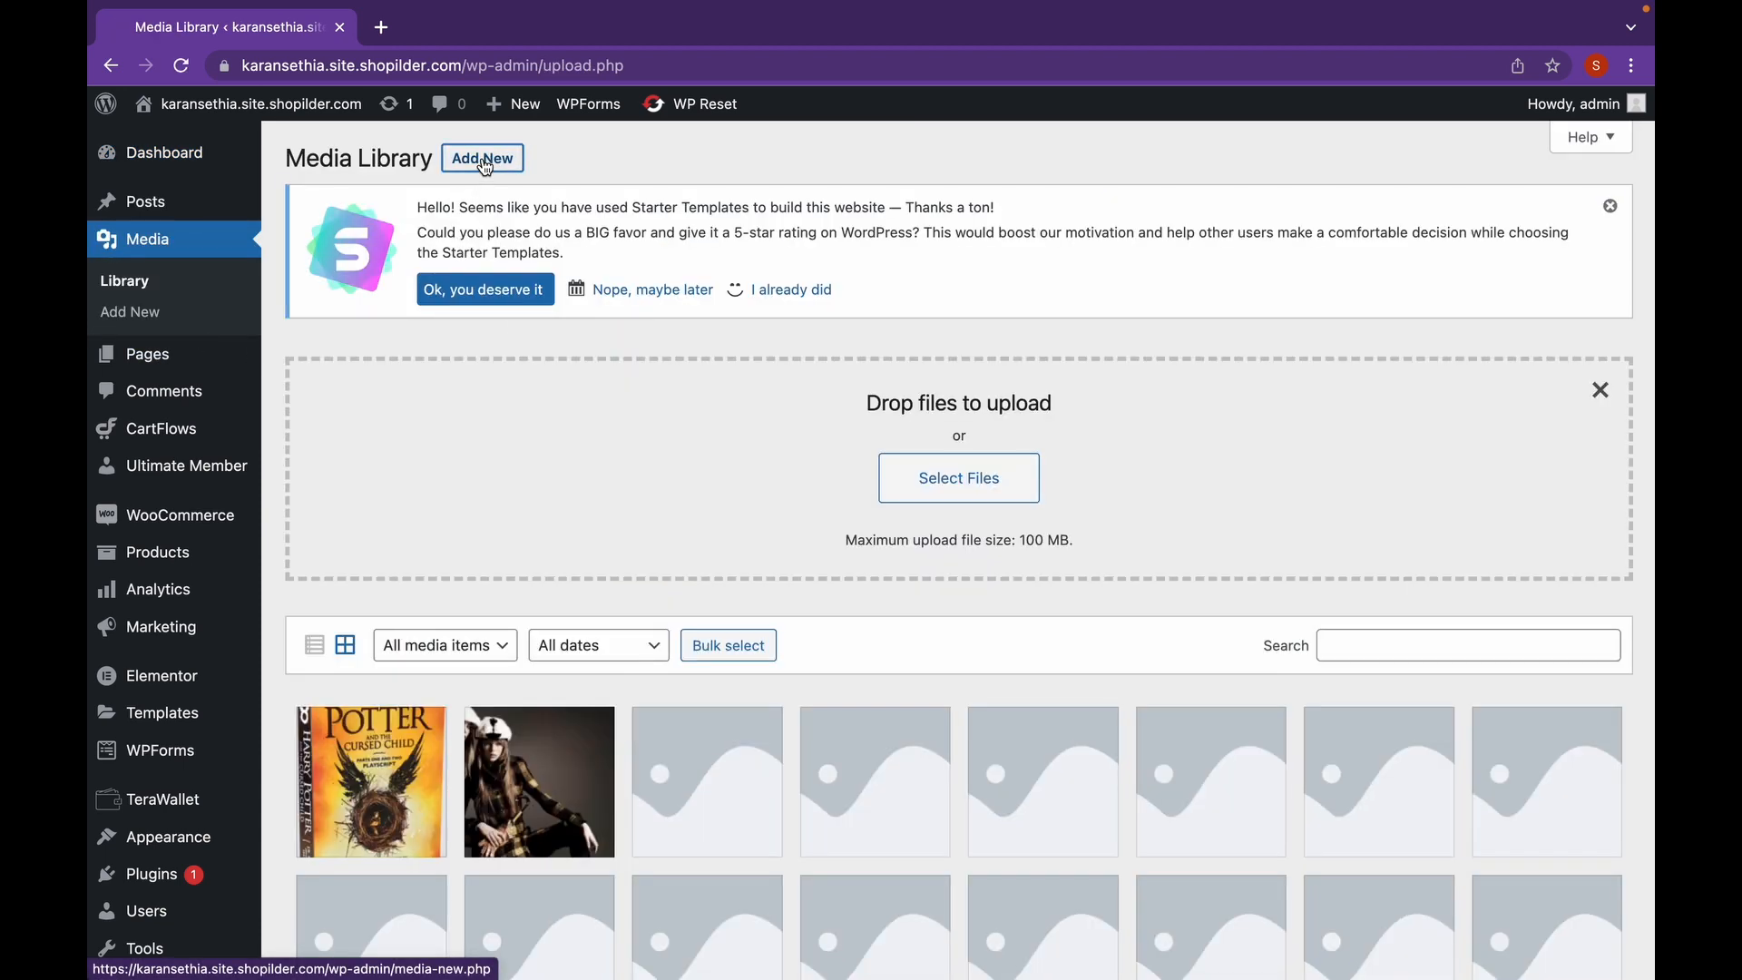
{"action": "left_click", "coordinate": [1019, 481]}
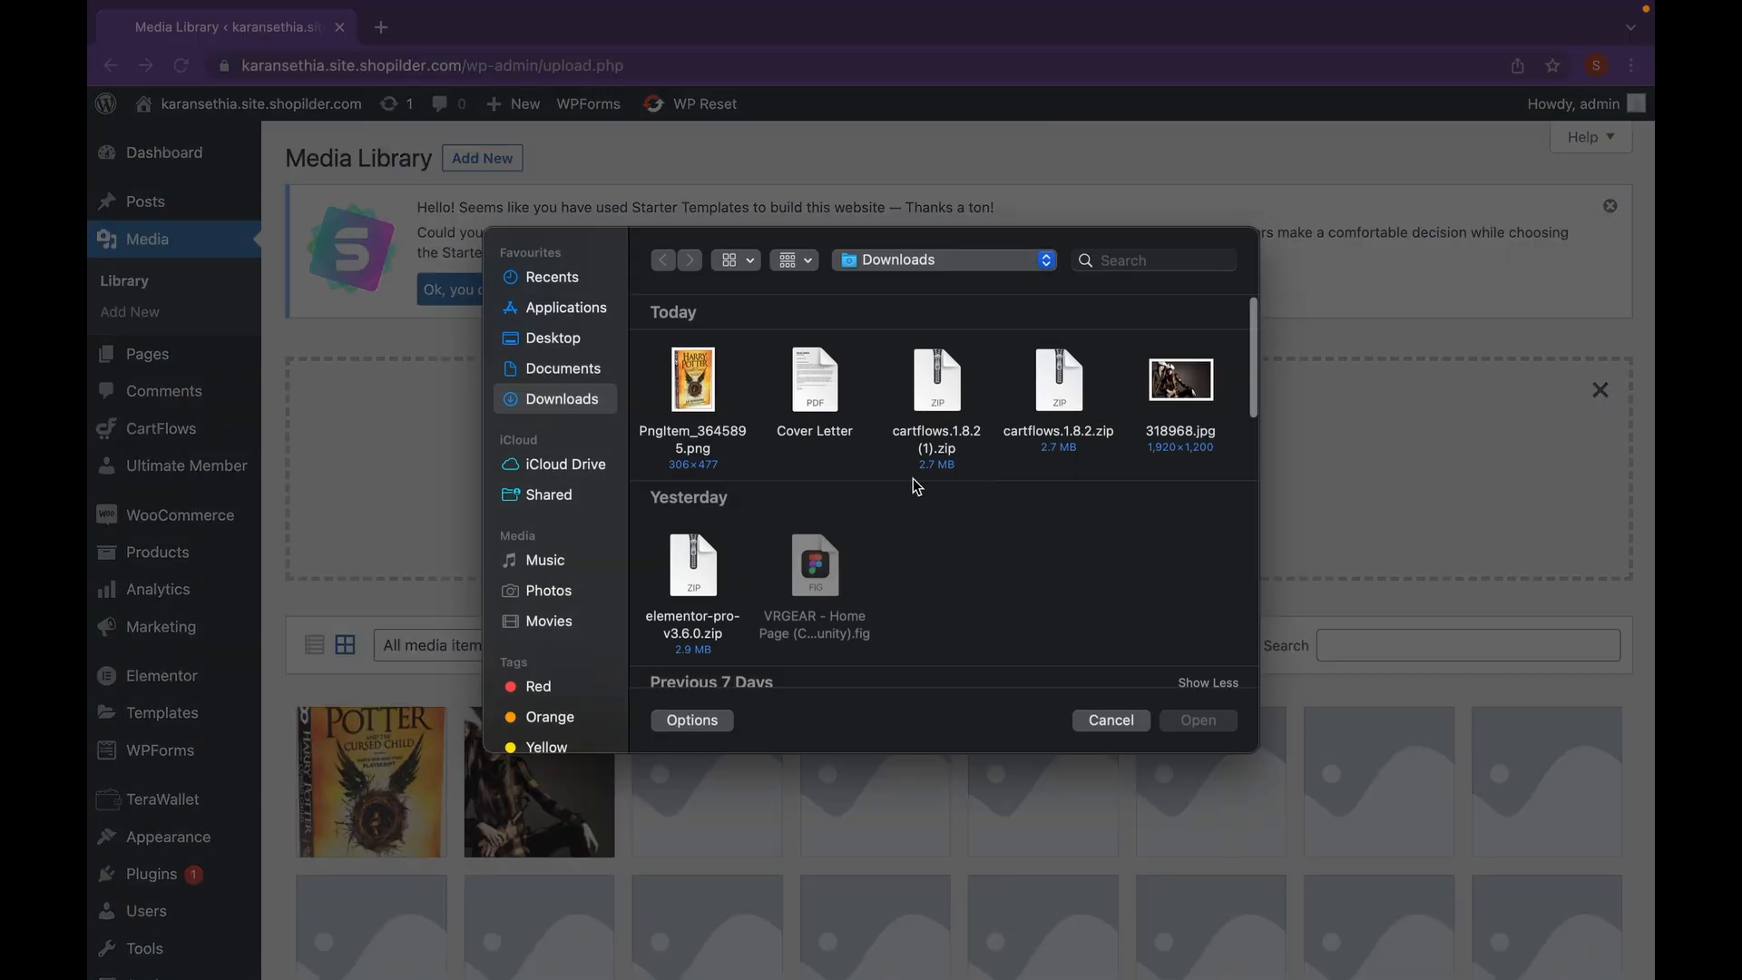
{"action": "left_click", "coordinate": [810, 436]}
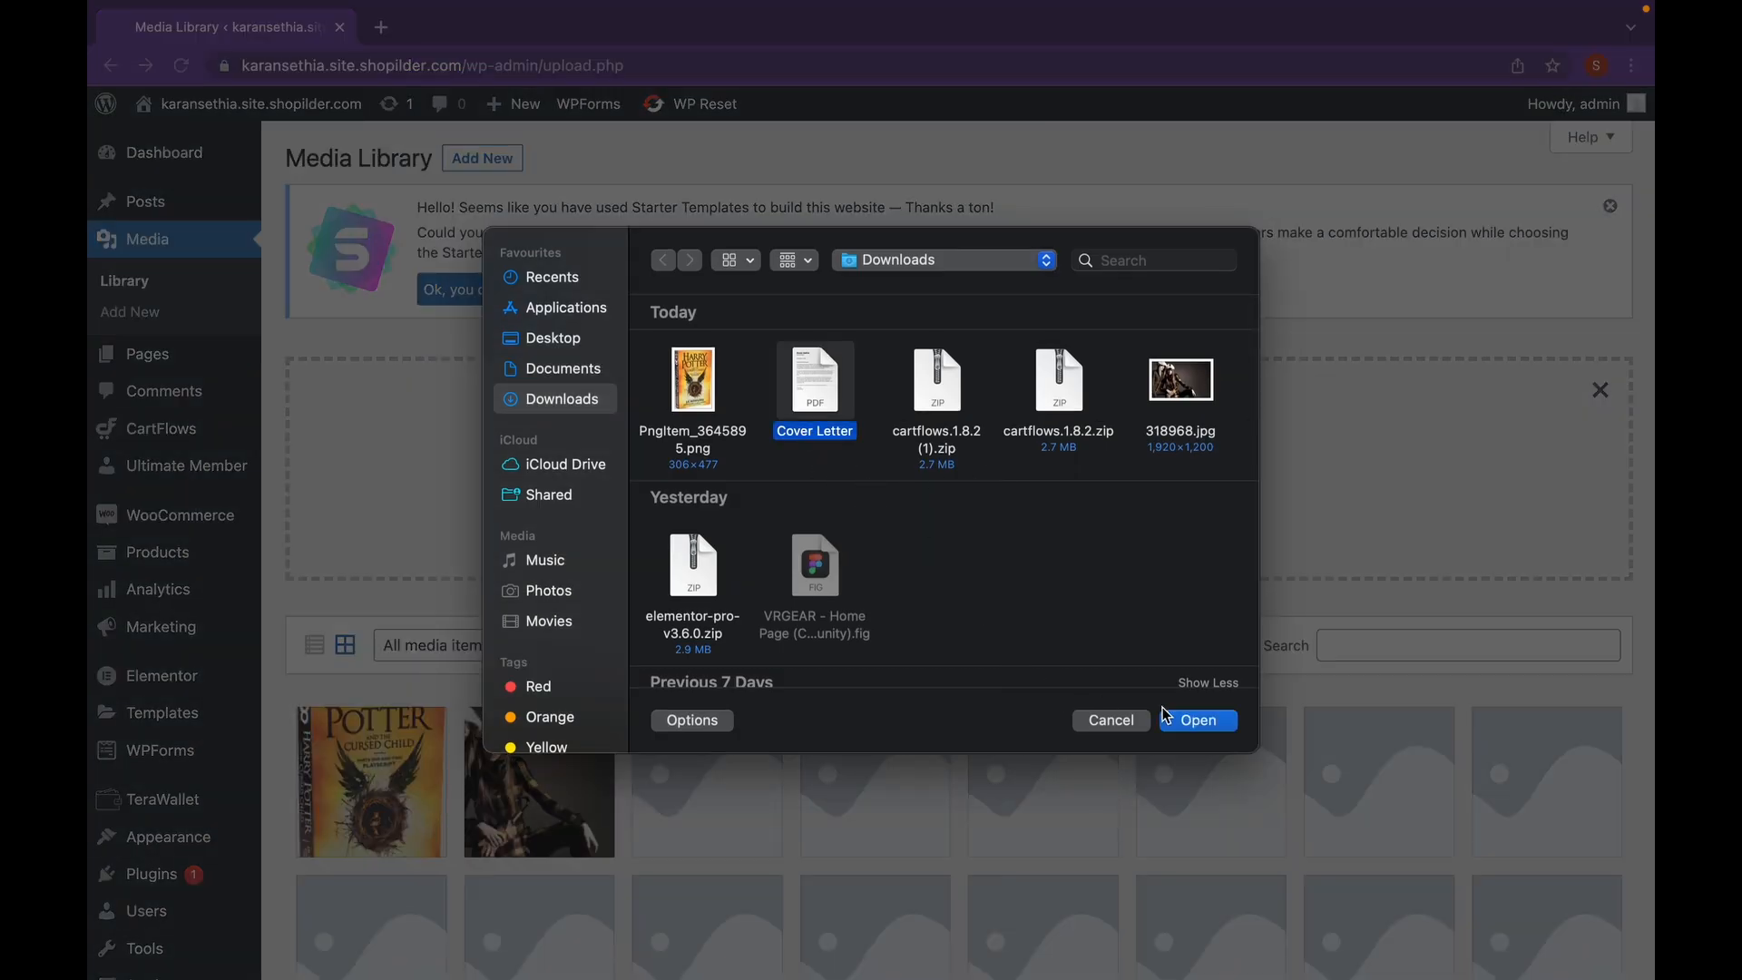
{"action": "left_click", "coordinate": [1198, 722]}
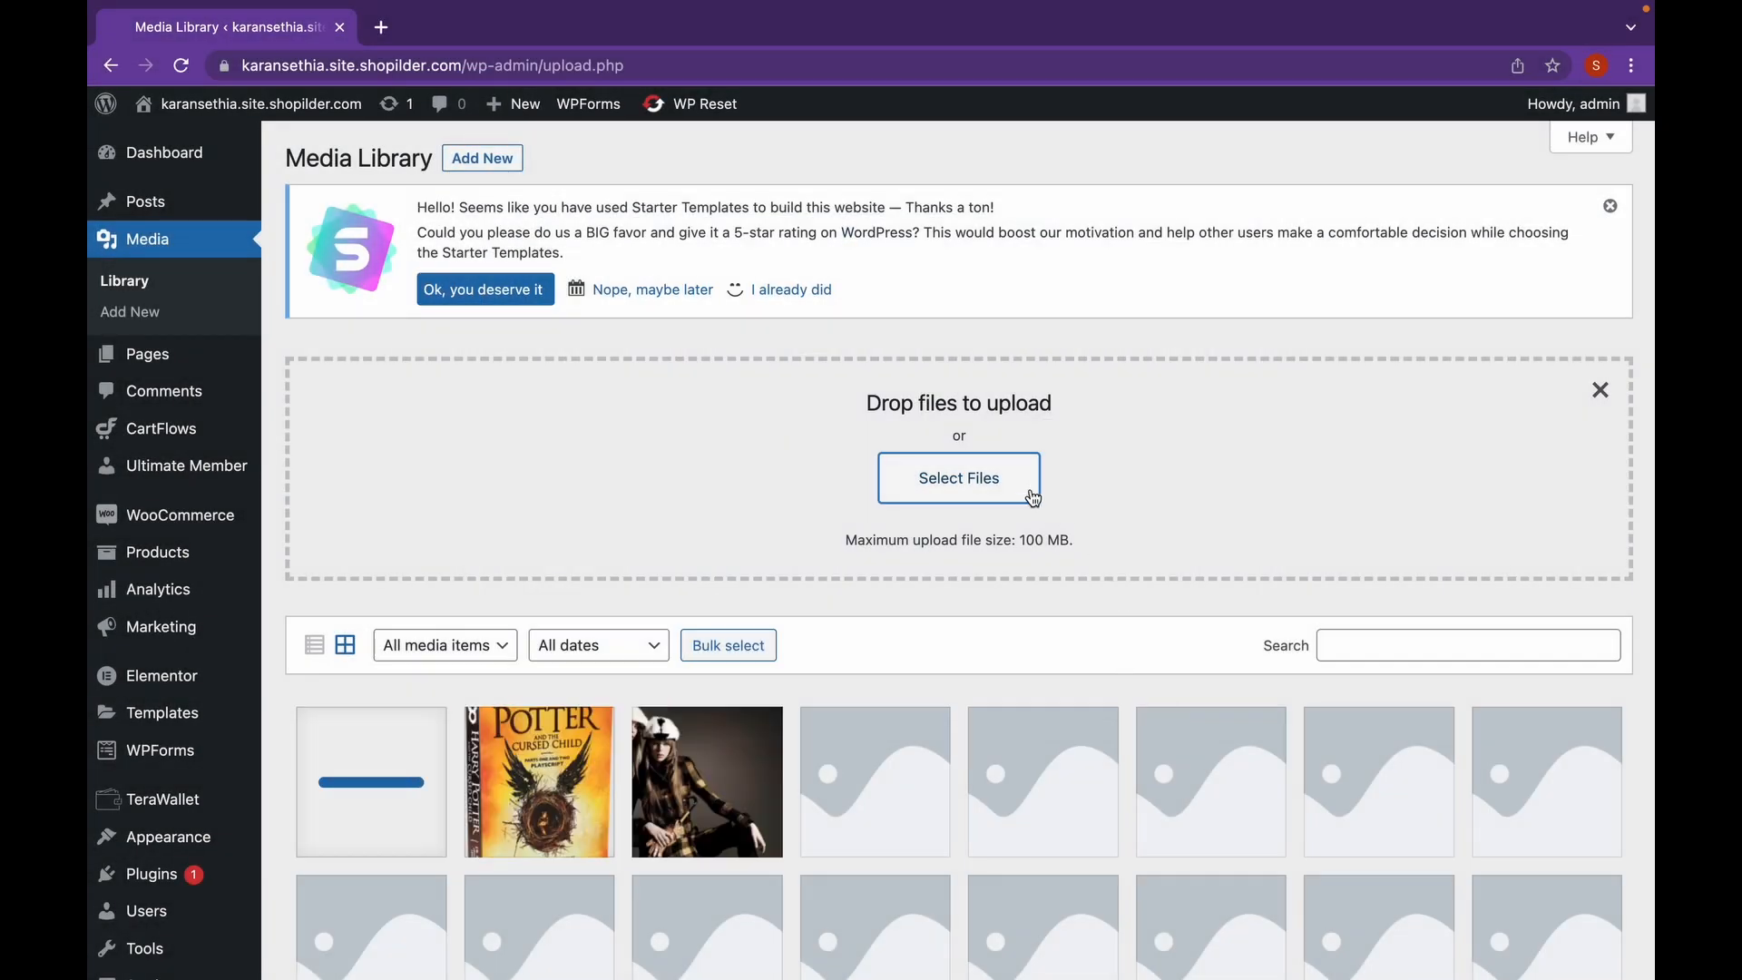
{"action": "scroll", "coordinate": [685, 542], "scroll_direction": "down", "scroll_amount": 1}
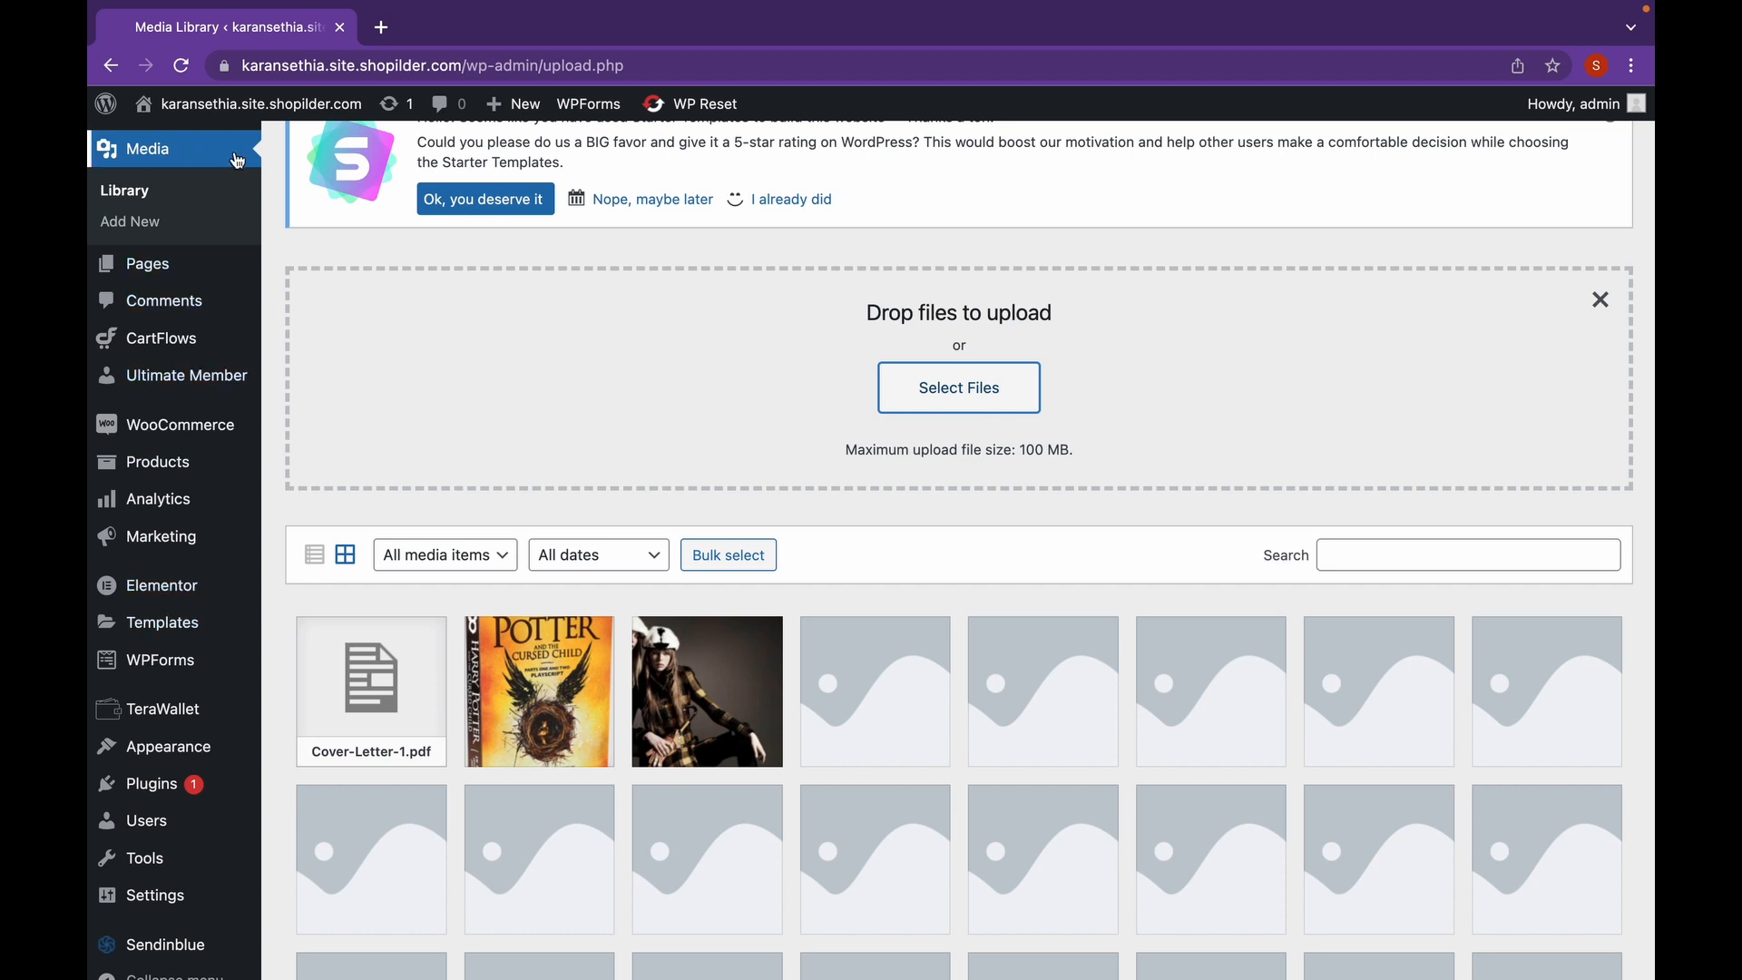
- Go to the live site's About page and open it for editing with Elementor
{"action": "left_click", "coordinate": [319, 109]}
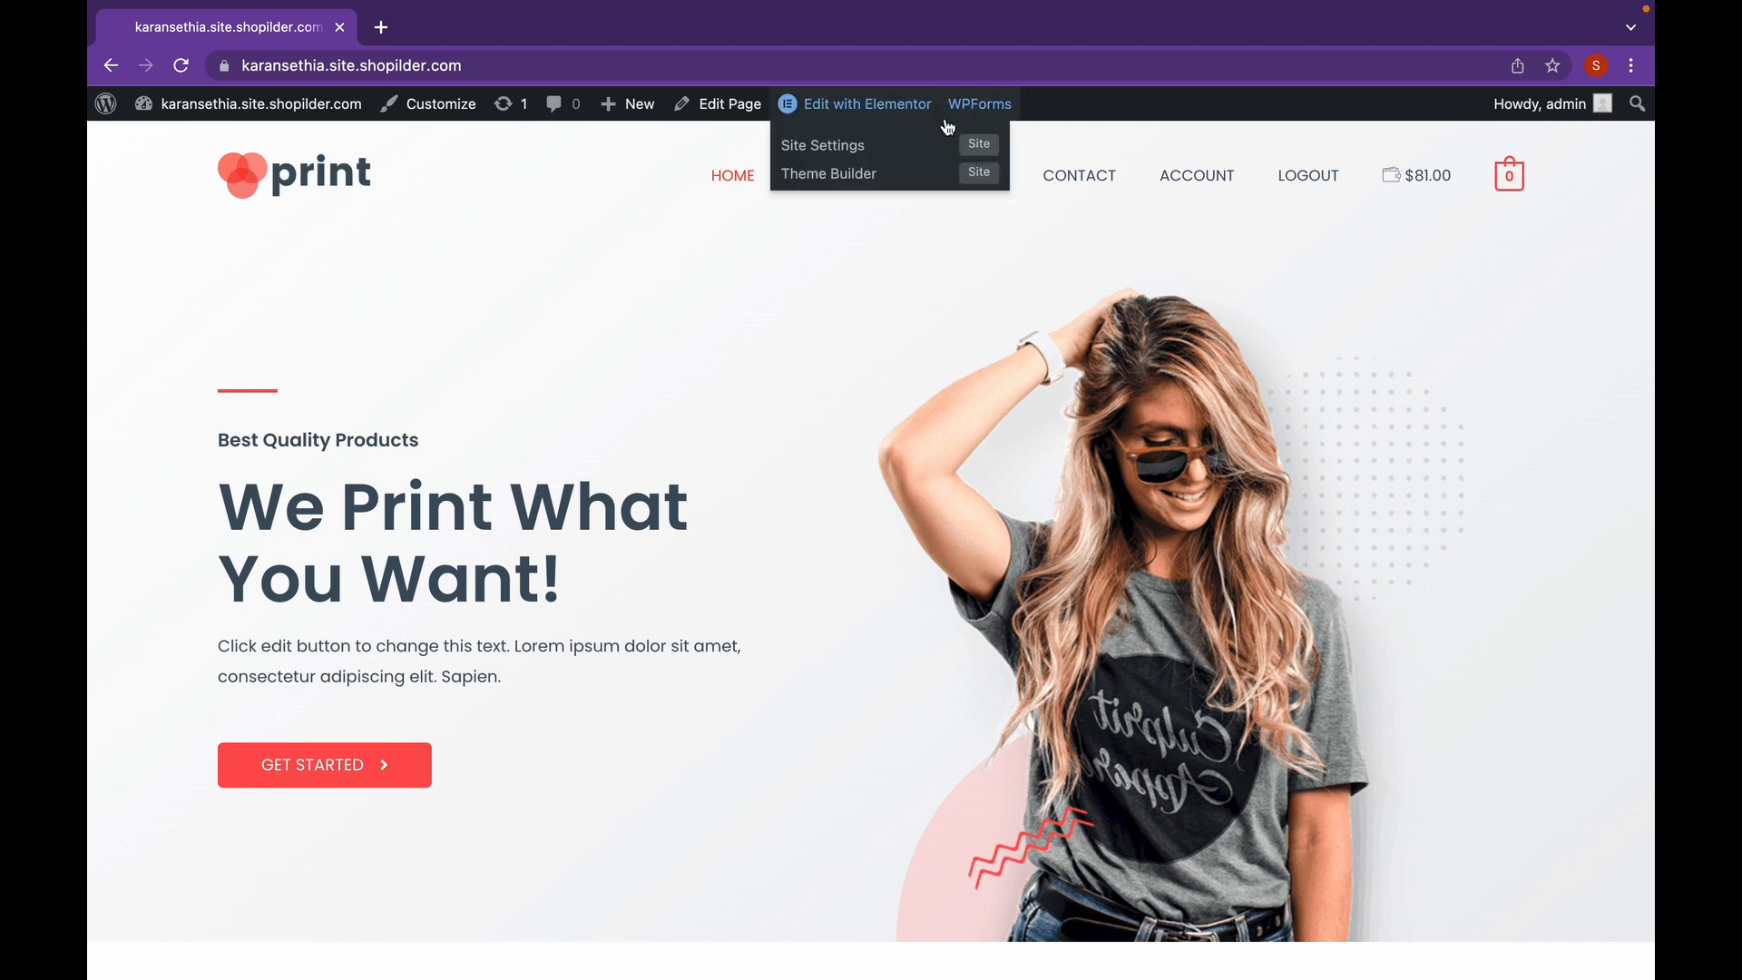
{"action": "left_click", "coordinate": [988, 184]}
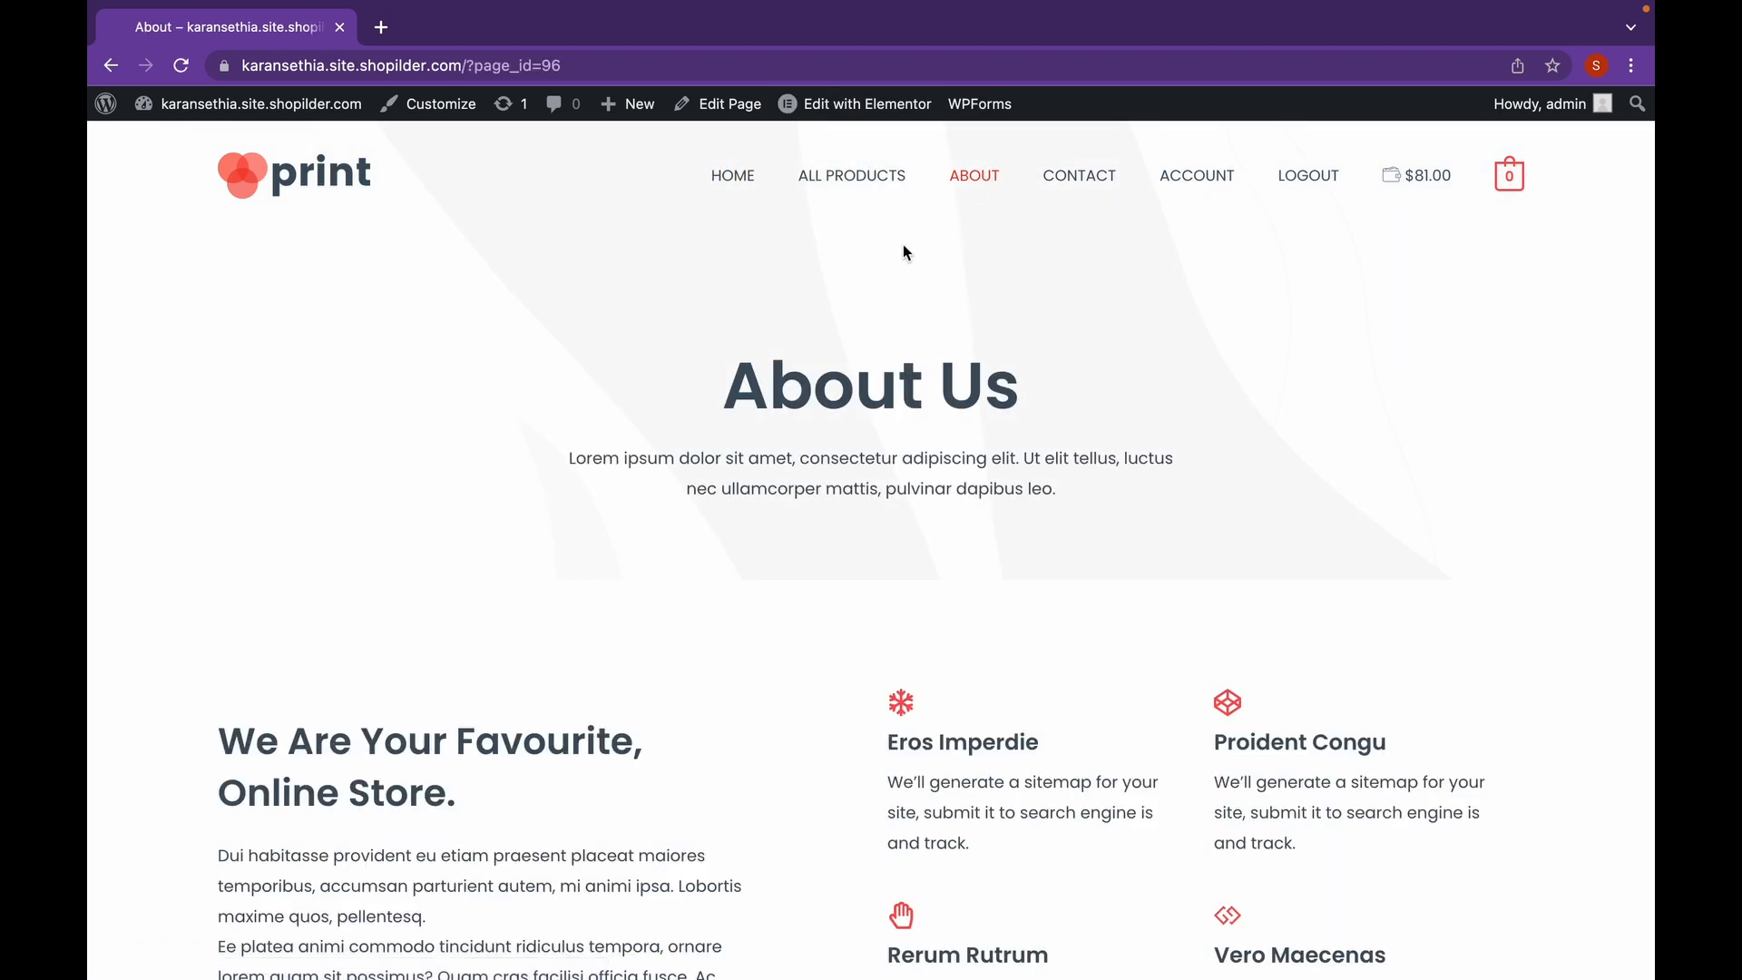
{"action": "left_click", "coordinate": [832, 118]}
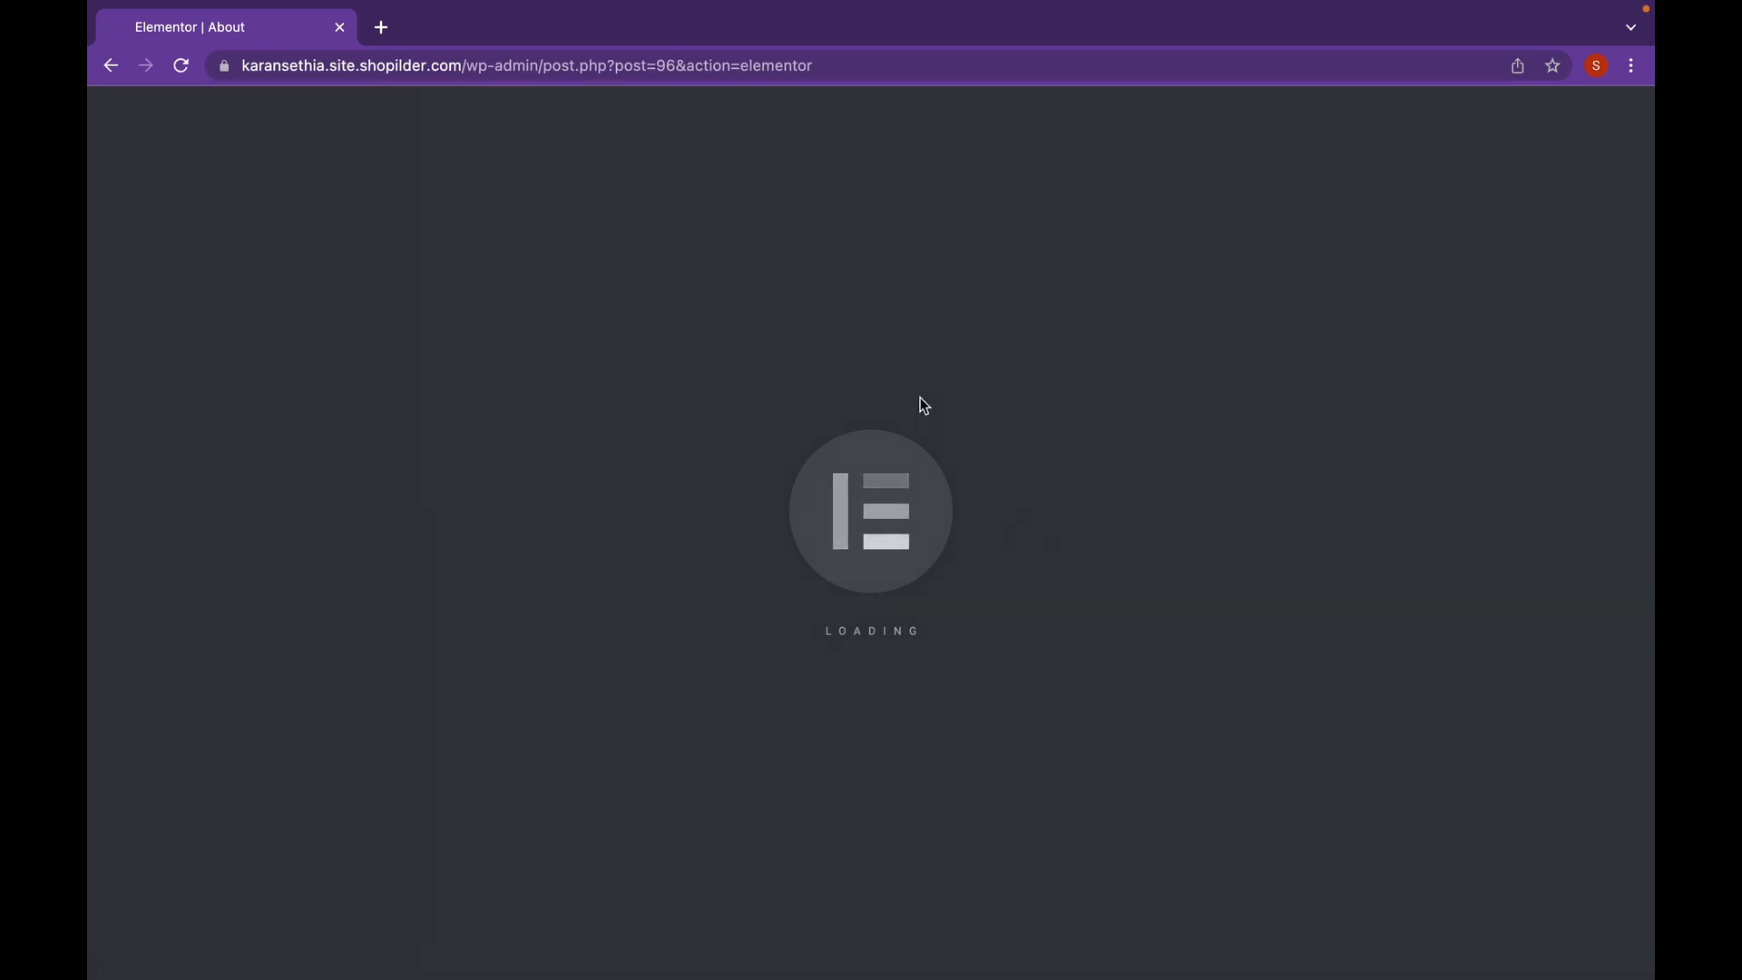
- Add a single-column section below the Worldwide Shipping features row and place a Heading widget in it
{"action": "scroll", "coordinate": [922, 405], "scroll_direction": "down", "scroll_amount": 20}
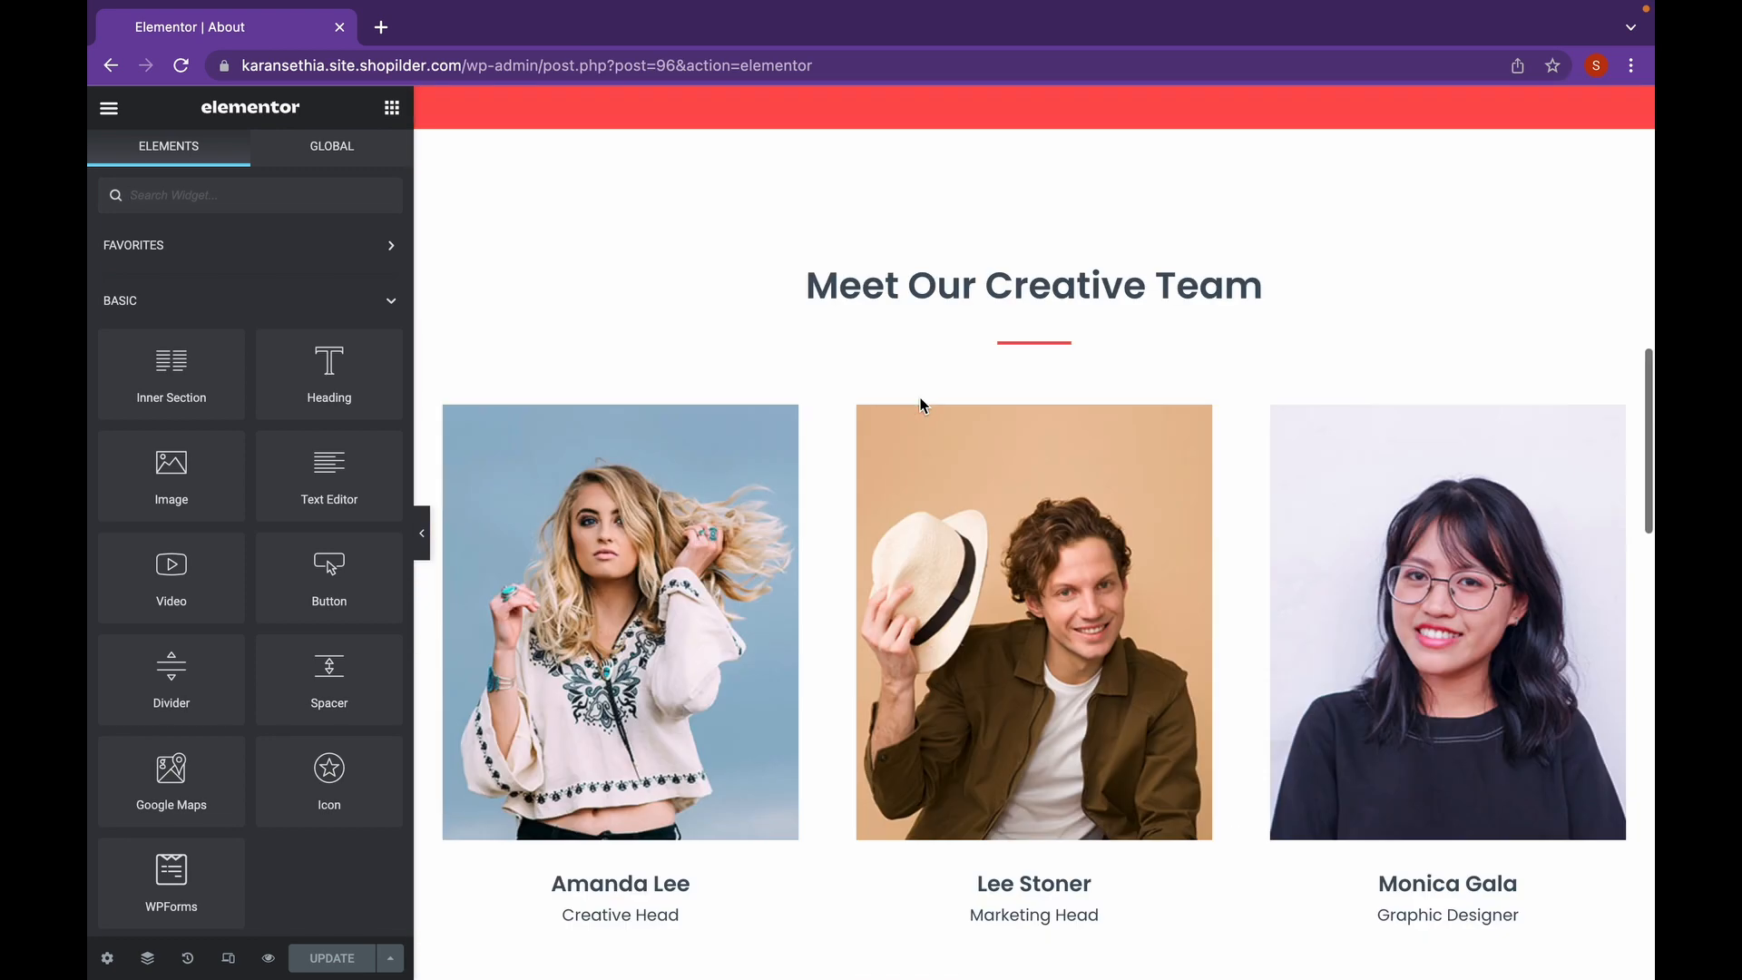
{"action": "scroll", "coordinate": [921, 406], "scroll_direction": "up", "scroll_amount": 3}
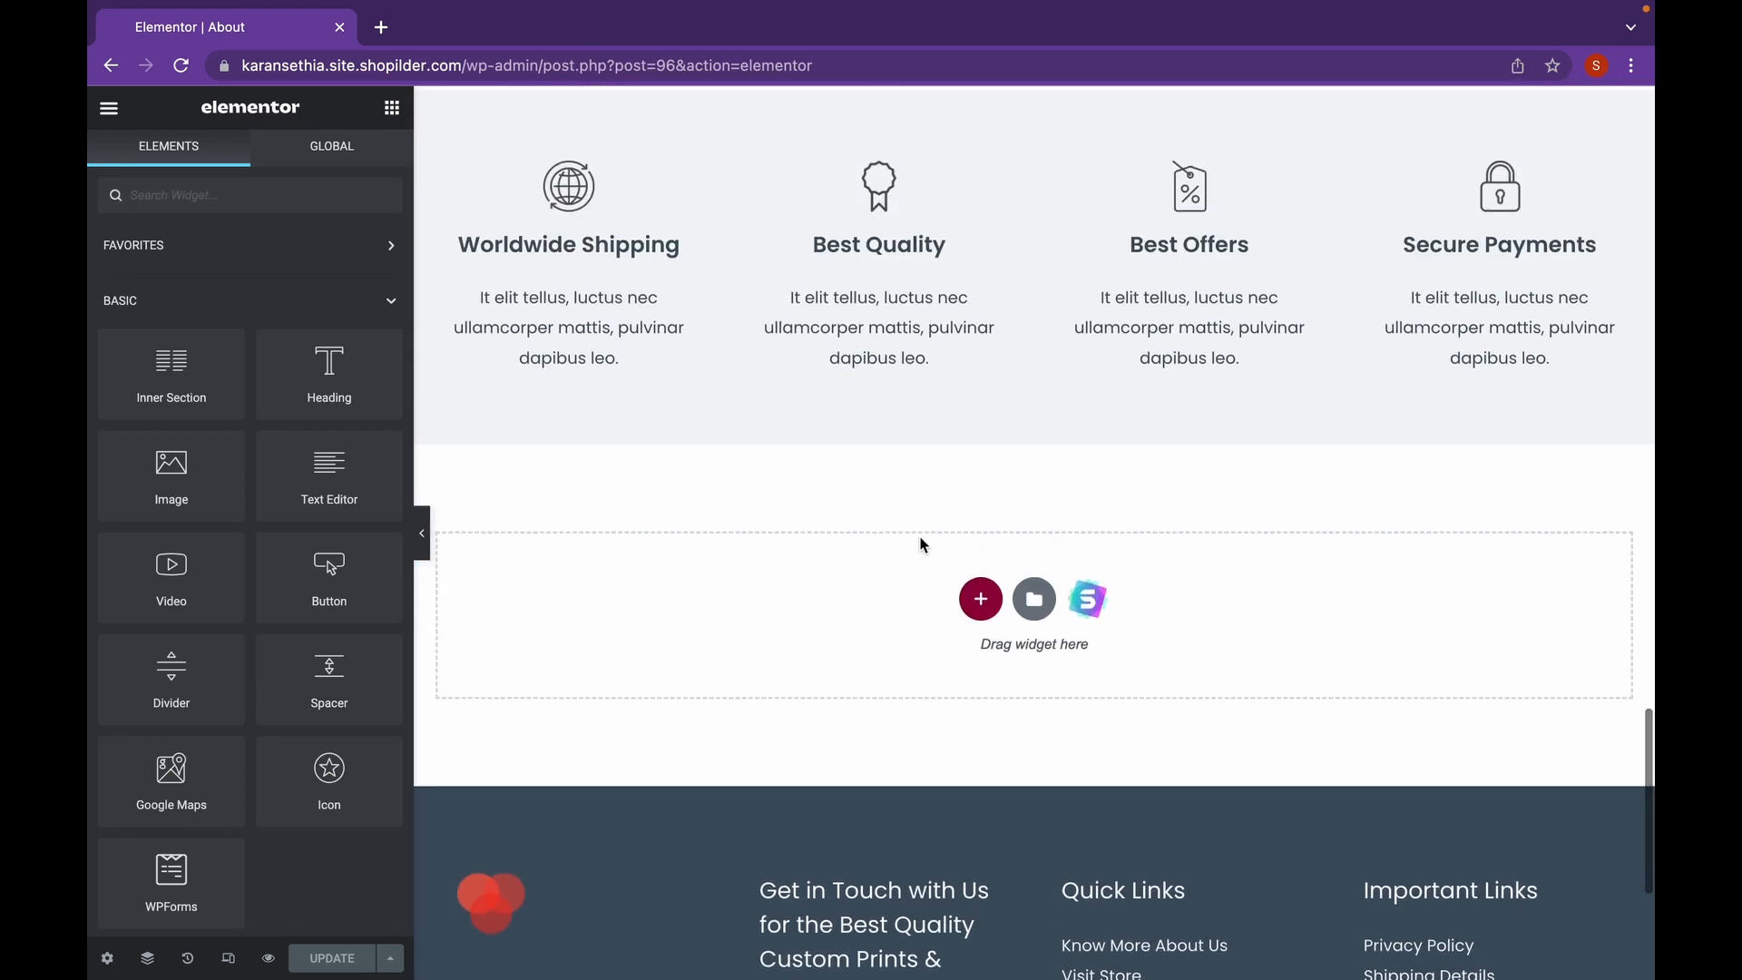
{"action": "left_click", "coordinate": [980, 615]}
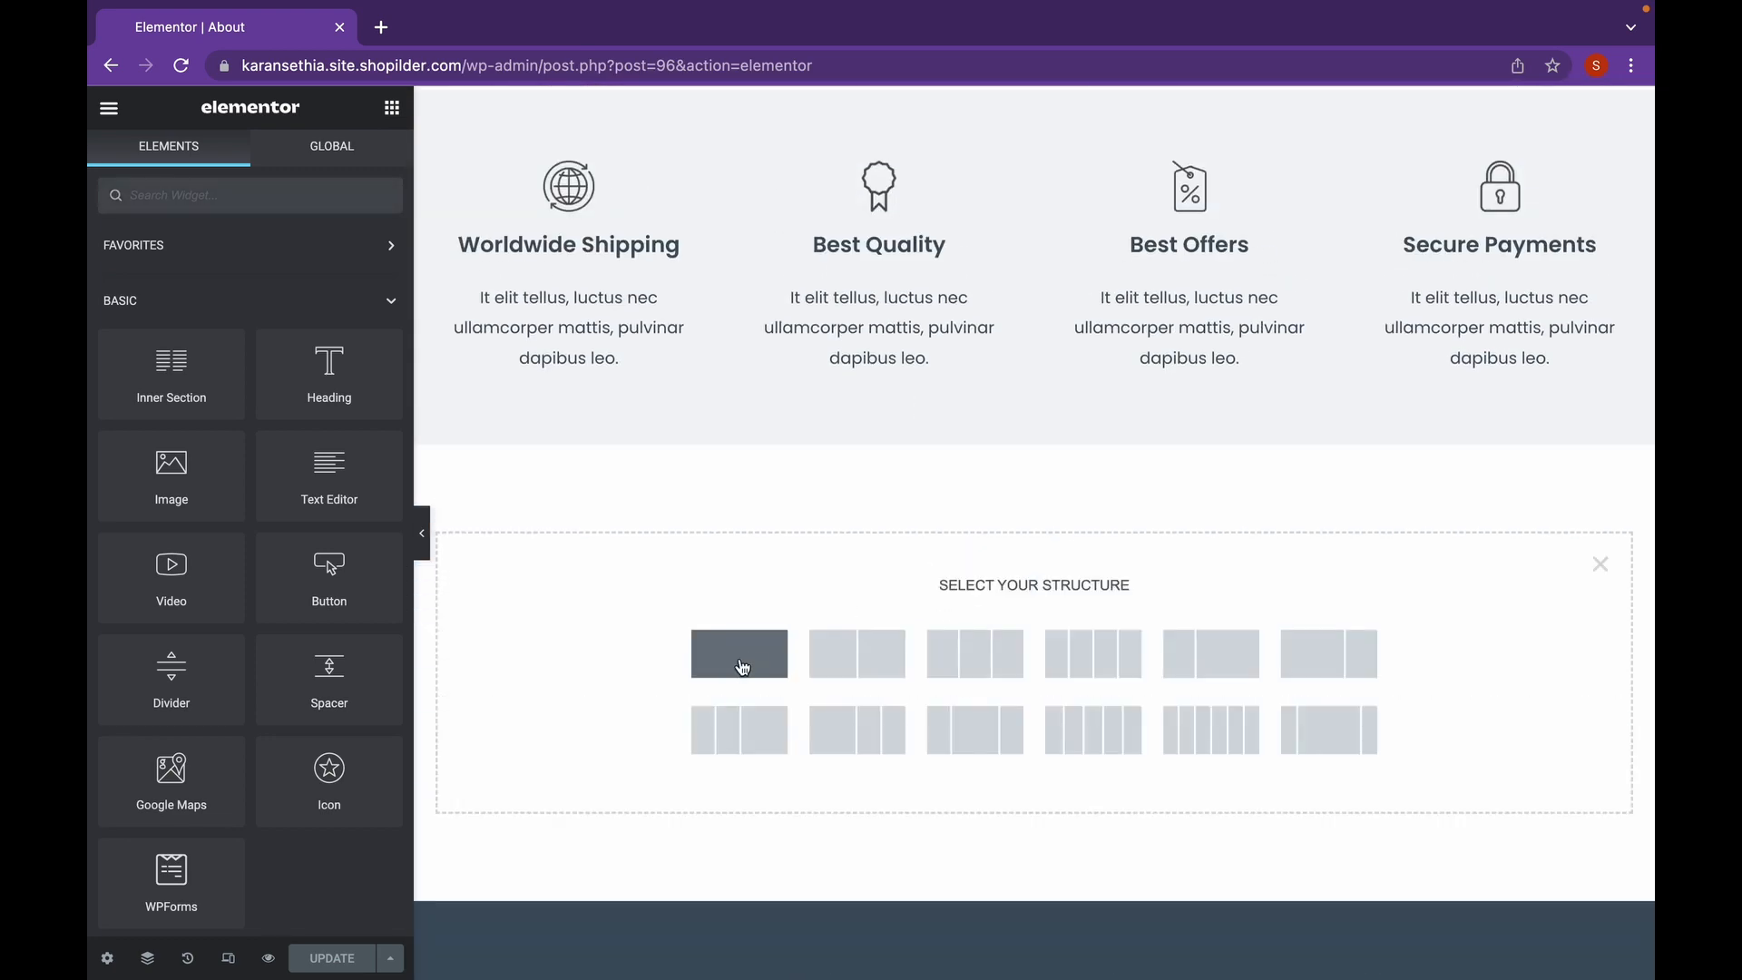
{"action": "left_click", "coordinate": [738, 662]}
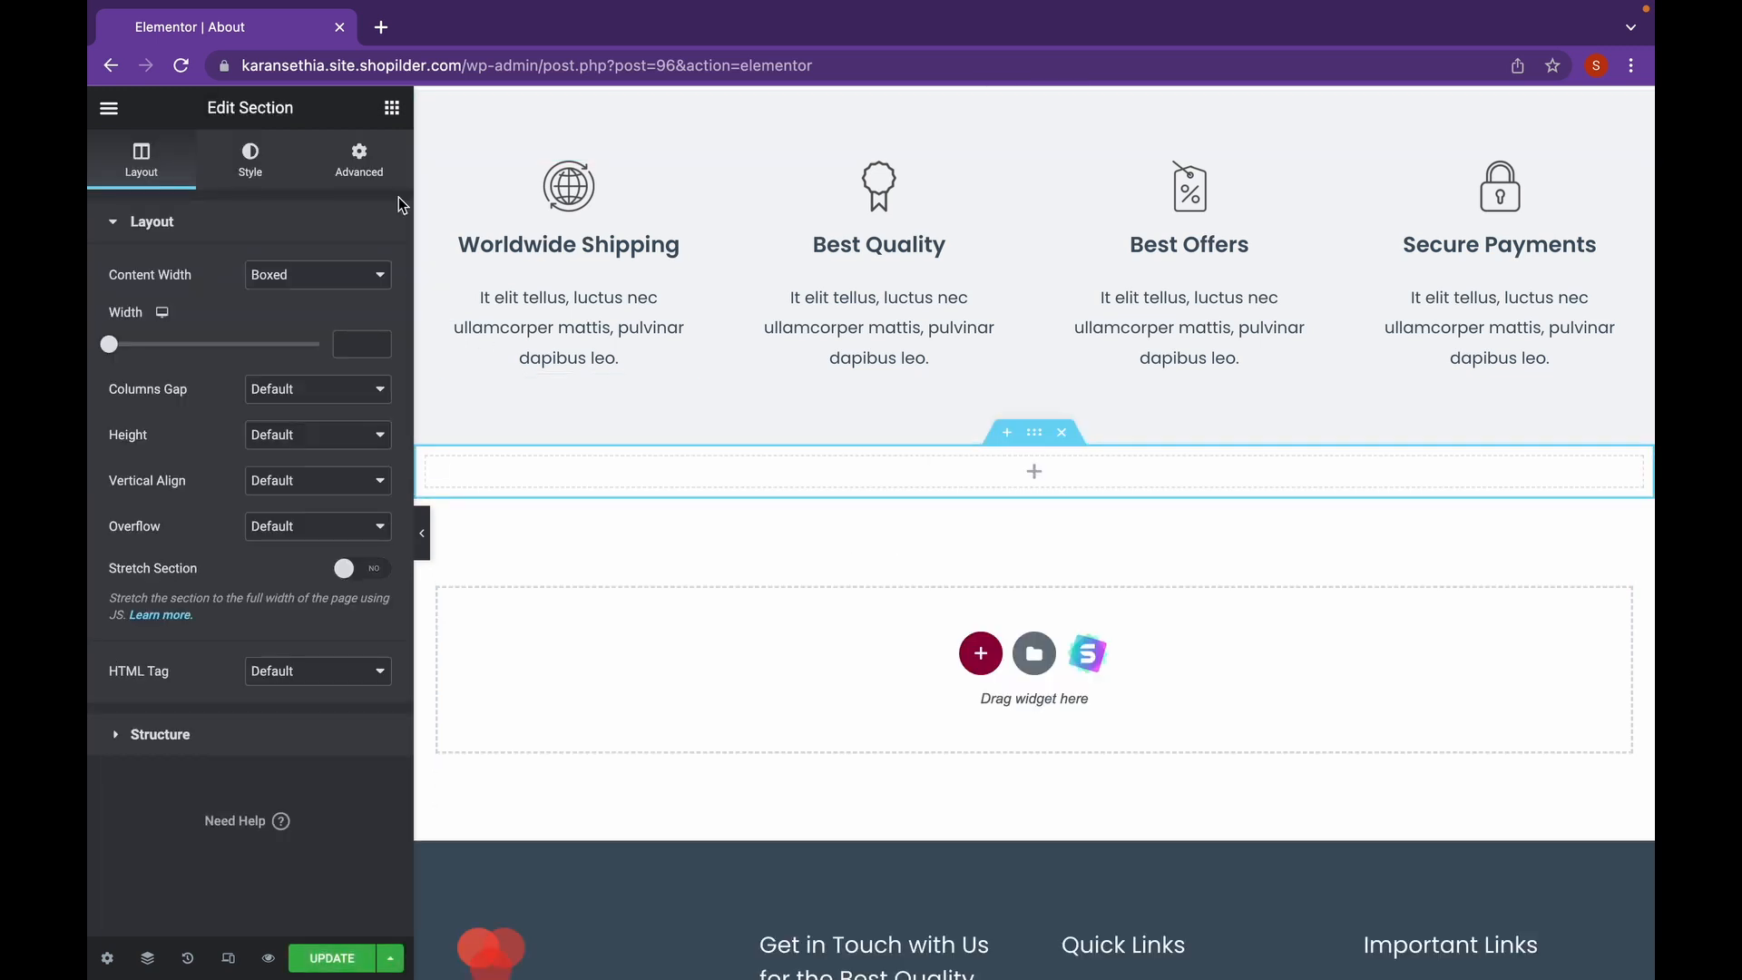
{"action": "left_click", "coordinate": [391, 109]}
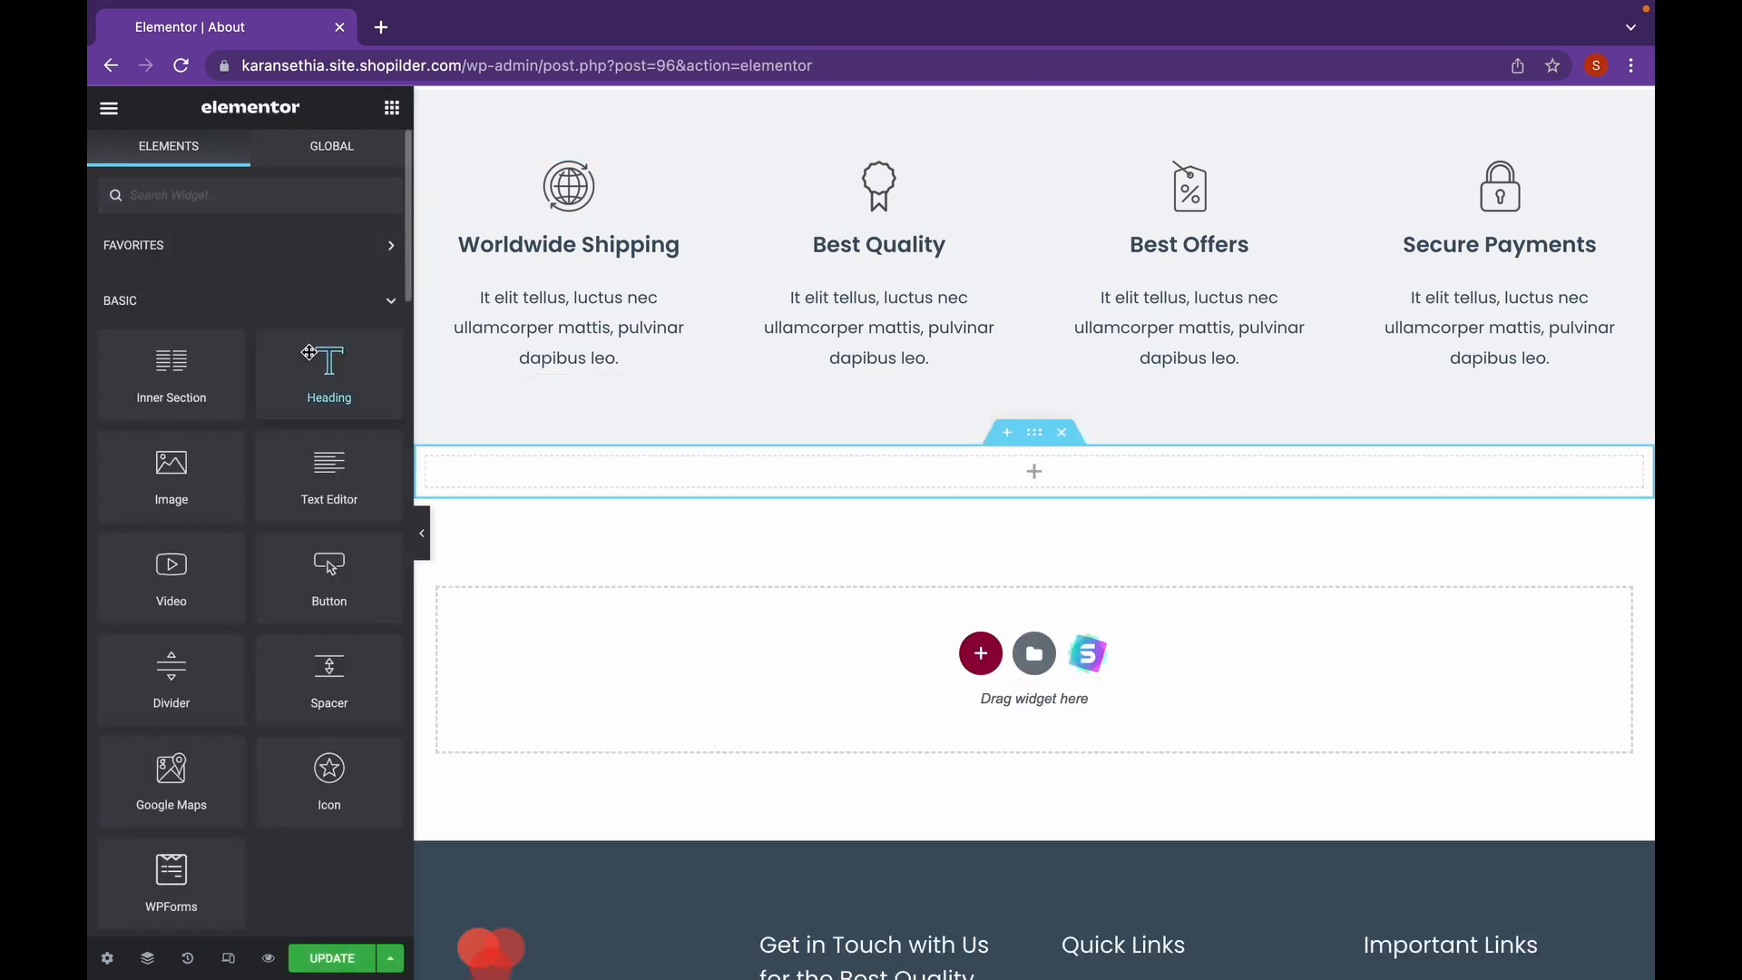
{"action": "left_click_drag", "start_coordinate": [318, 365], "coordinate": [657, 460]}
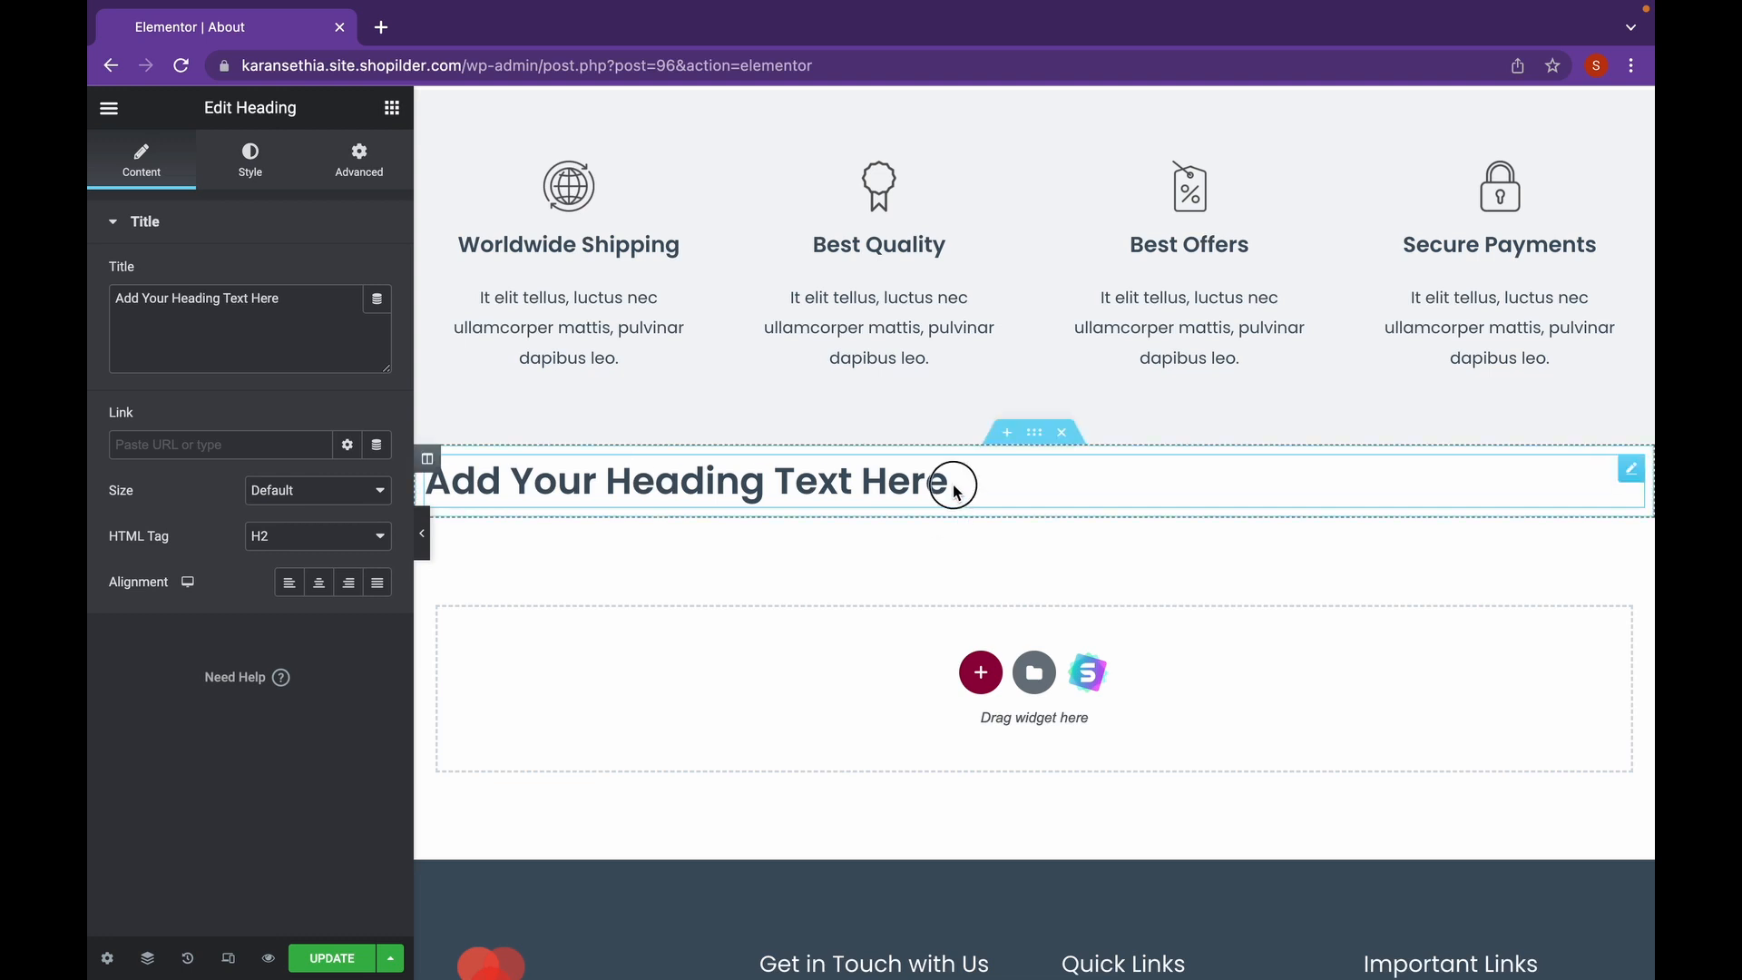
- Set the new heading's title to "My Cover Letter"
{"action": "left_click_drag", "start_coordinate": [951, 482], "coordinate": [451, 526]}
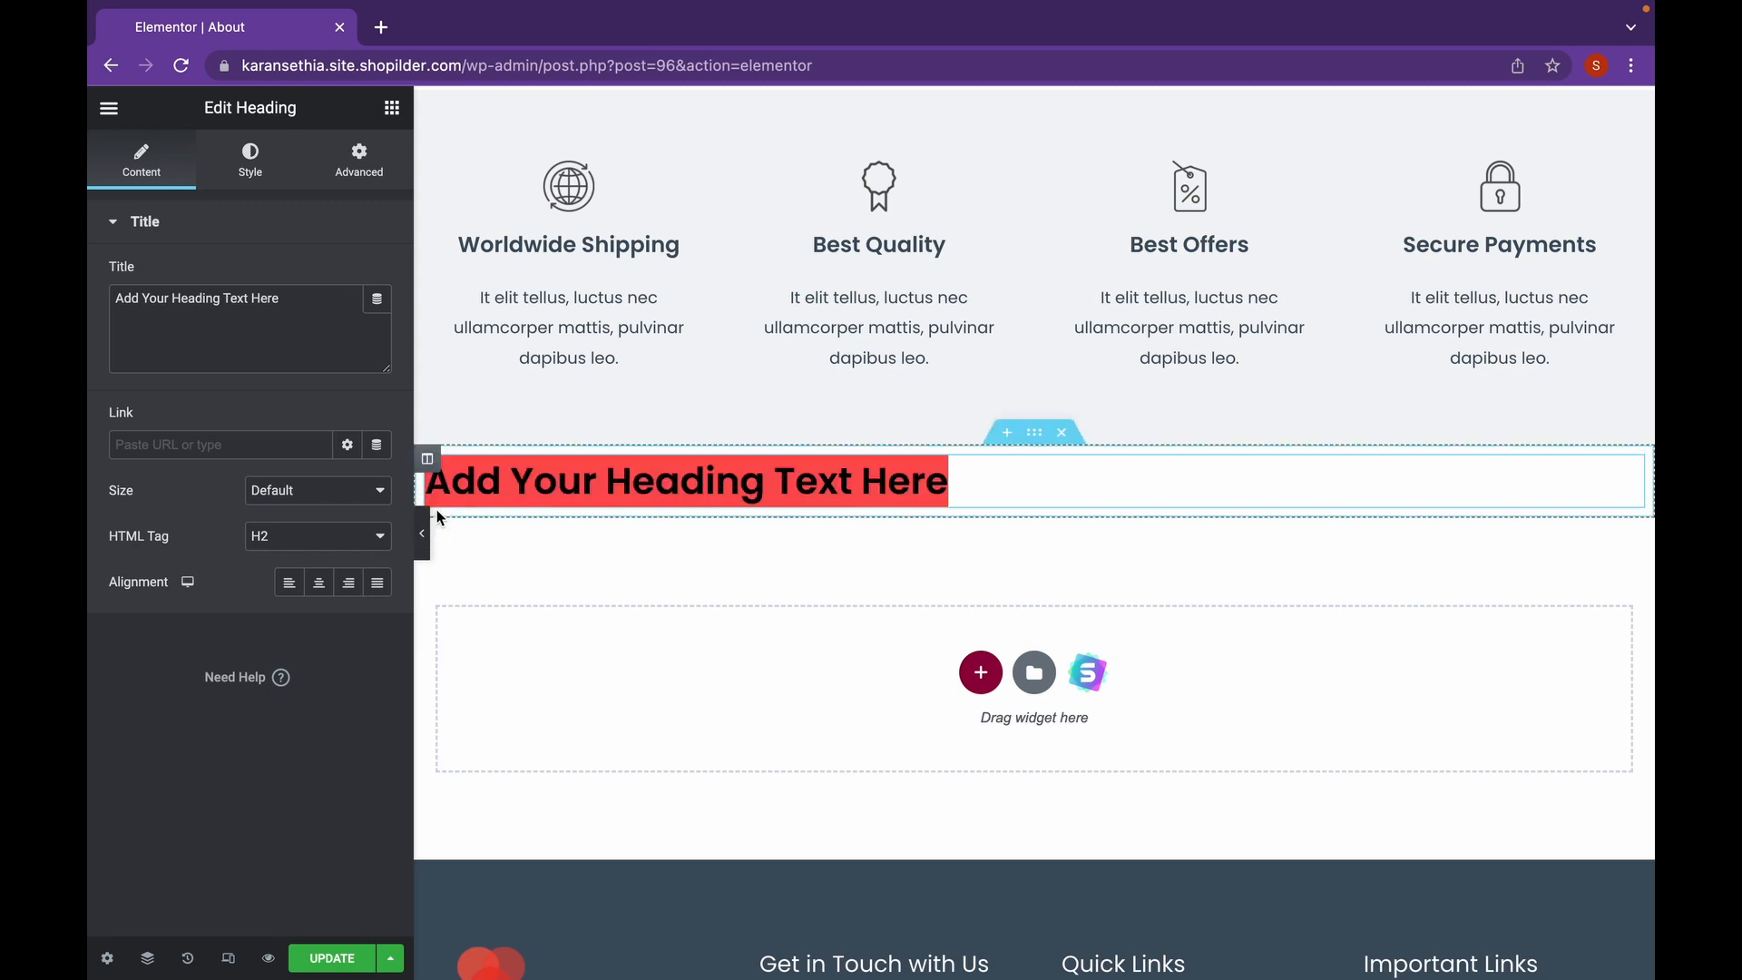
{"action": "scroll", "coordinate": [437, 509], "scroll_direction": "down", "scroll_amount": 5}
{"action": "scroll", "coordinate": [635, 545], "scroll_direction": "up", "scroll_amount": 4}
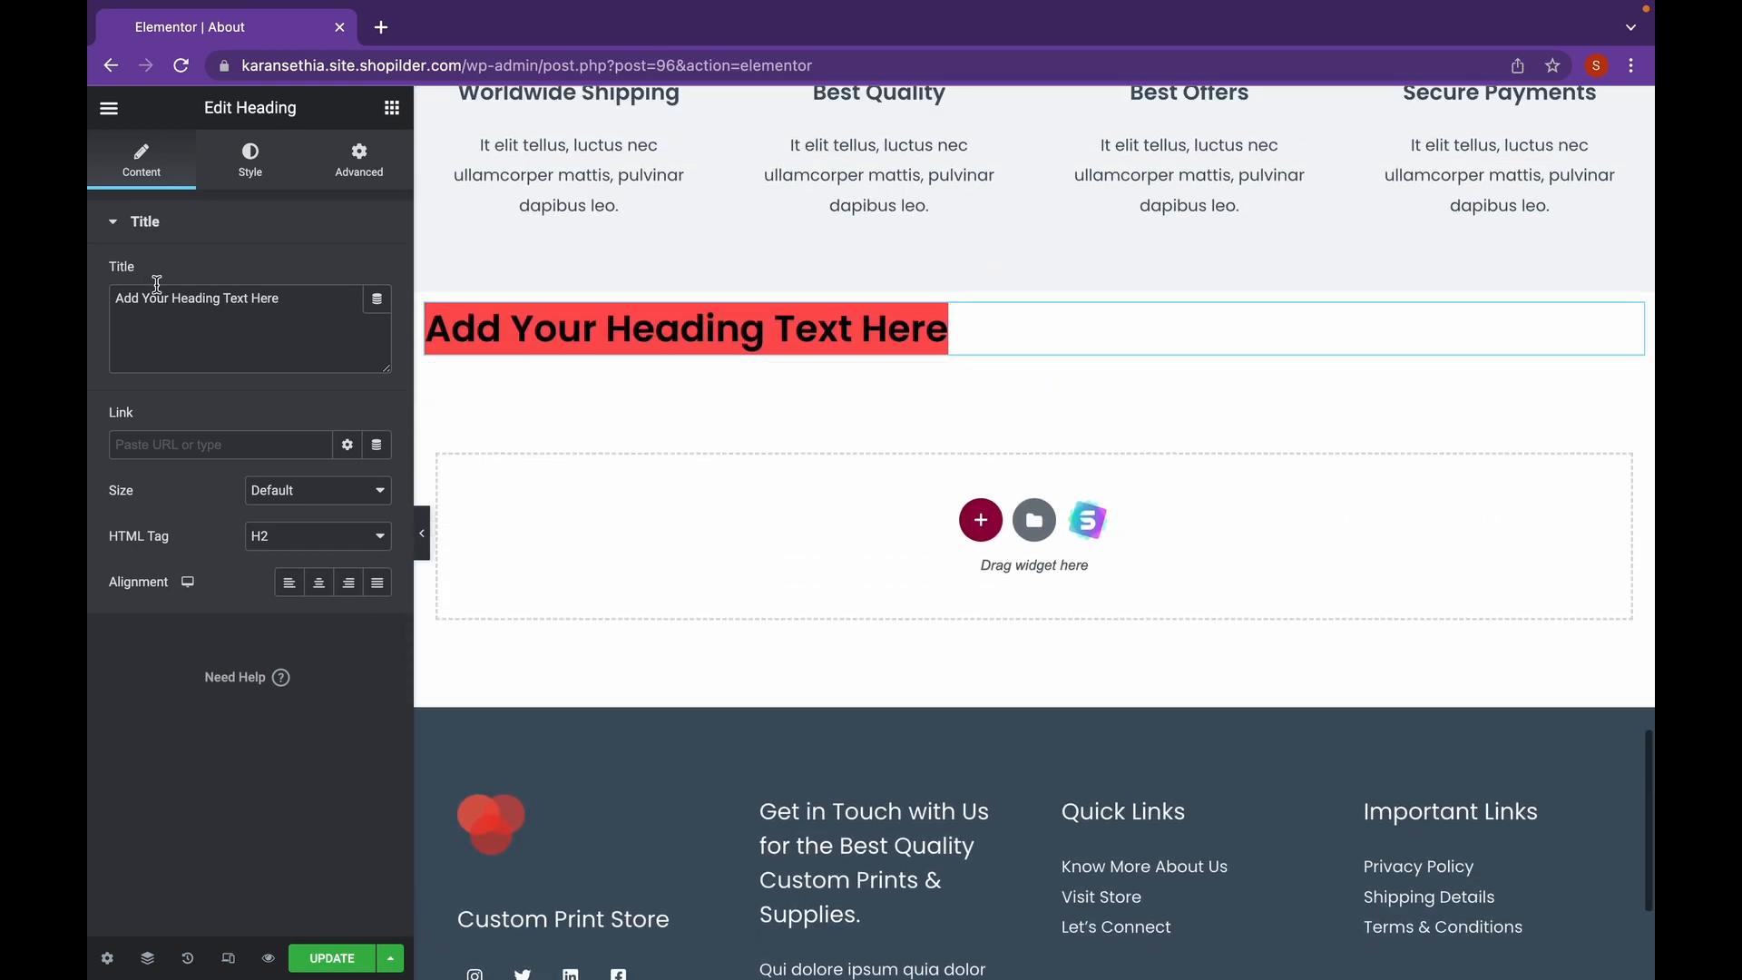
{"action": "left_click_drag", "start_coordinate": [281, 301], "coordinate": [114, 302]}
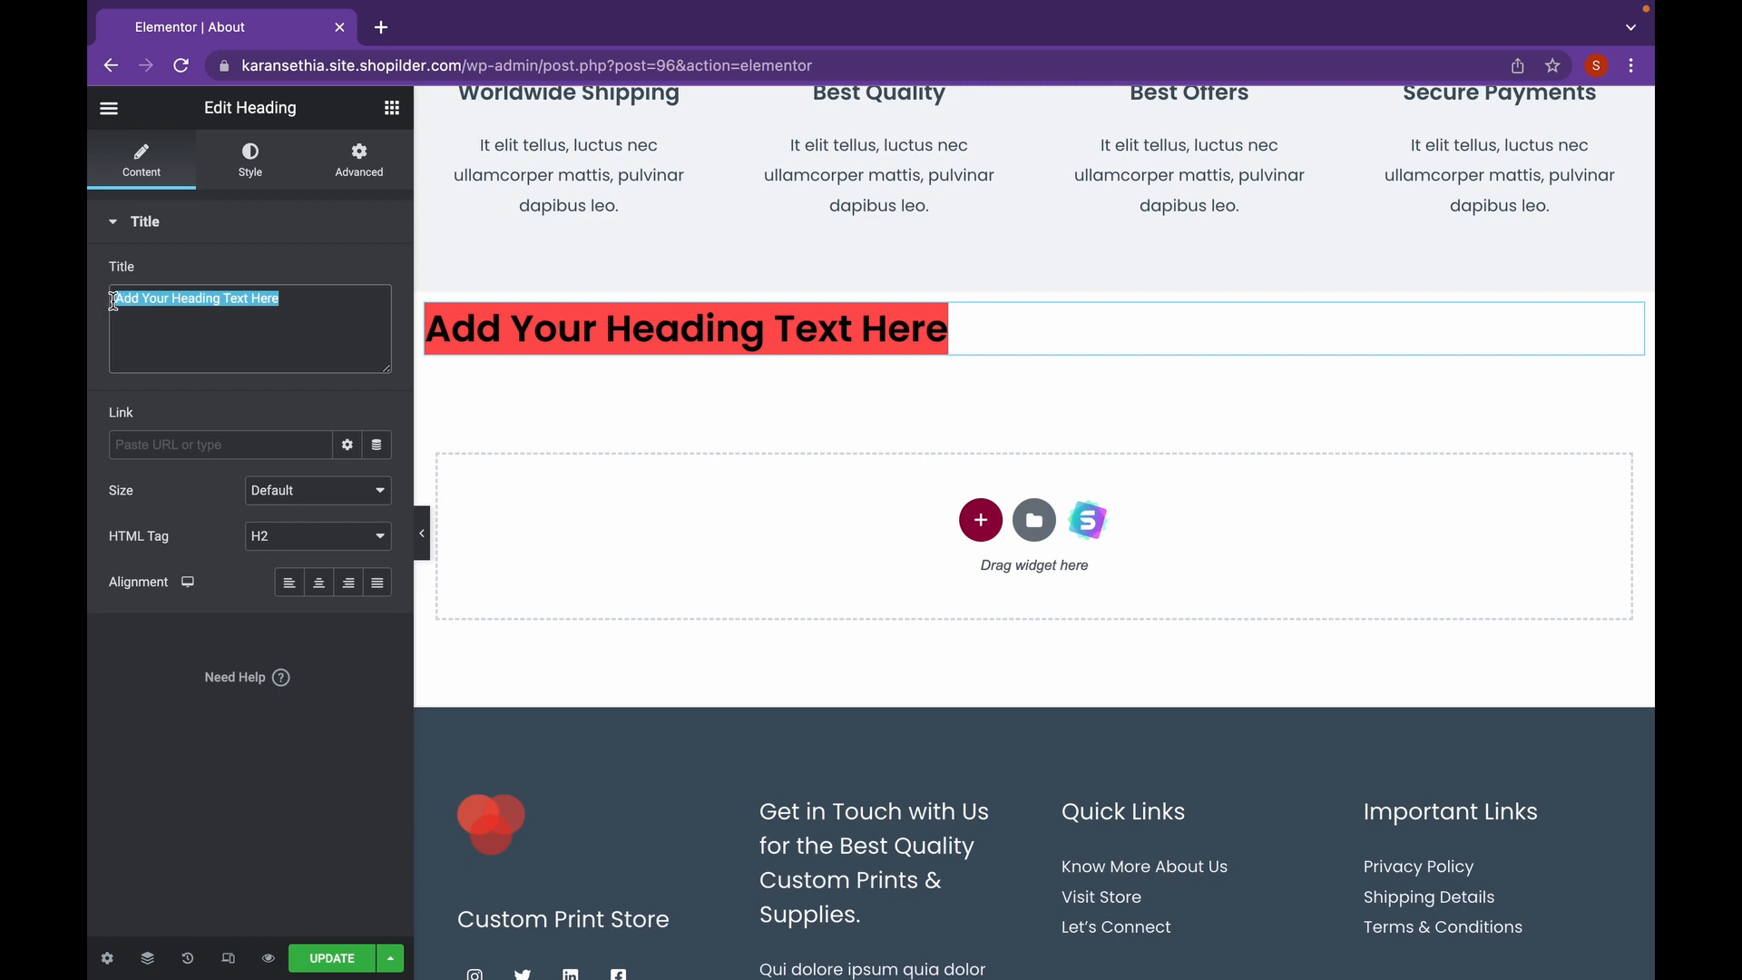
{"action": "type", "text": "My co"}
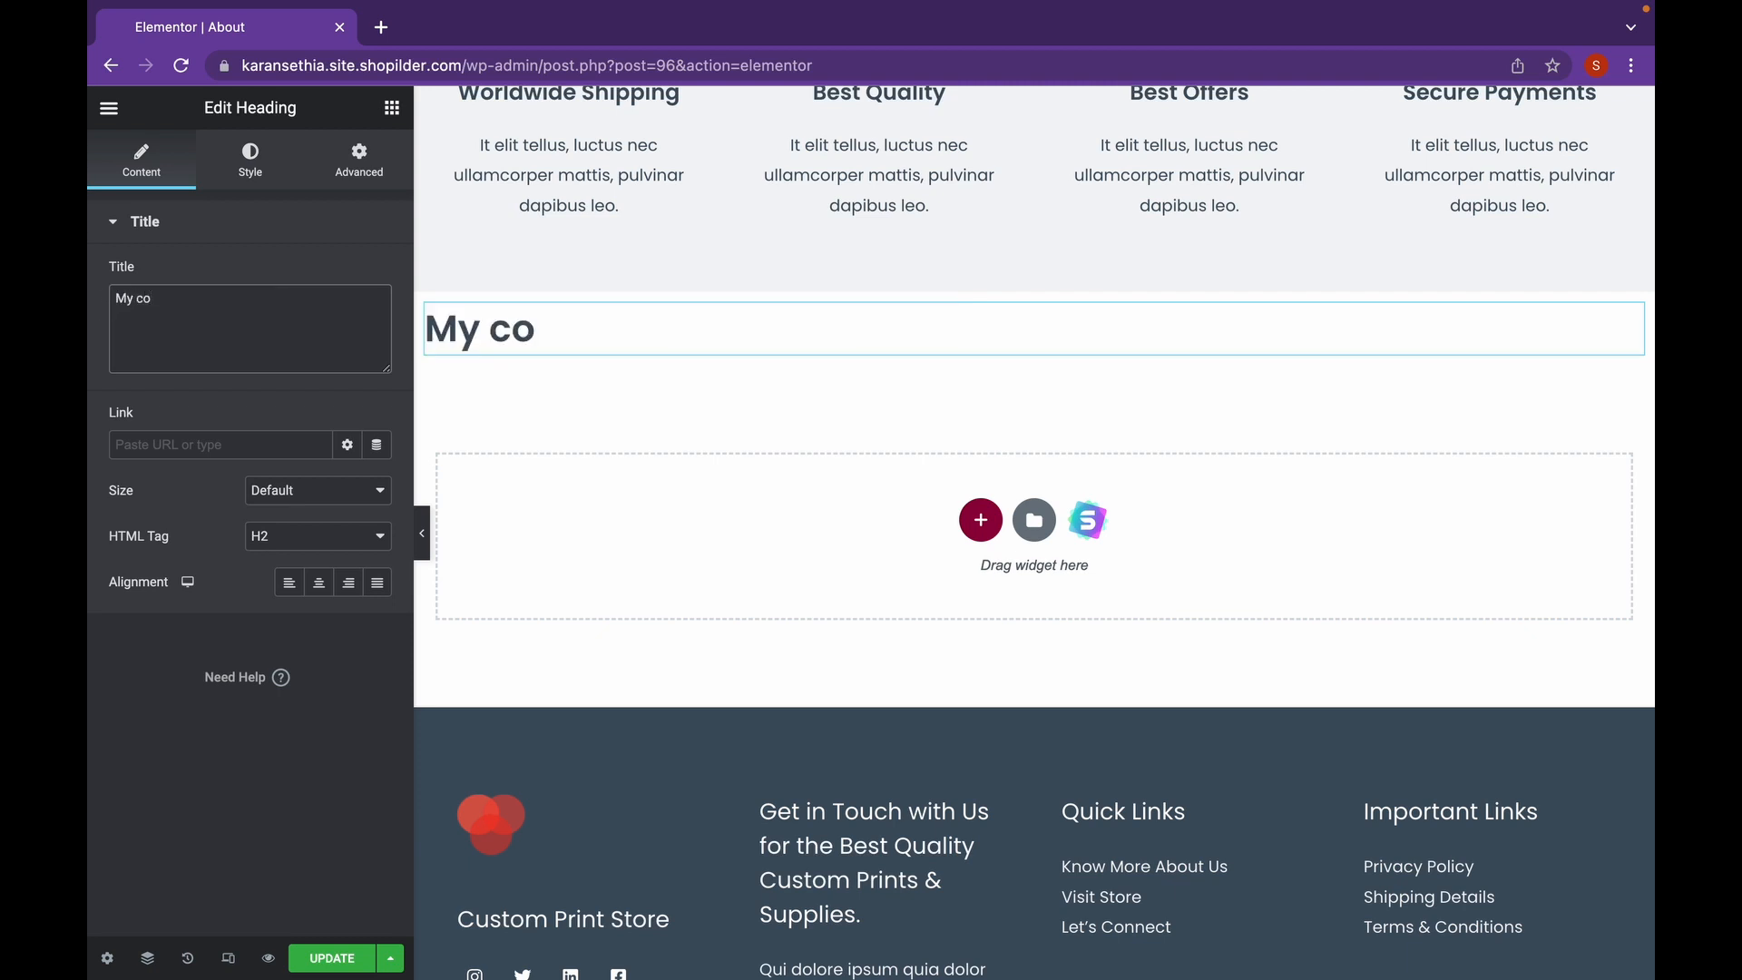
{"action": "key", "text": "BackSpace"}
{"action": "key", "text": "BackSpace"}
{"action": "type", "text": "Cover Le"}
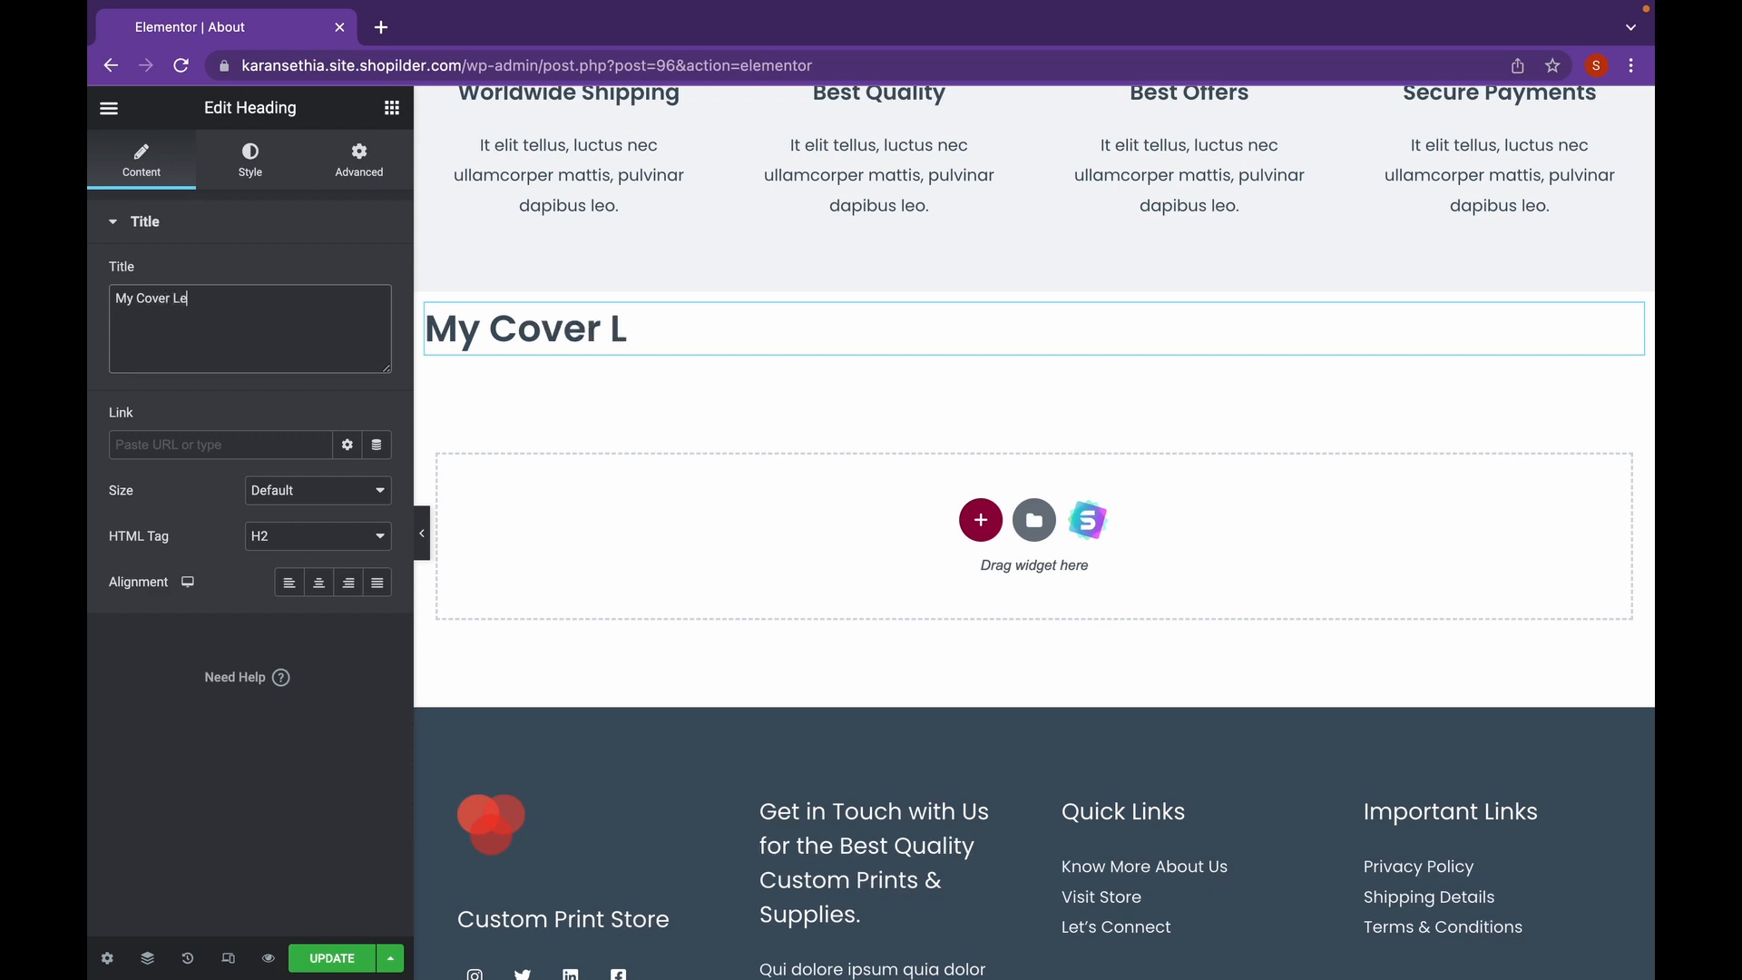
{"action": "type", "text": "tter"}
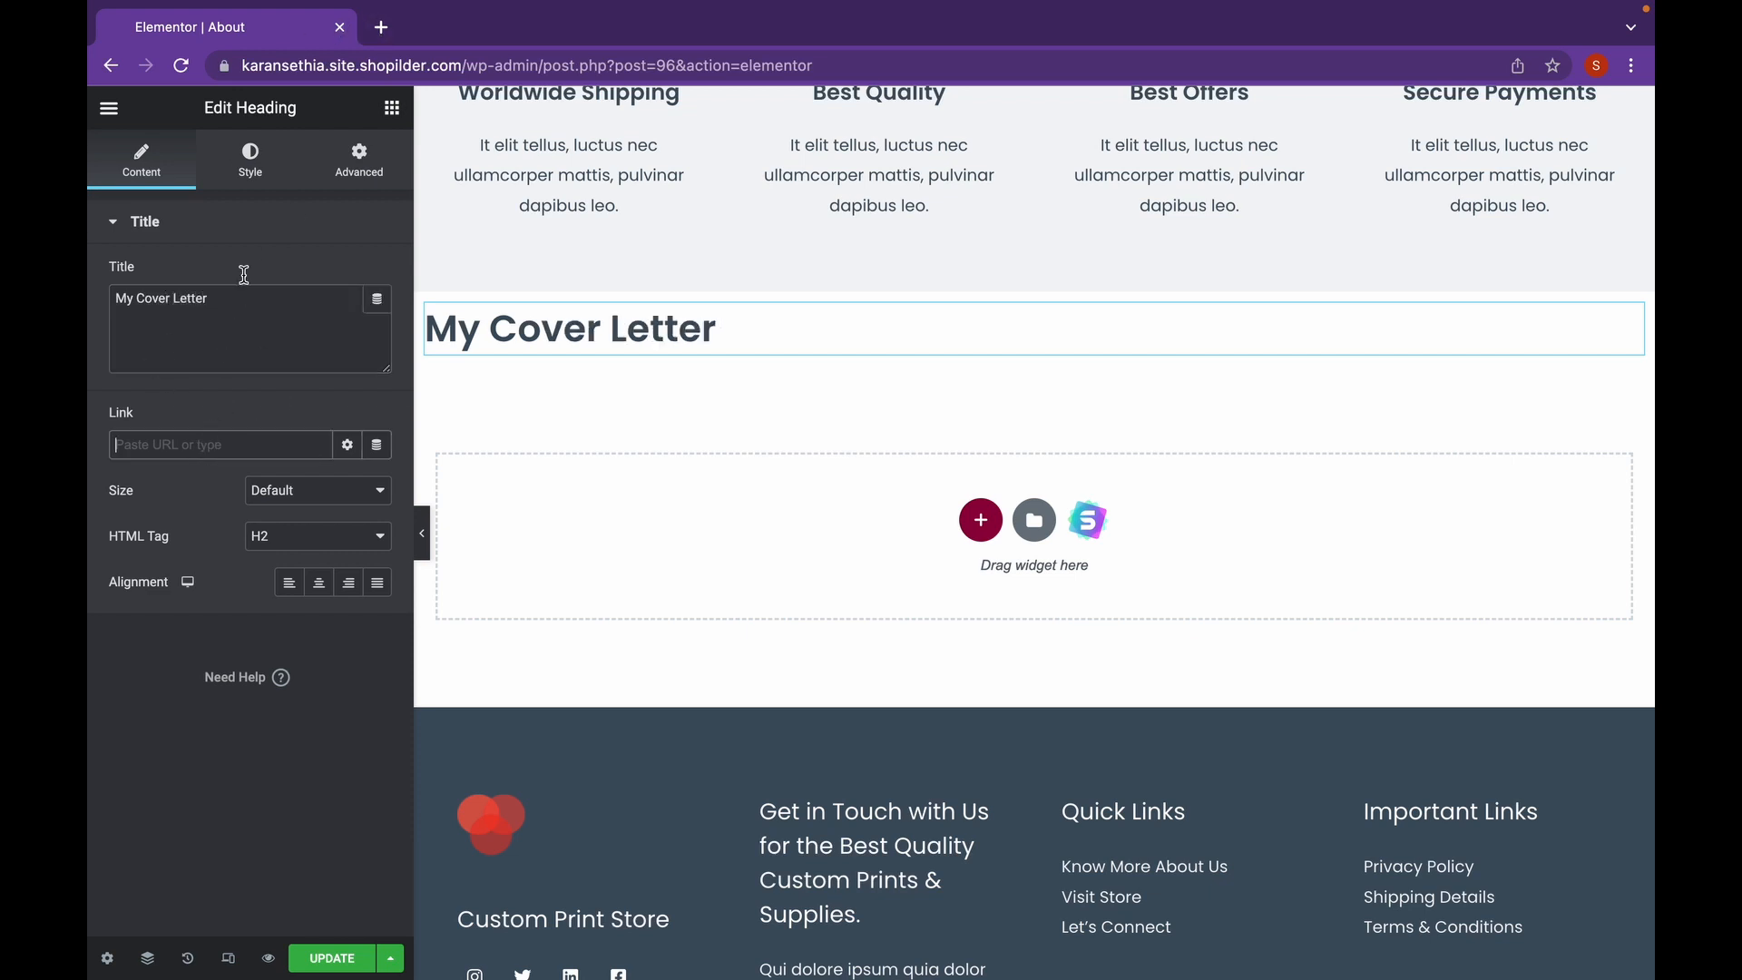
- Open the site's media library in a new browser tab and copy the file URL of Cover-Letter-1.pdf
{"action": "left_click", "coordinate": [380, 27]}
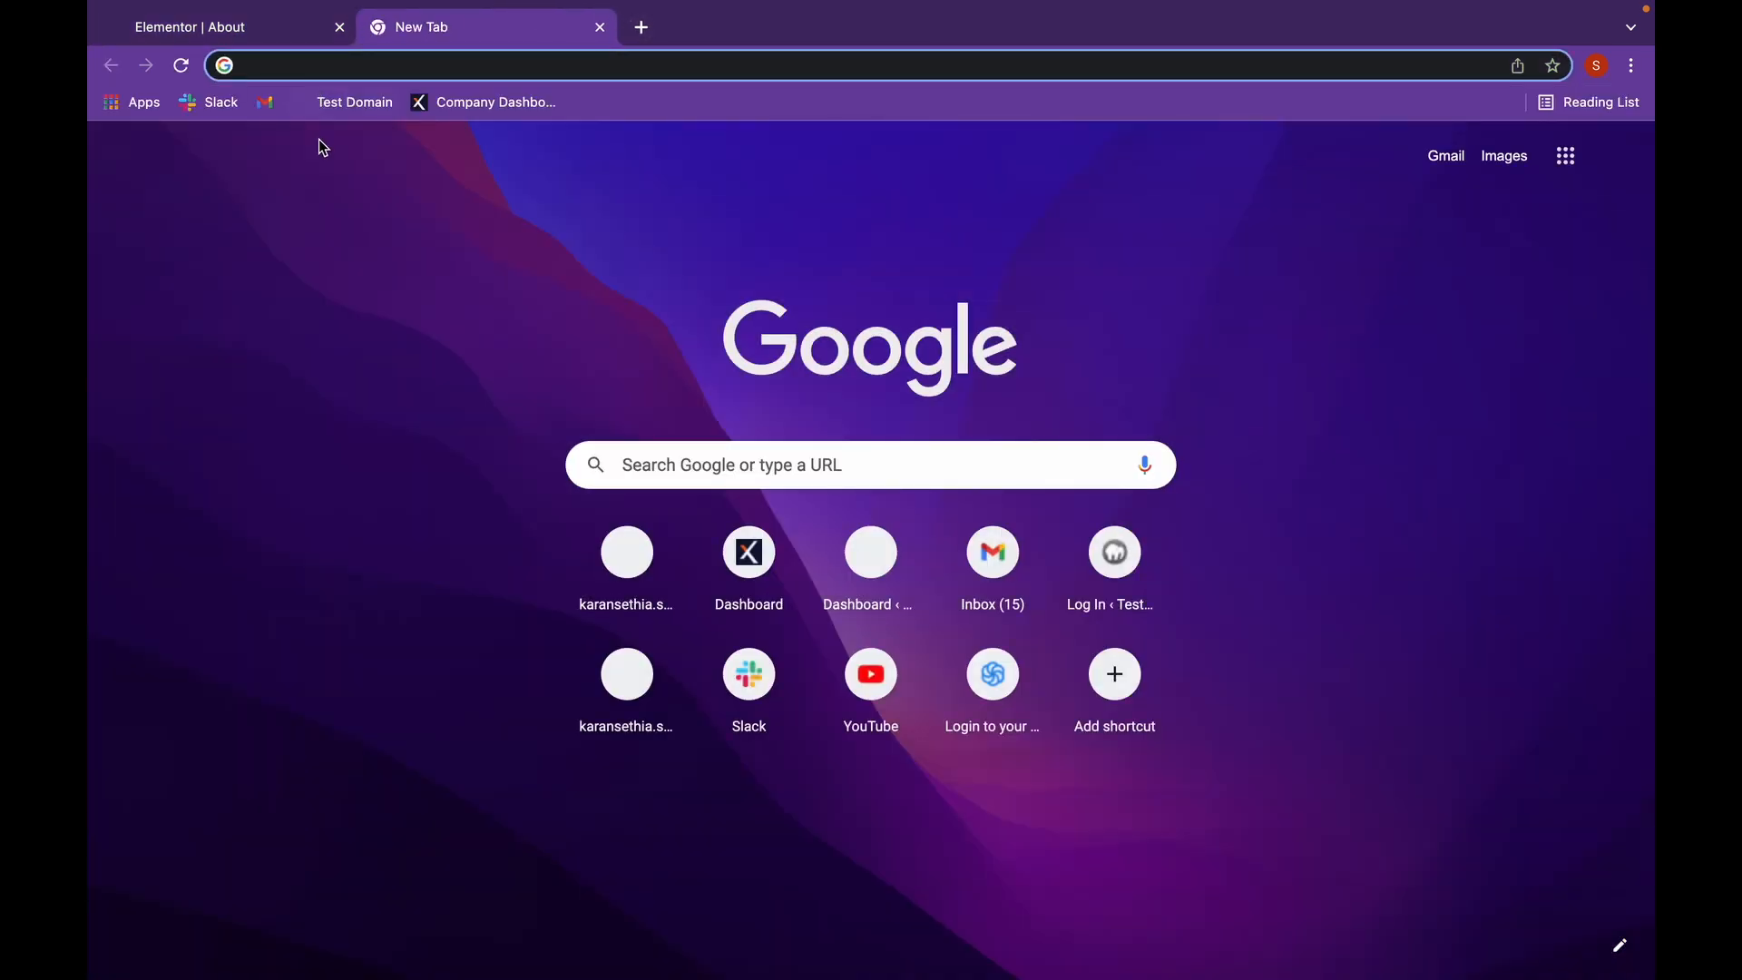
{"action": "left_click", "coordinate": [333, 108]}
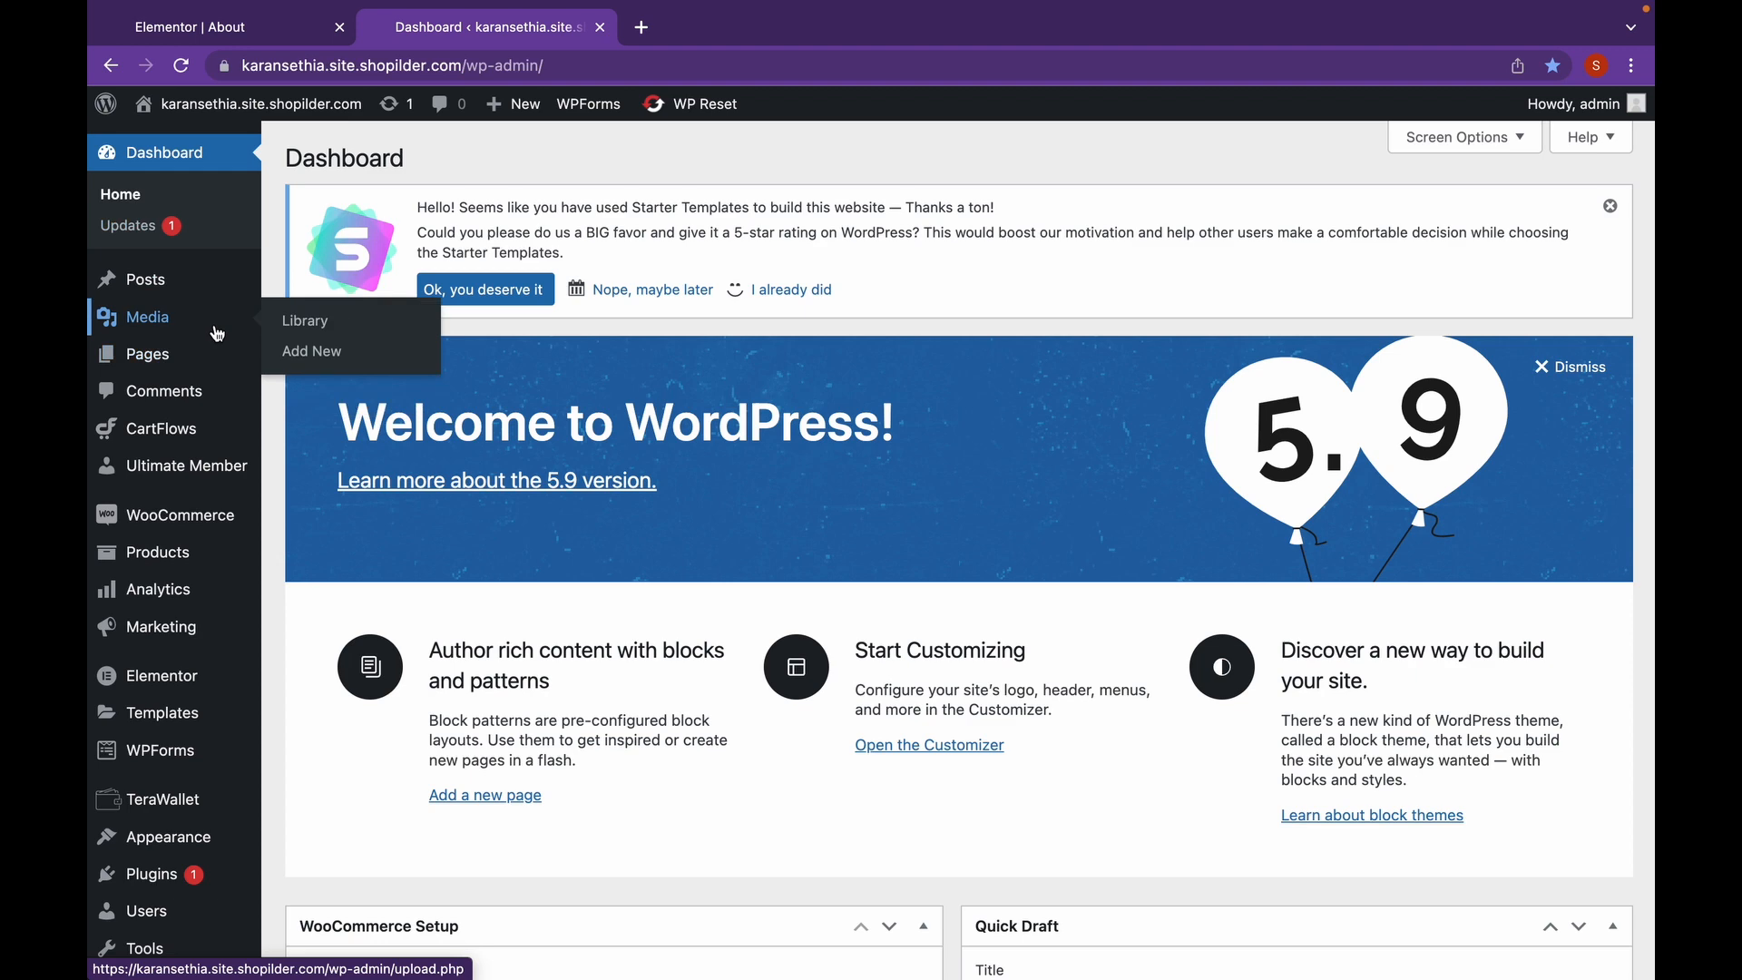
{"action": "left_click", "coordinate": [218, 333]}
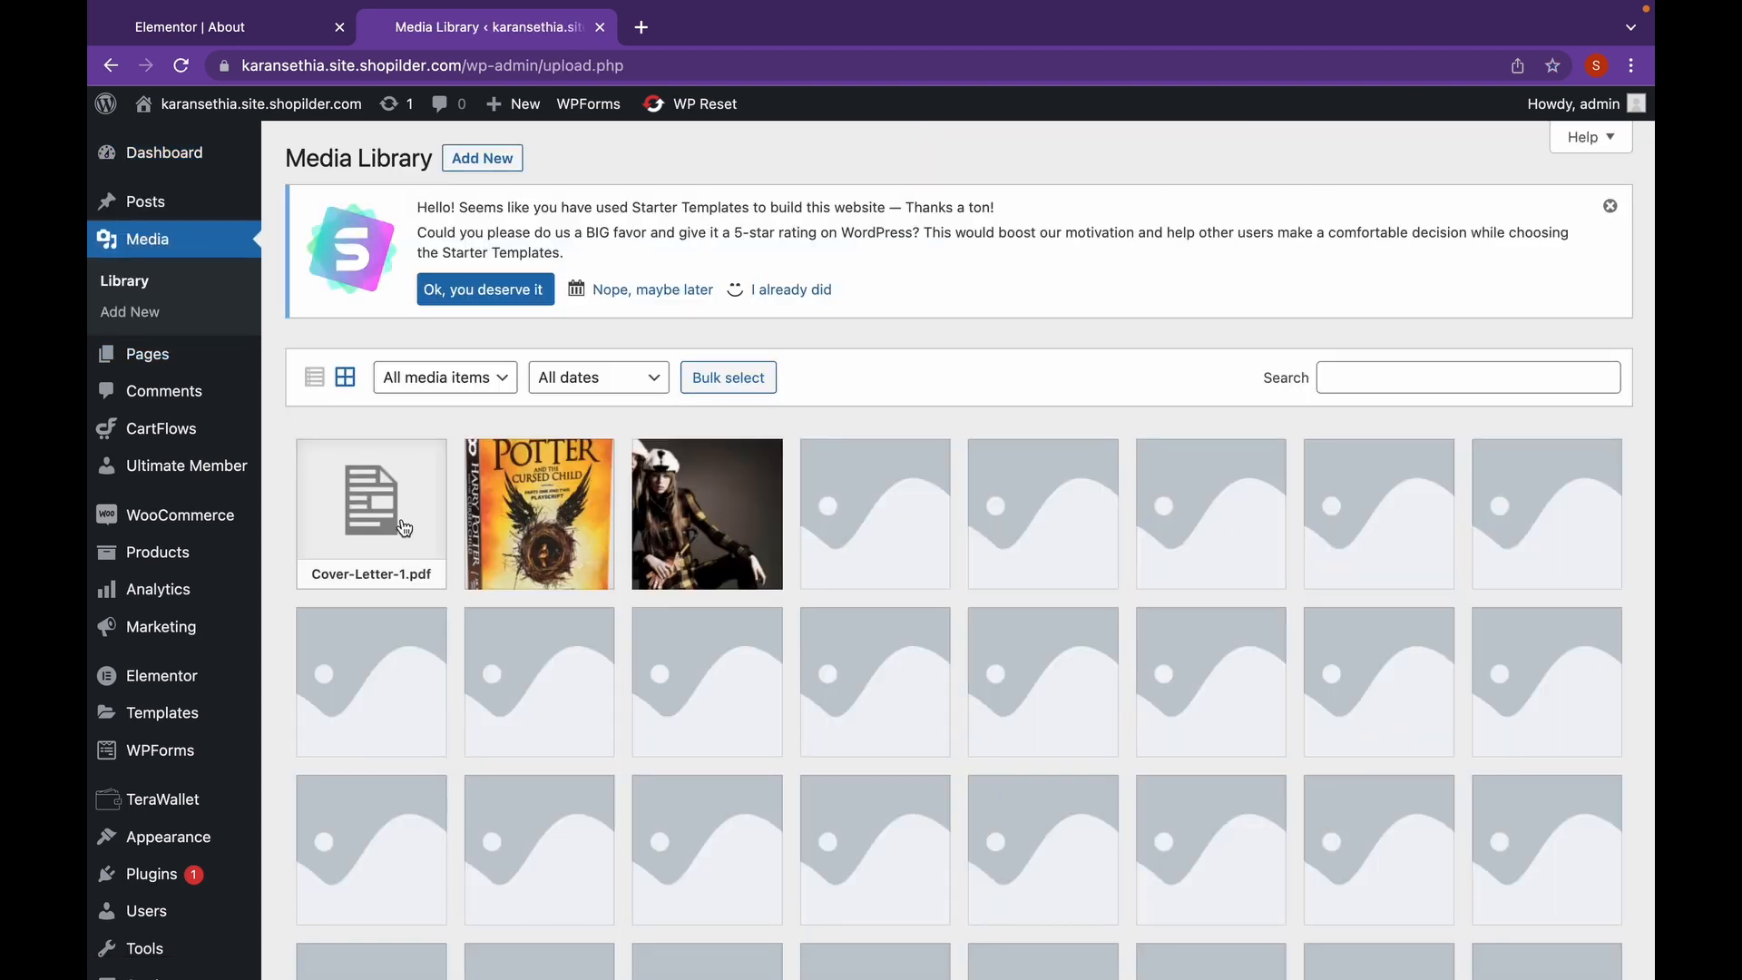
{"action": "left_click", "coordinate": [401, 521]}
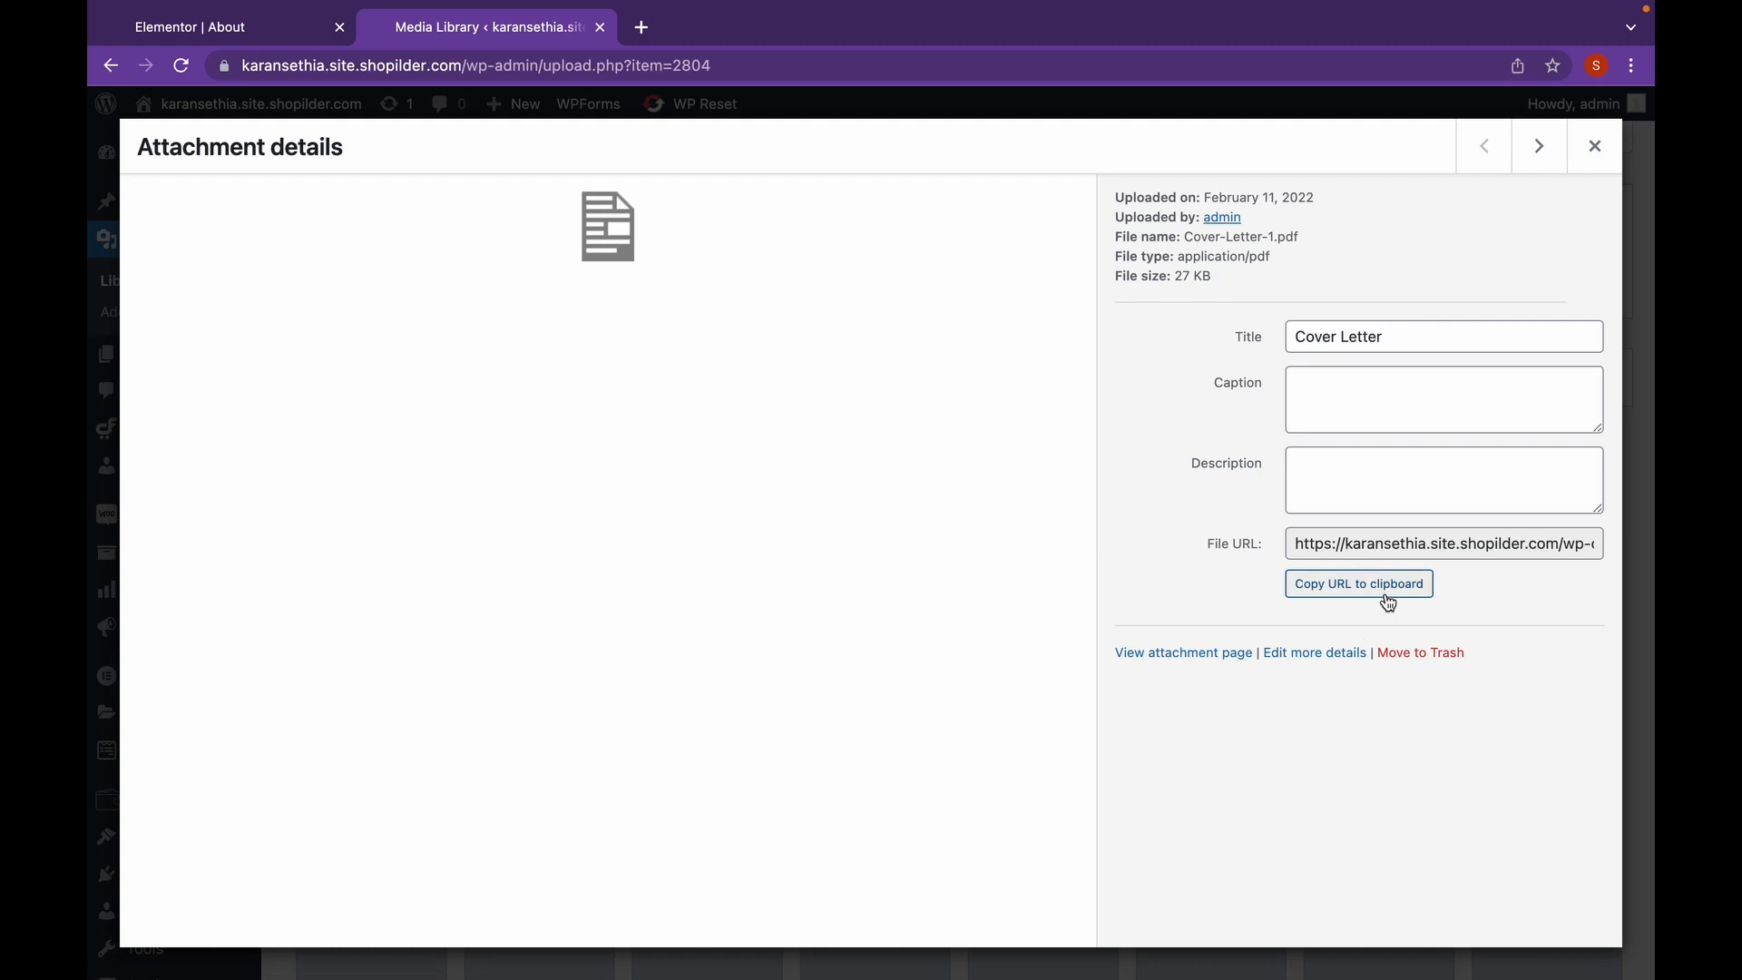
{"action": "left_click", "coordinate": [1322, 587]}
- Back in the Elementor editor, place a Button widget under the My Cover Letter heading with the text "Download here"
{"action": "key", "text": "super+1"}
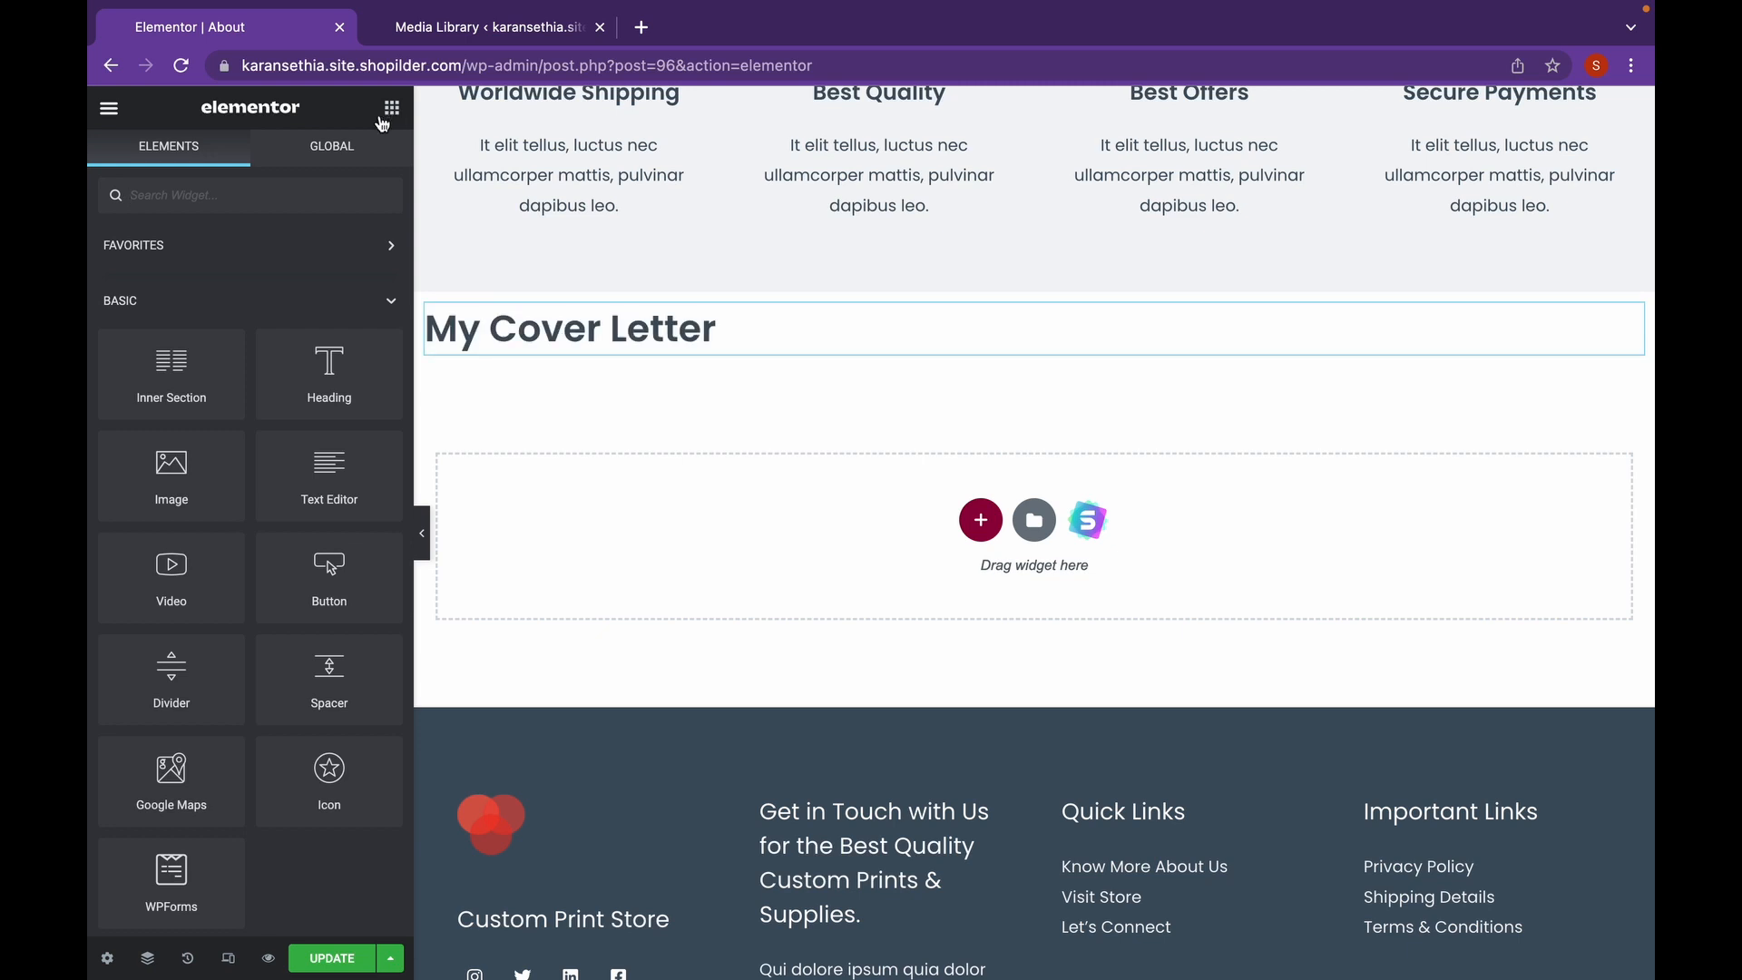
{"action": "left_click_drag", "start_coordinate": [327, 603], "coordinate": [559, 345]}
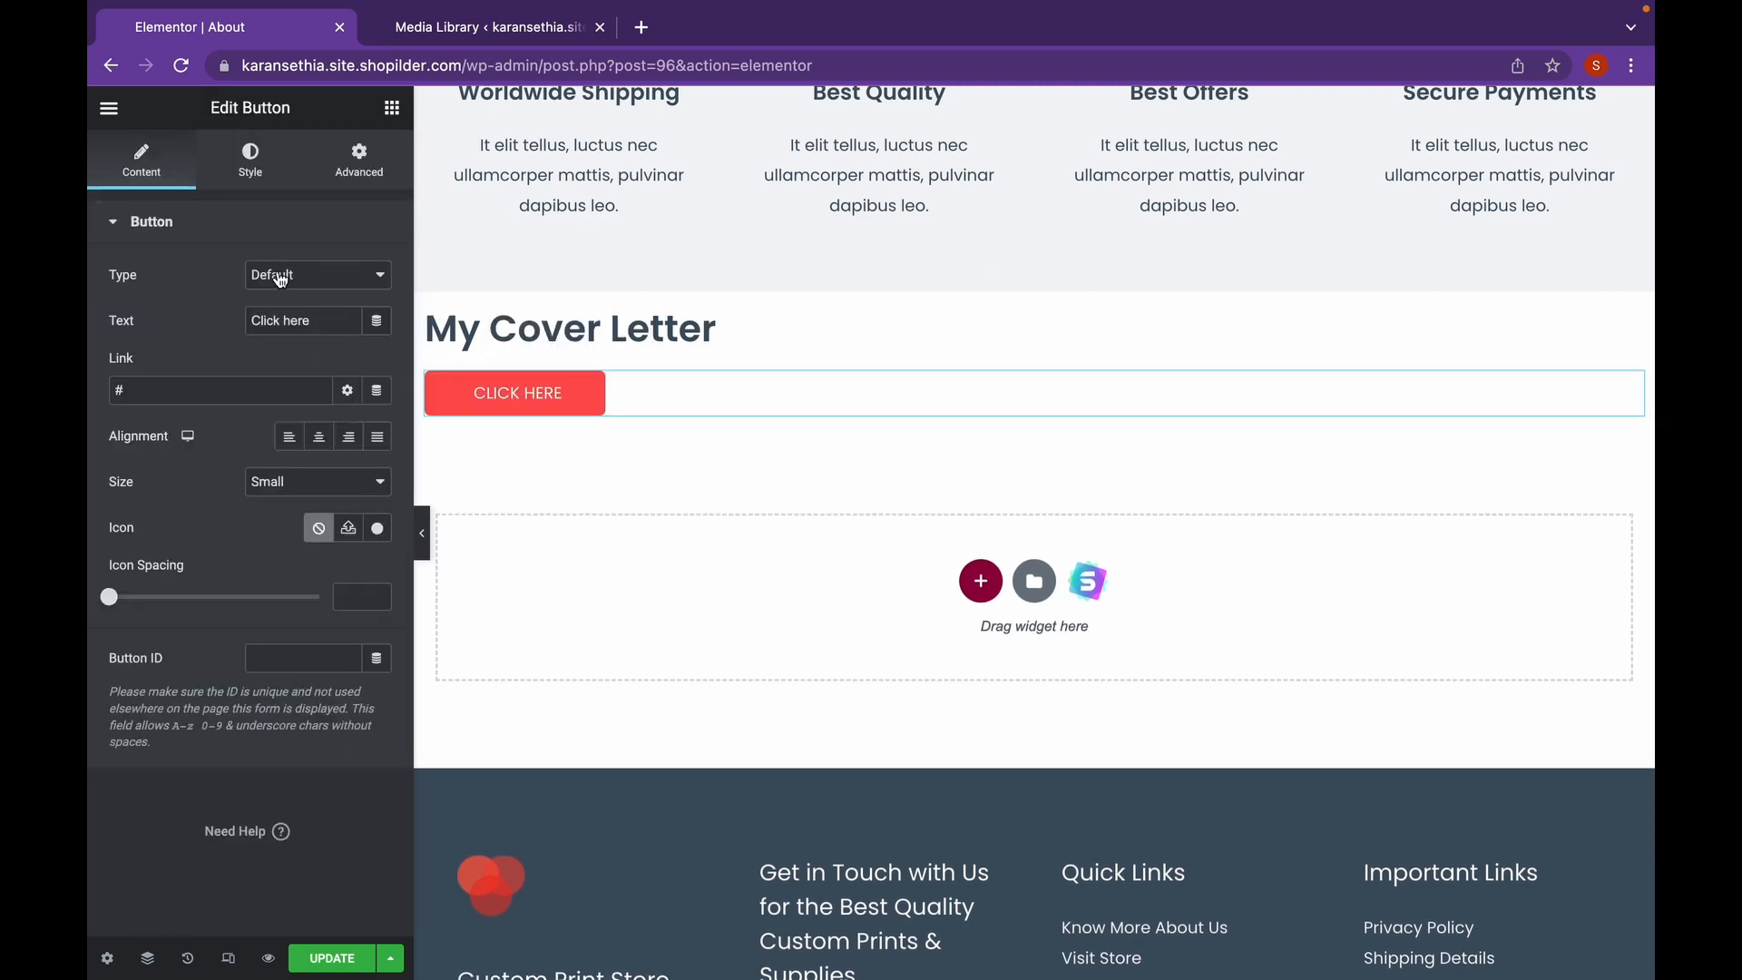
{"action": "left_click_drag", "start_coordinate": [316, 319], "coordinate": [246, 315]}
{"action": "type", "text": "Dow"}
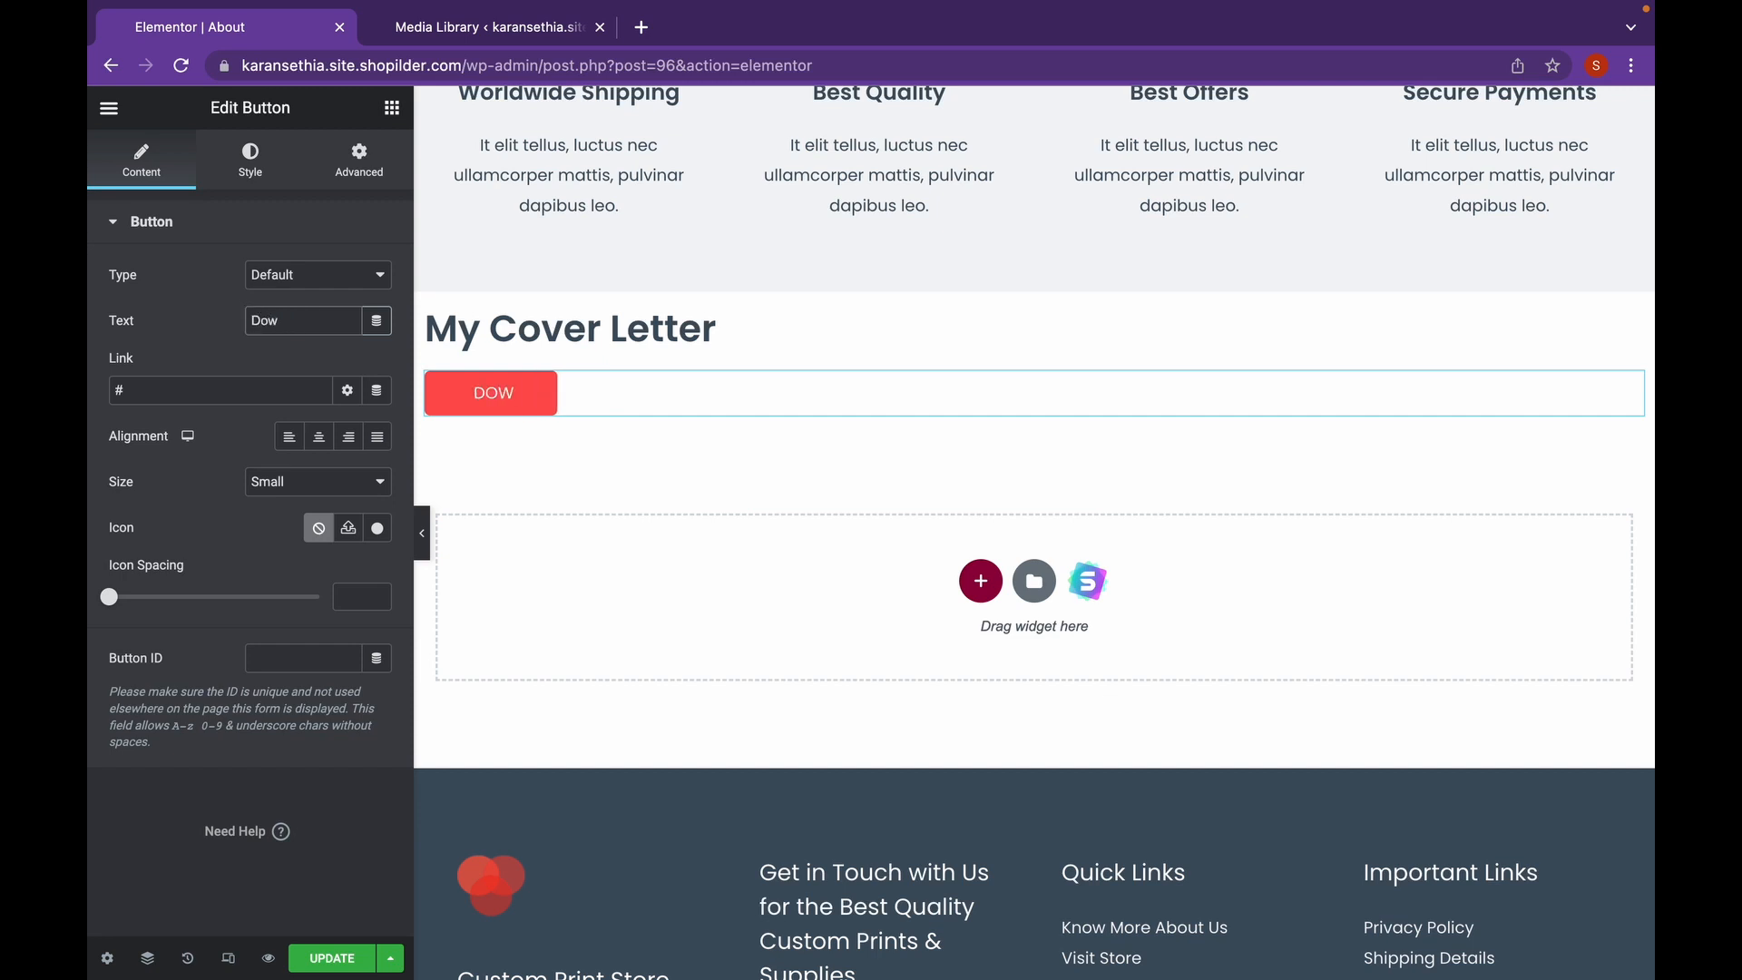
{"action": "type", "text": "nload he"}
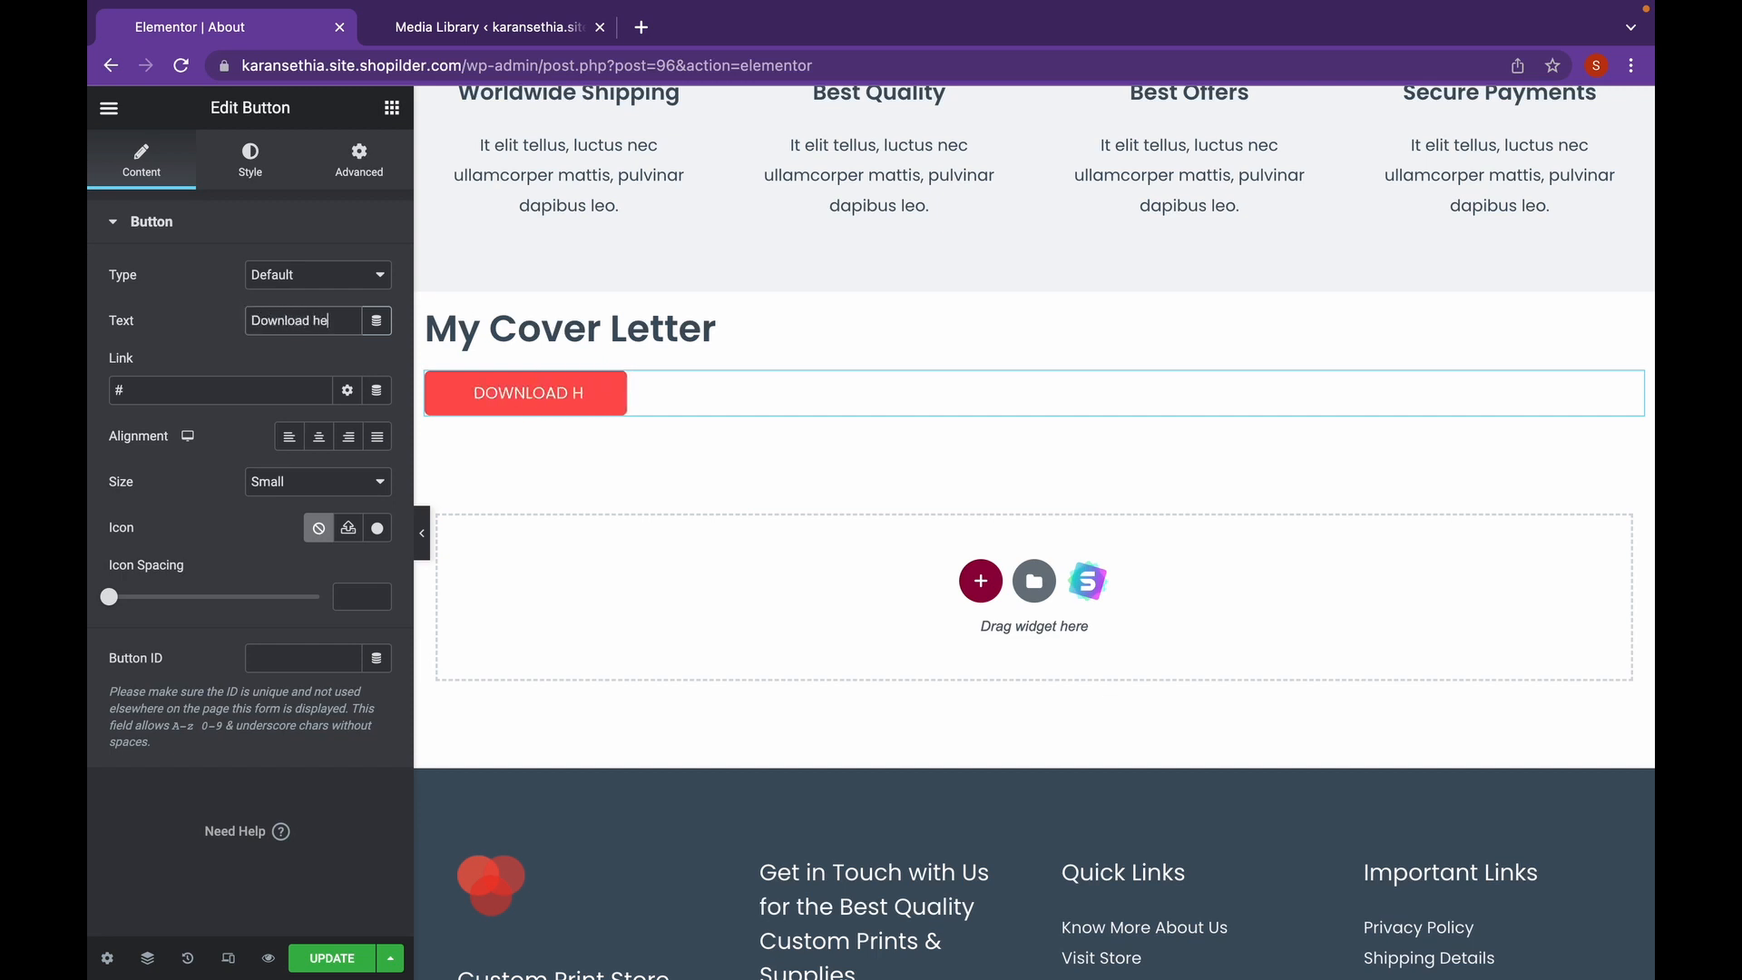
{"action": "type", "text": "re"}
- Link the download button to the copied PDF file URL and update the page
{"action": "left_click", "coordinate": [143, 384]}
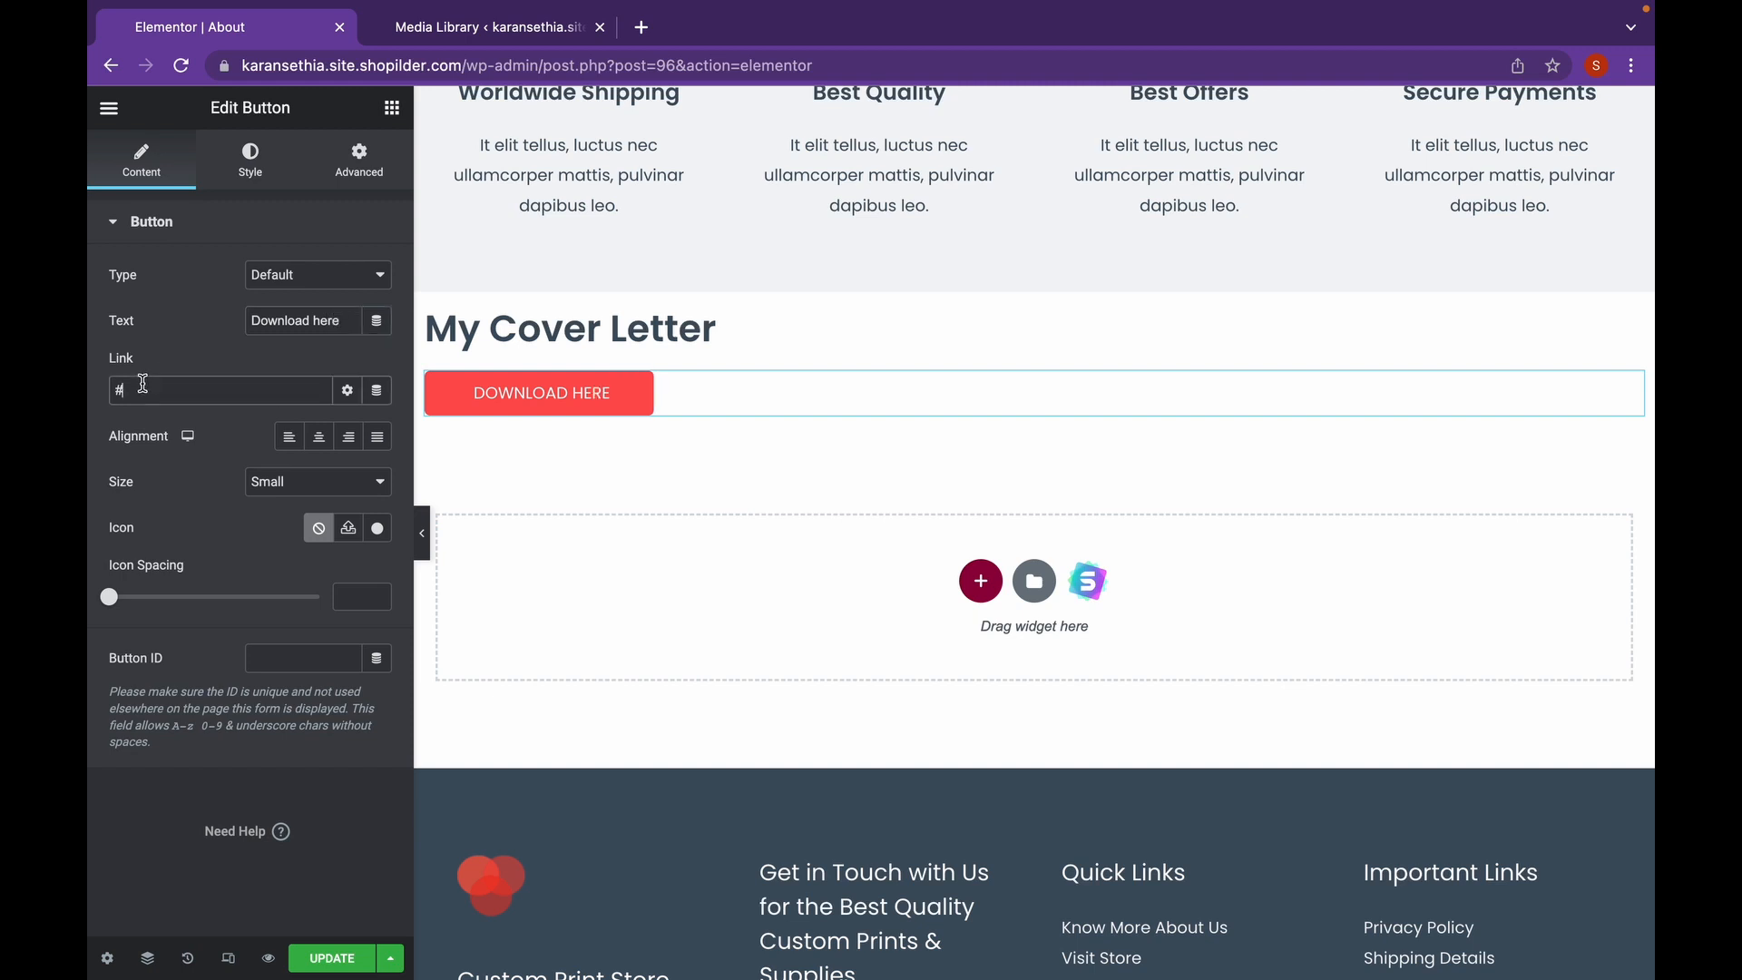
{"action": "key", "text": "ctrl+v"}
{"action": "left_click", "coordinate": [332, 958]}
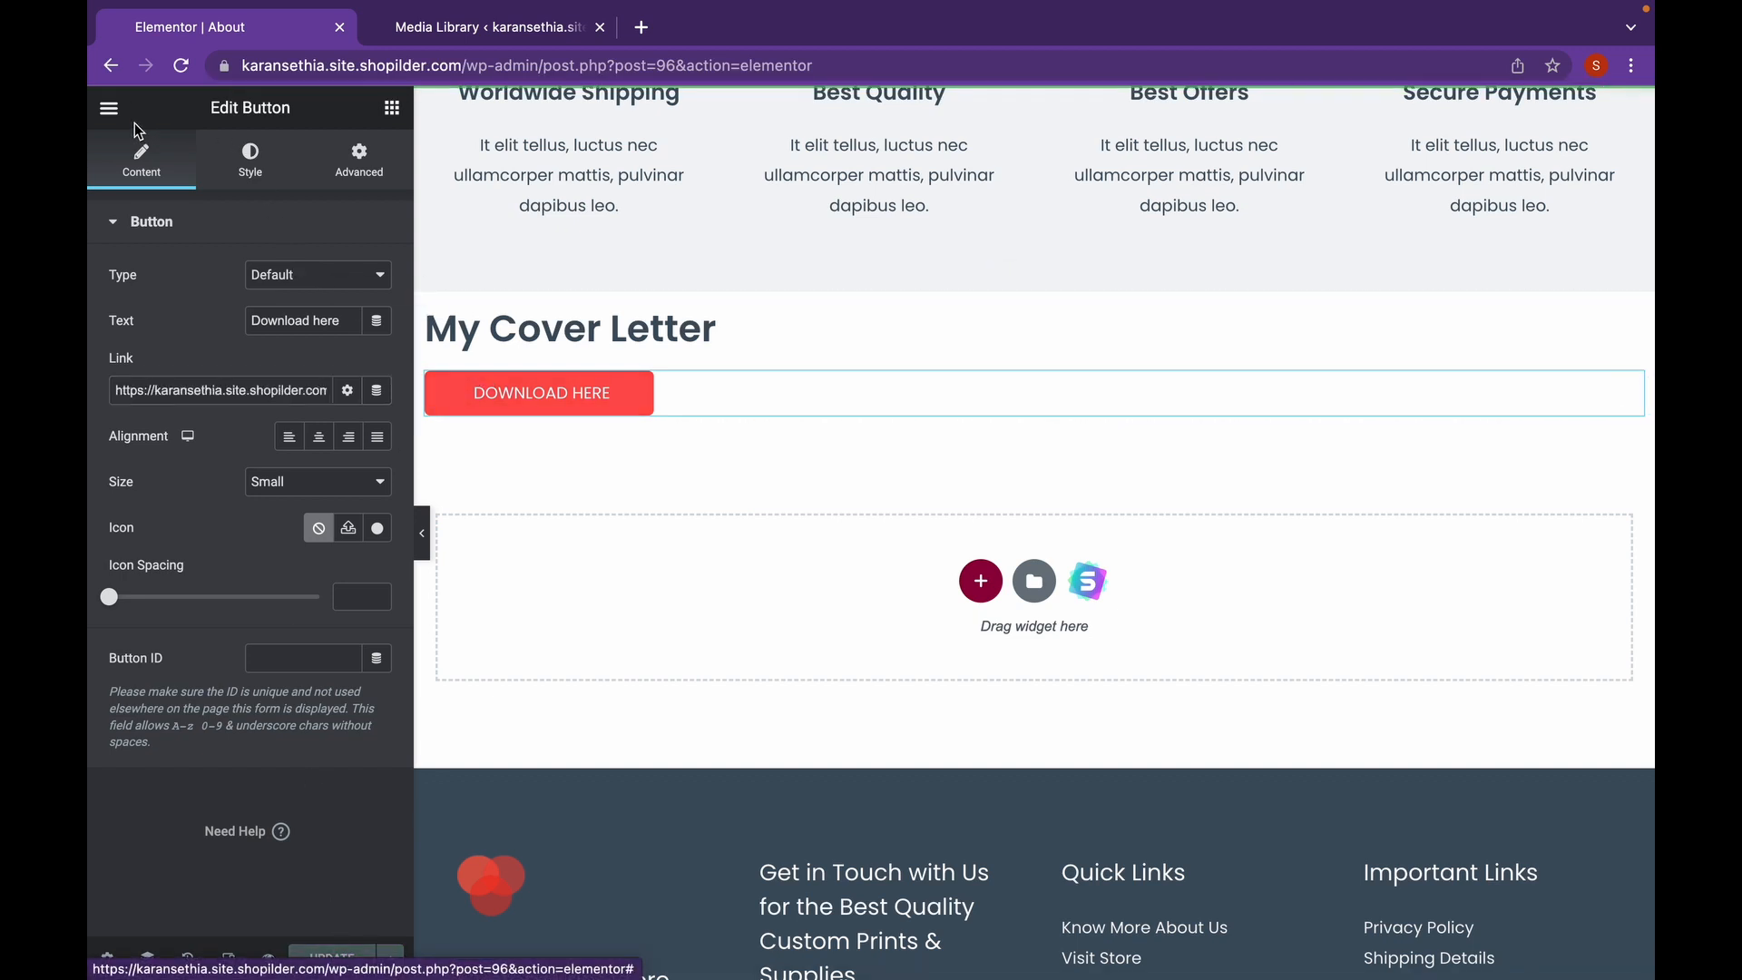
- View the live About page and check the My Cover Letter section with its download button above the footer
{"action": "left_click", "coordinate": [109, 108]}
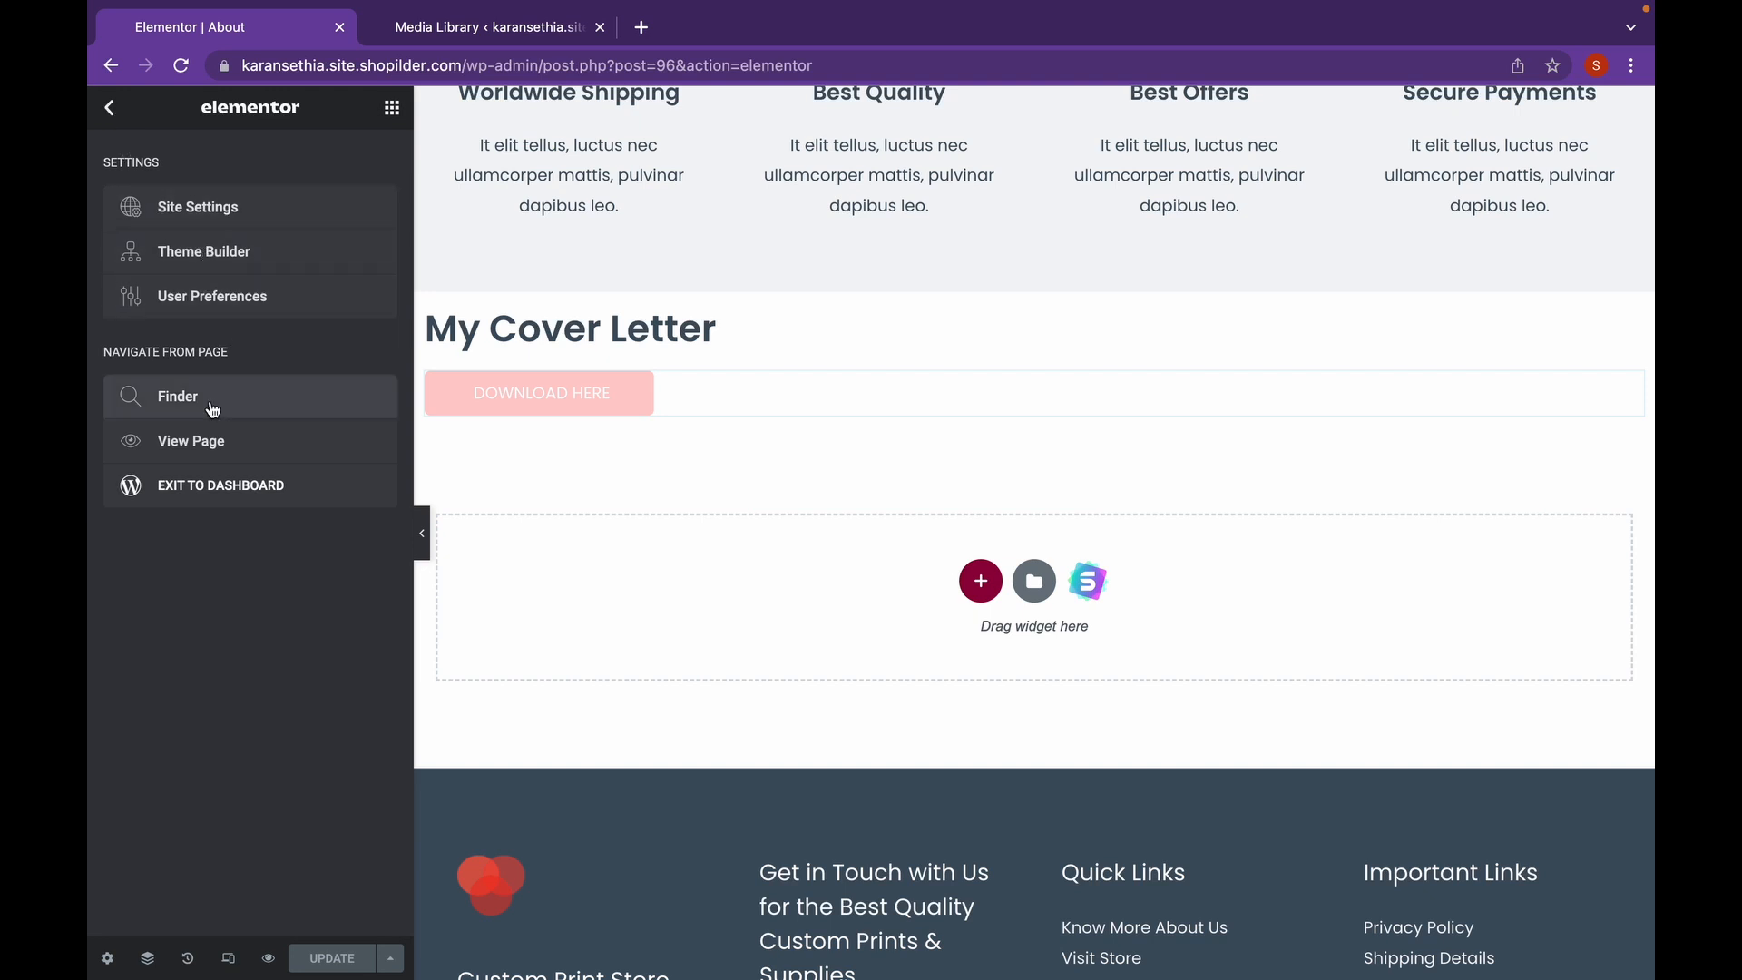
{"action": "left_click", "coordinate": [191, 441]}
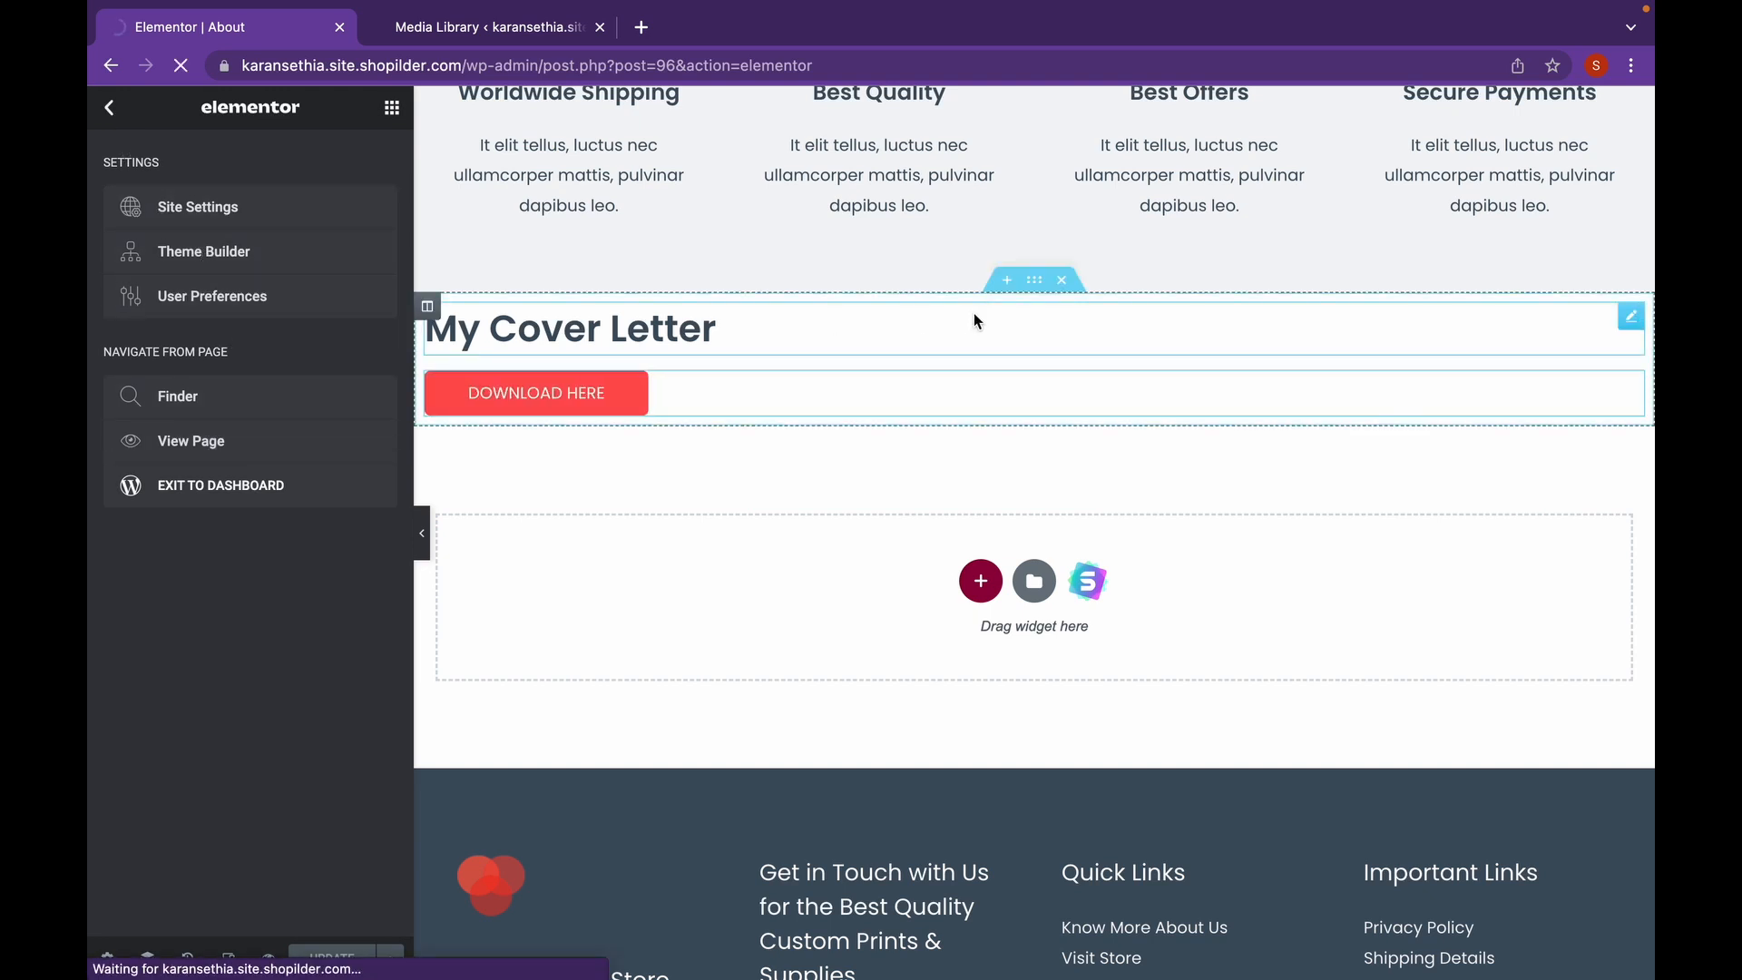
{"action": "scroll", "coordinate": [974, 313], "scroll_direction": "down", "scroll_amount": 5}
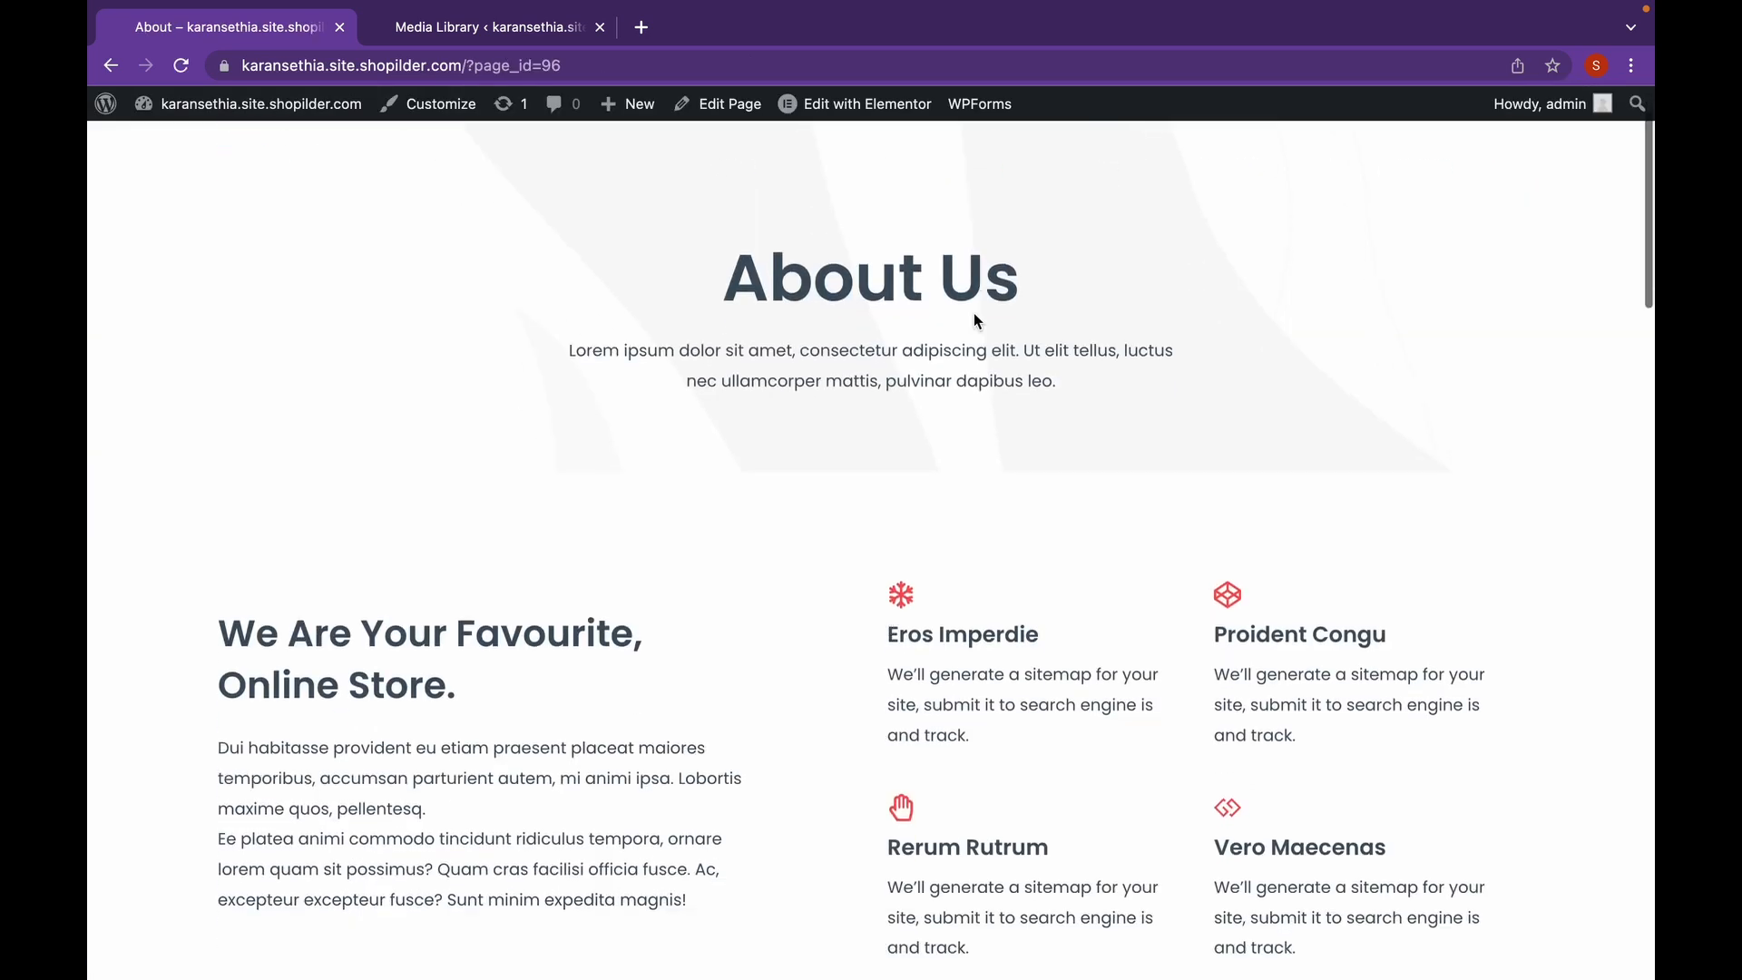
{"action": "scroll", "coordinate": [973, 319], "scroll_direction": "down", "scroll_amount": 20}
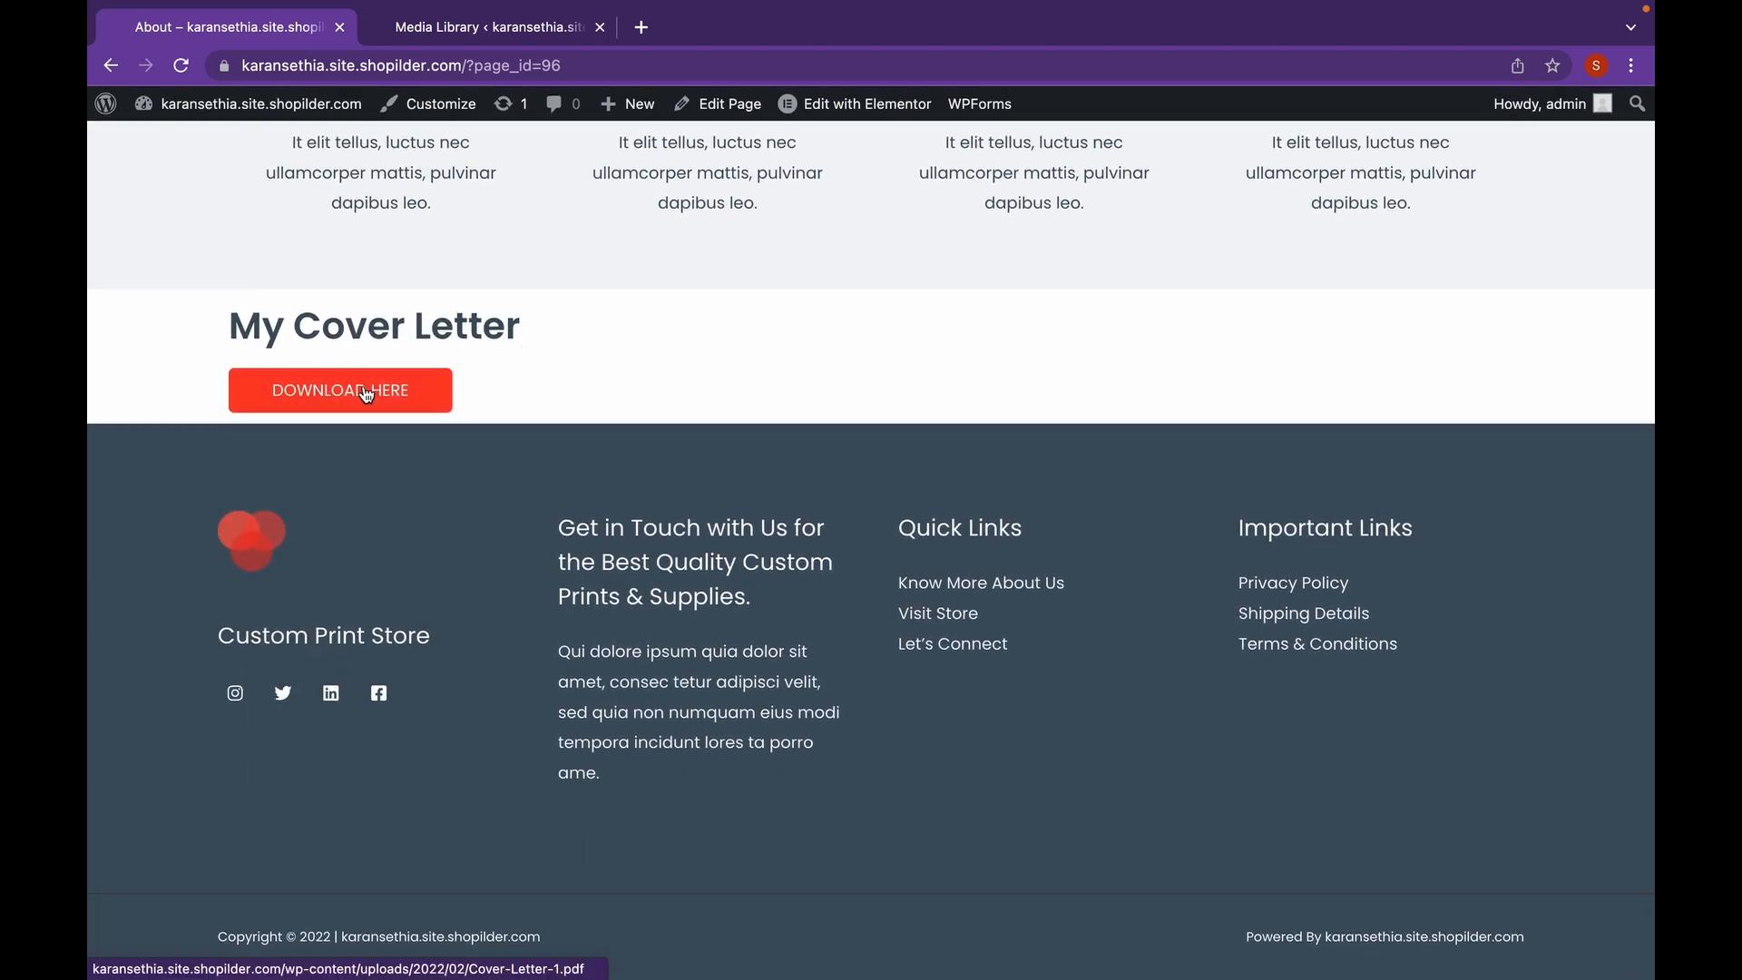
- Open the cover letter PDF through the download button on the About page and look through it
{"action": "left_click", "coordinate": [365, 392]}
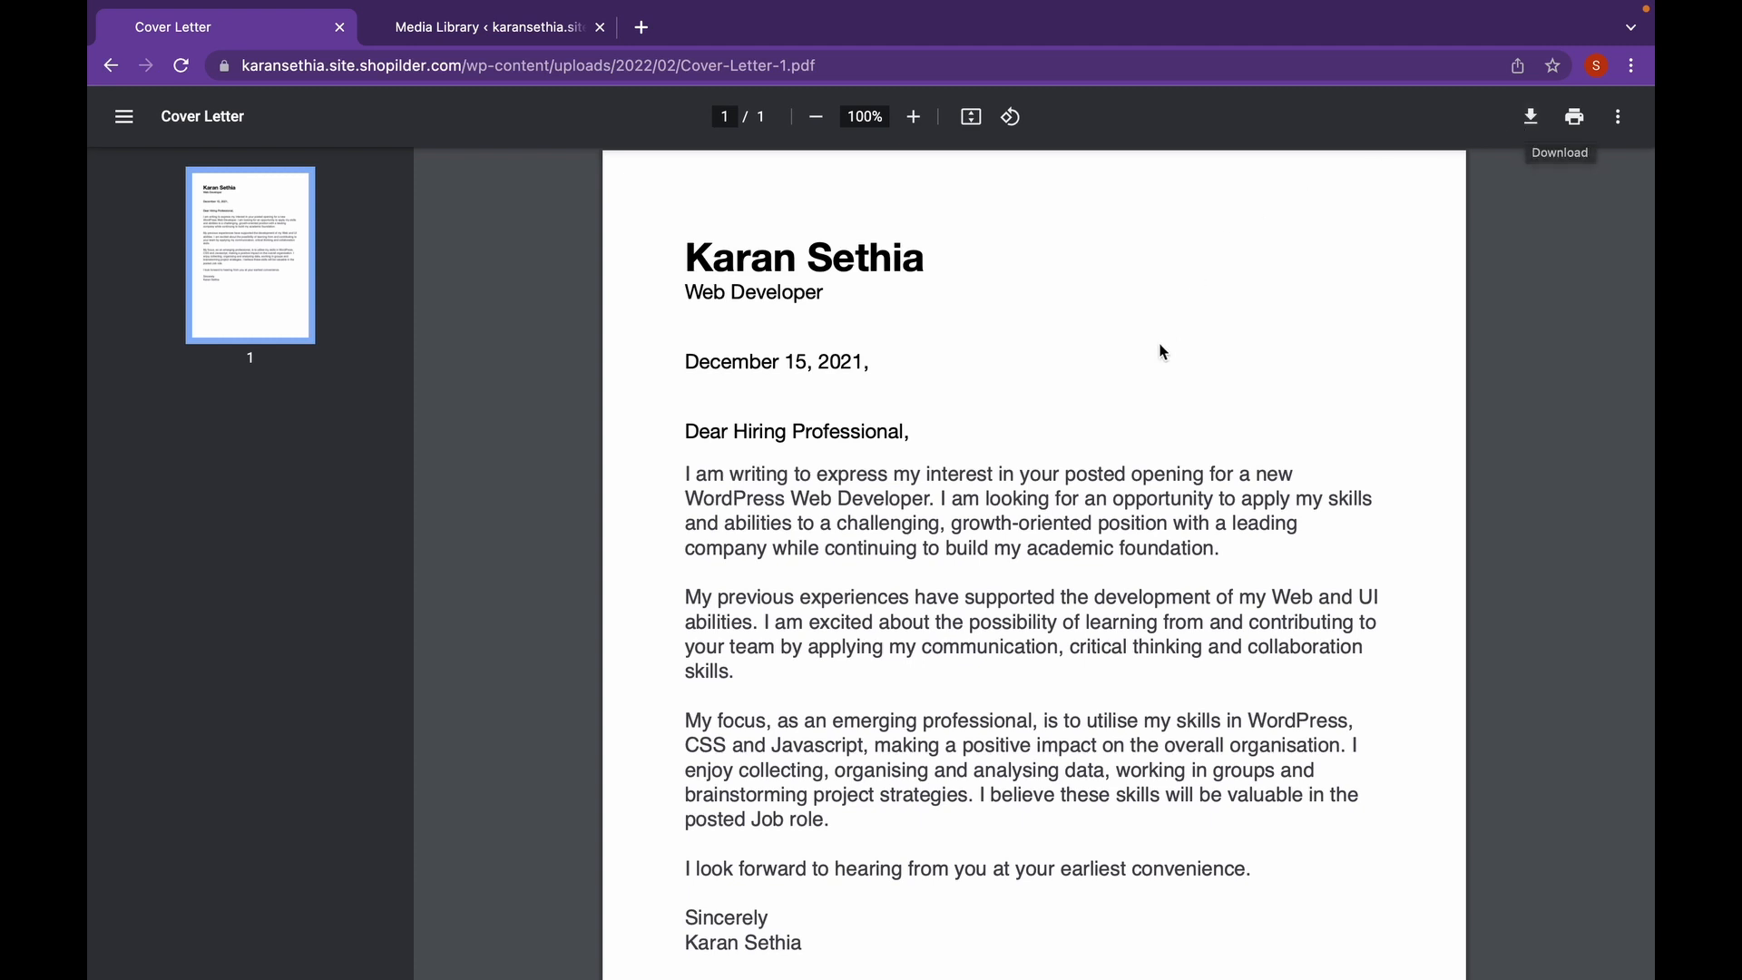
{"action": "scroll", "coordinate": [1161, 360], "scroll_direction": "down", "scroll_amount": 1}
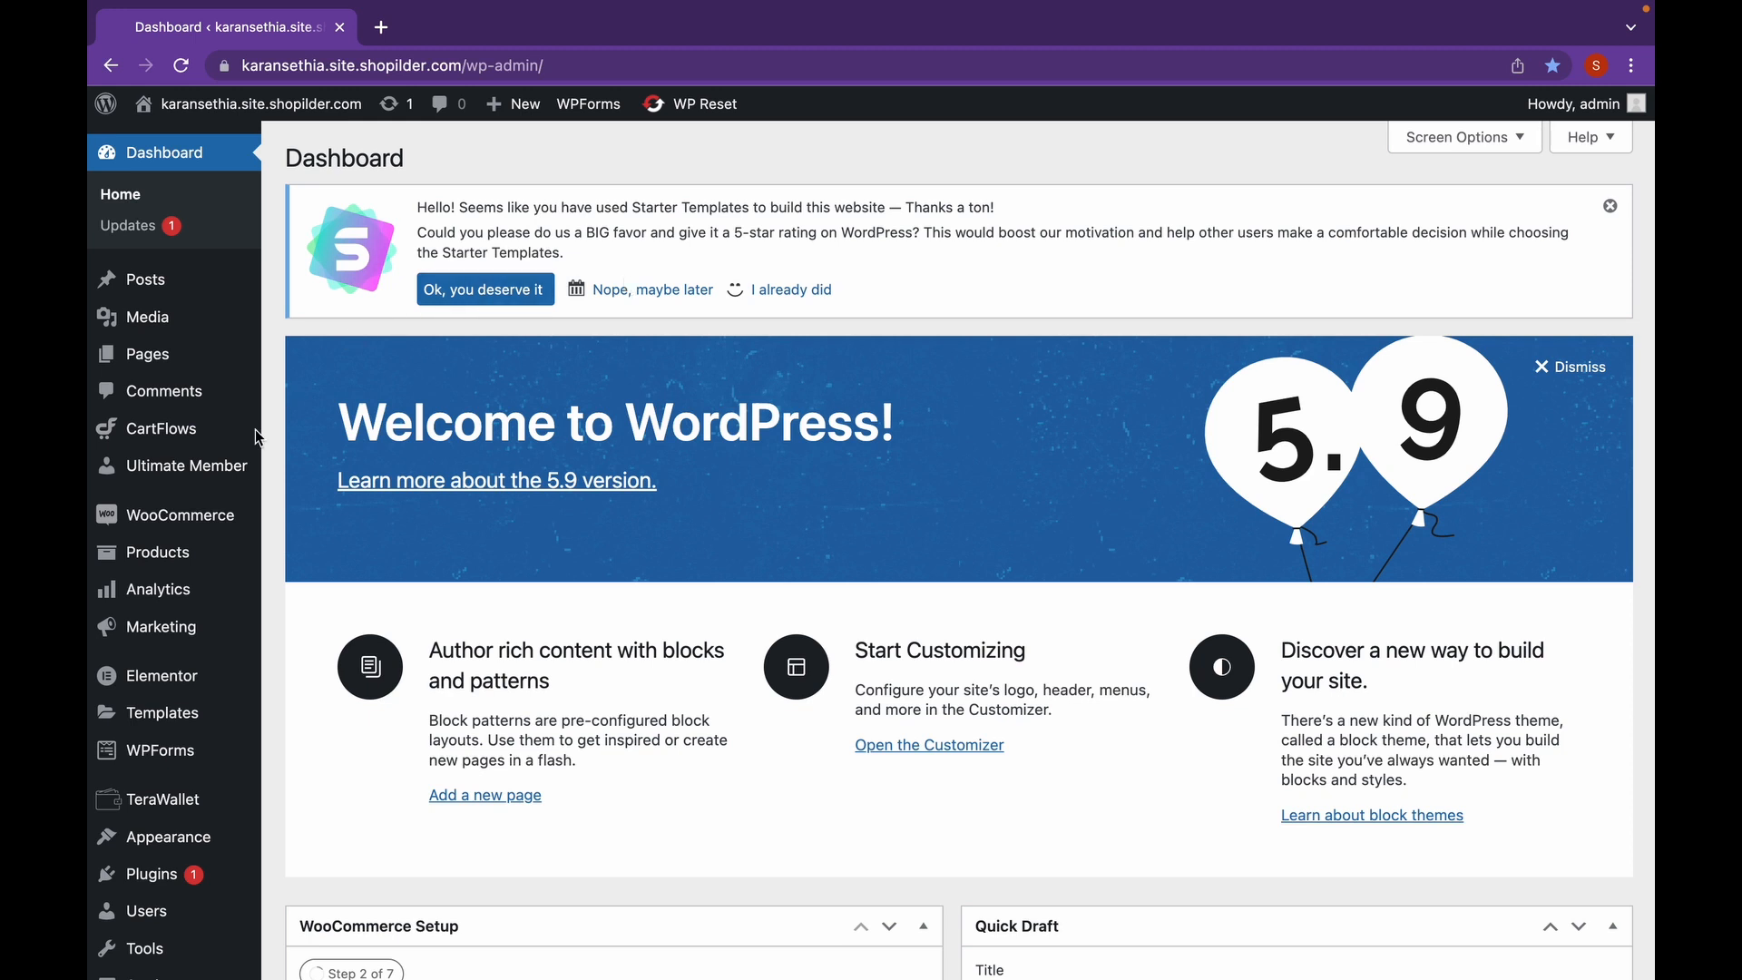
- Start a new WooCommerce product in the site's admin area and name it "Harry Potter"
{"action": "mouse_move", "coordinate": [211, 555]}
{"action": "left_click", "coordinate": [303, 590]}
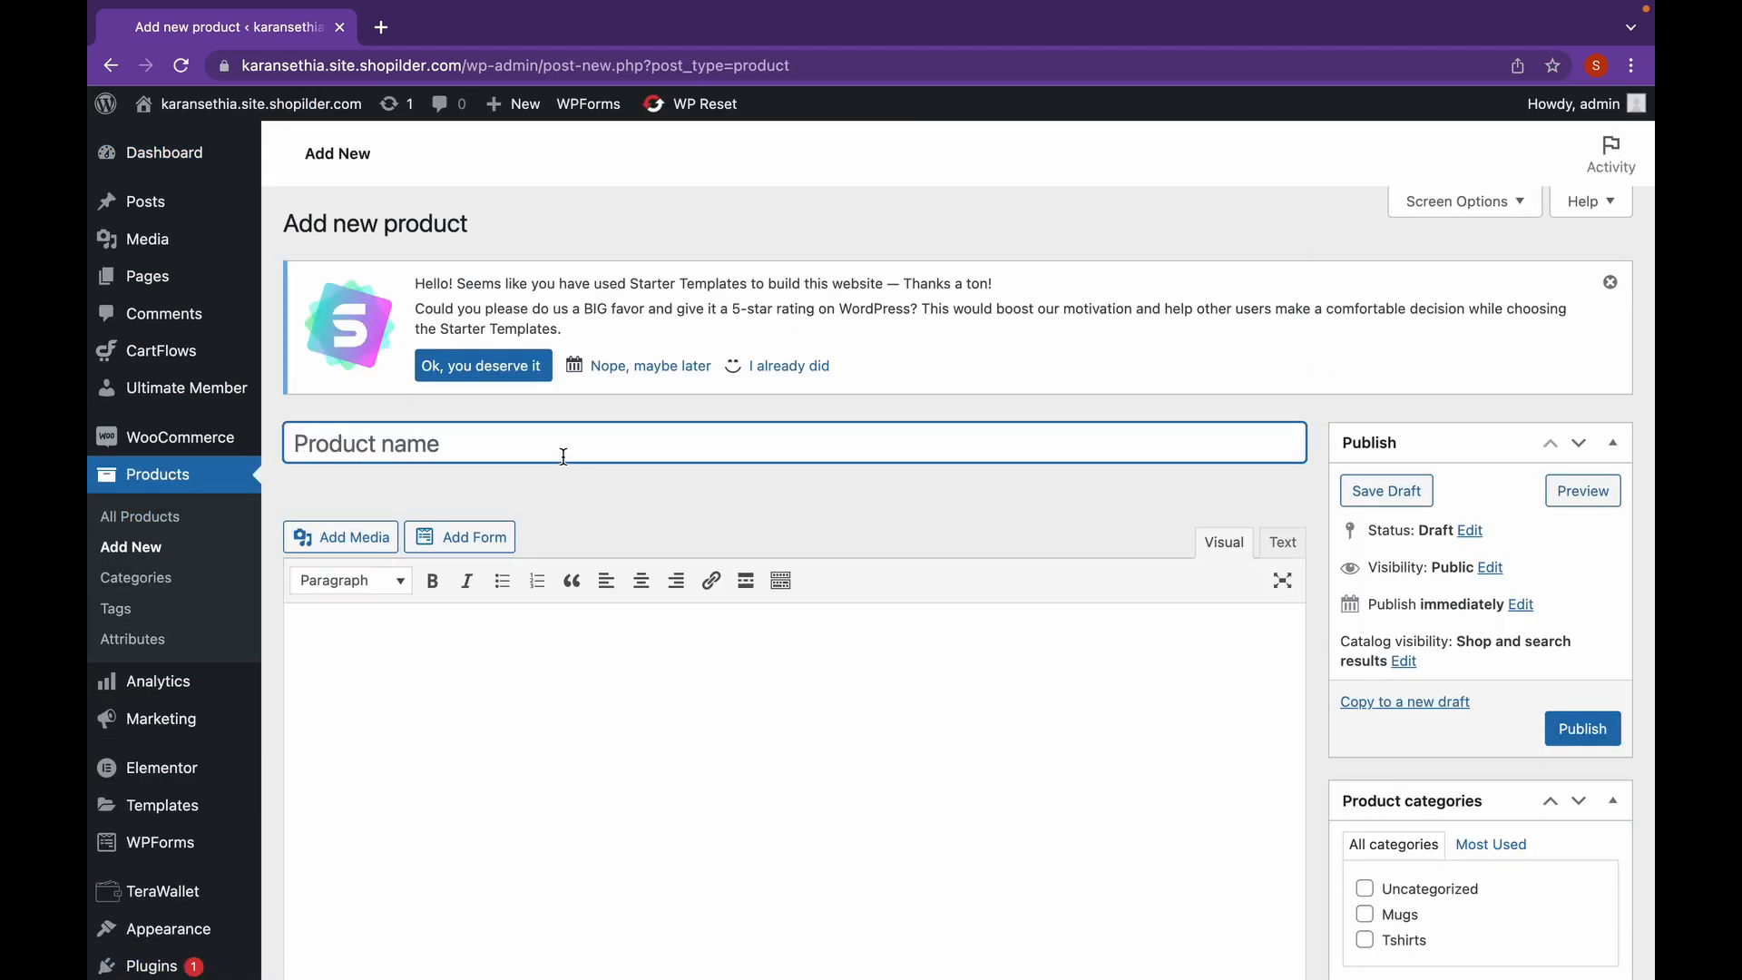
{"action": "type", "text": "Harry"}
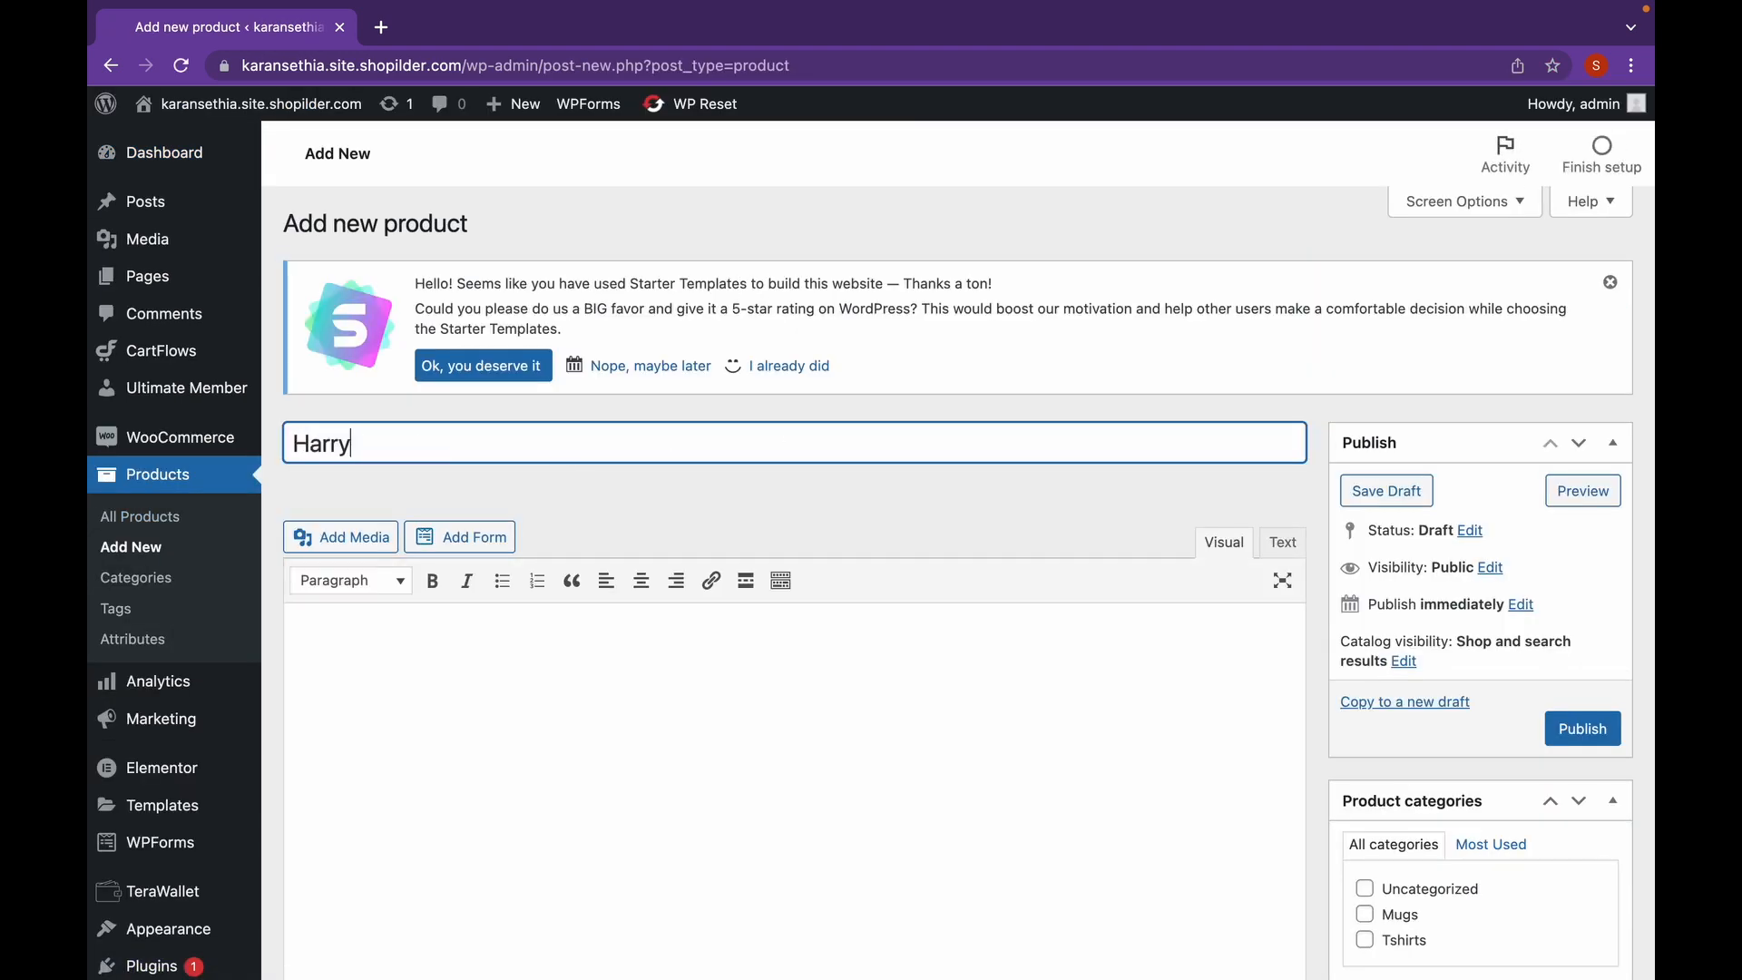
{"action": "type", "text": " Potter"}
- Enter the product description "Harry Potter is a great book and is a must read for every fantasy lover"
{"action": "left_click", "coordinate": [443, 638]}
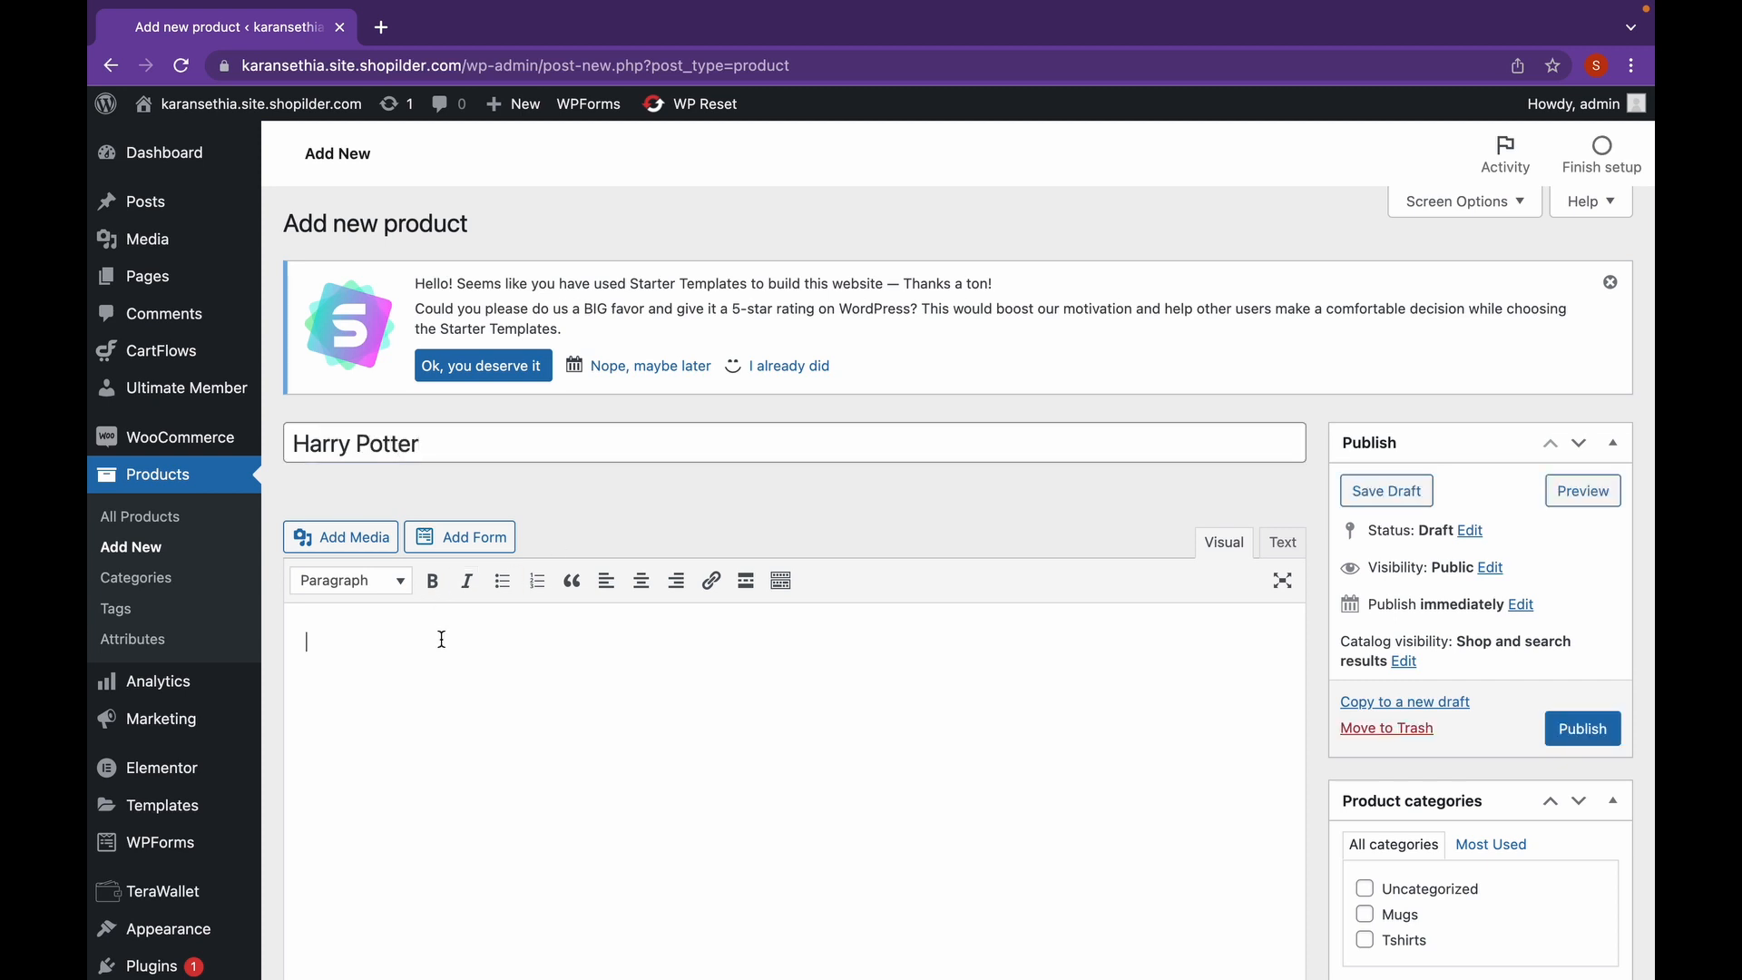
{"action": "type", "text": "Harry"}
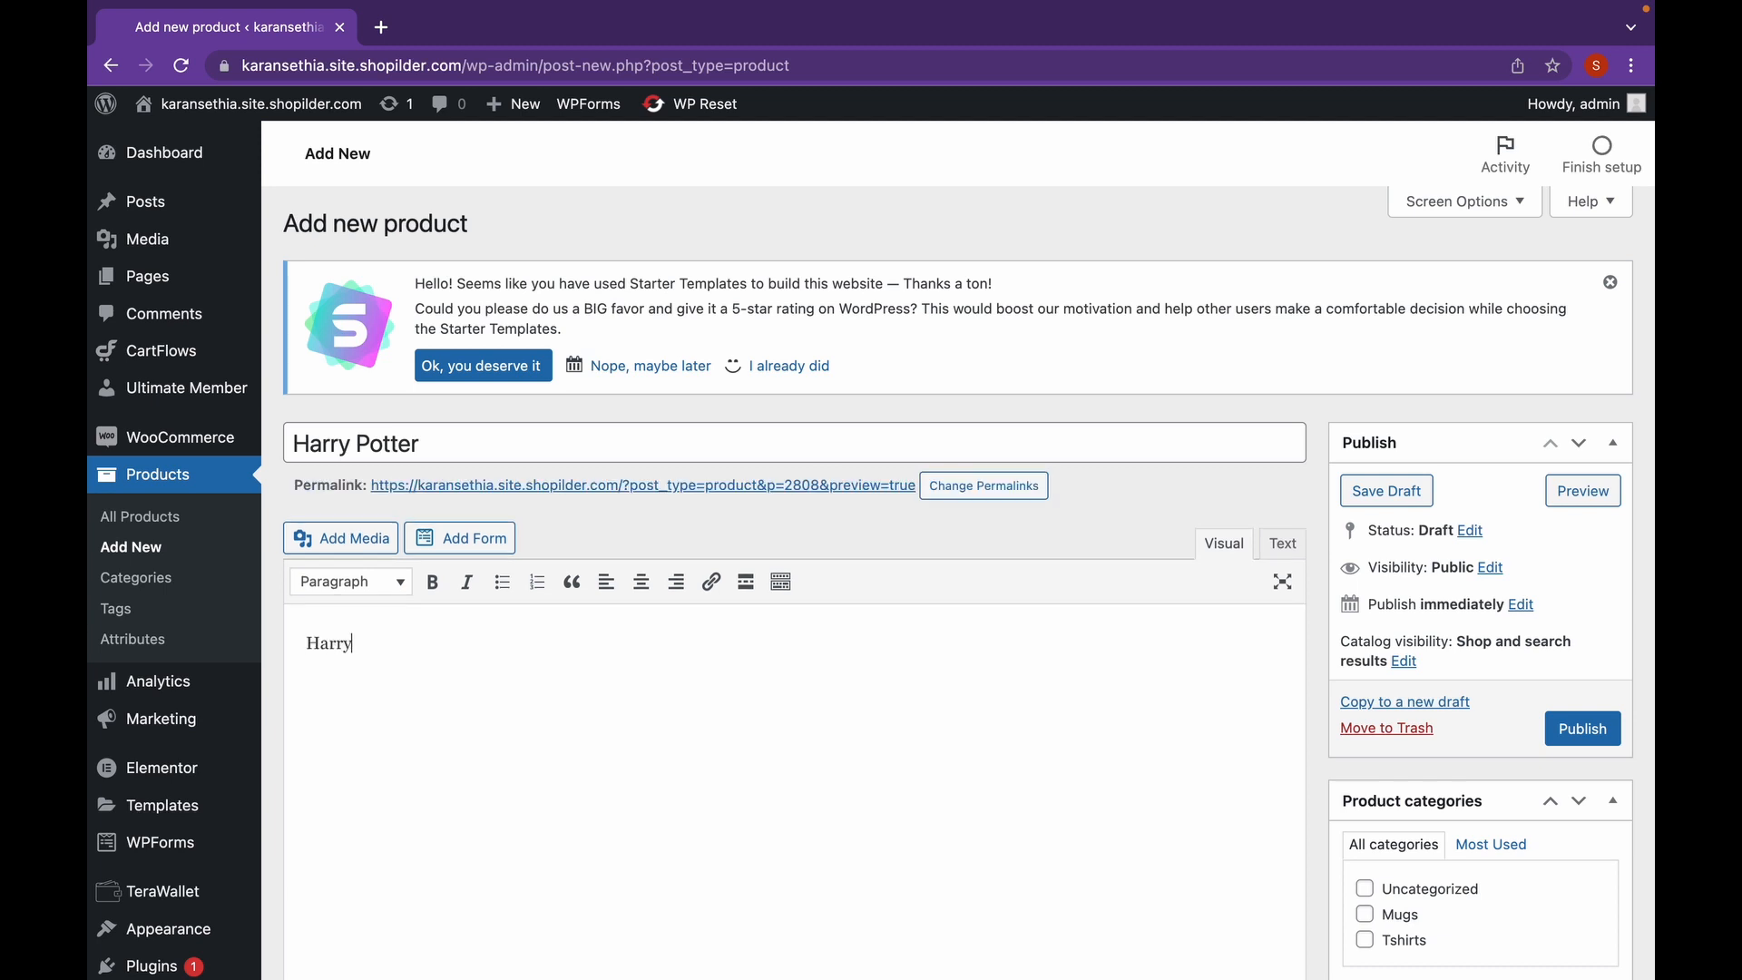
{"action": "type", "text": " Potter is a great book and i"}
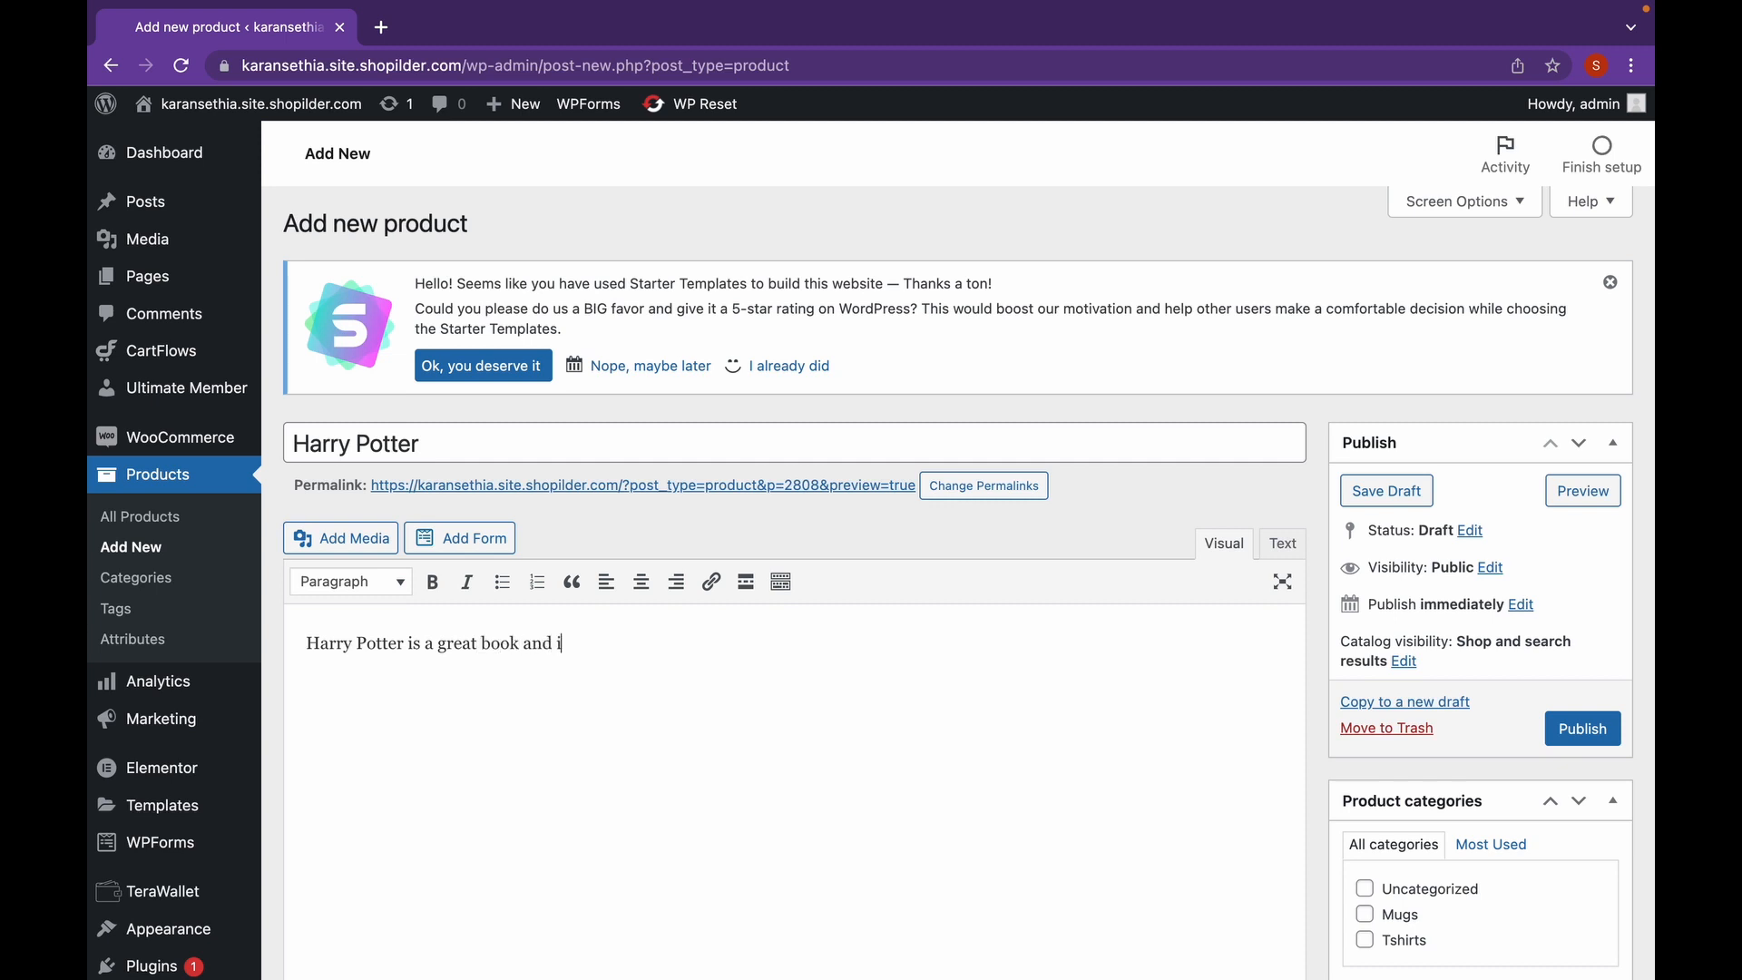
{"action": "type", "text": "s a musr read for every fan"}
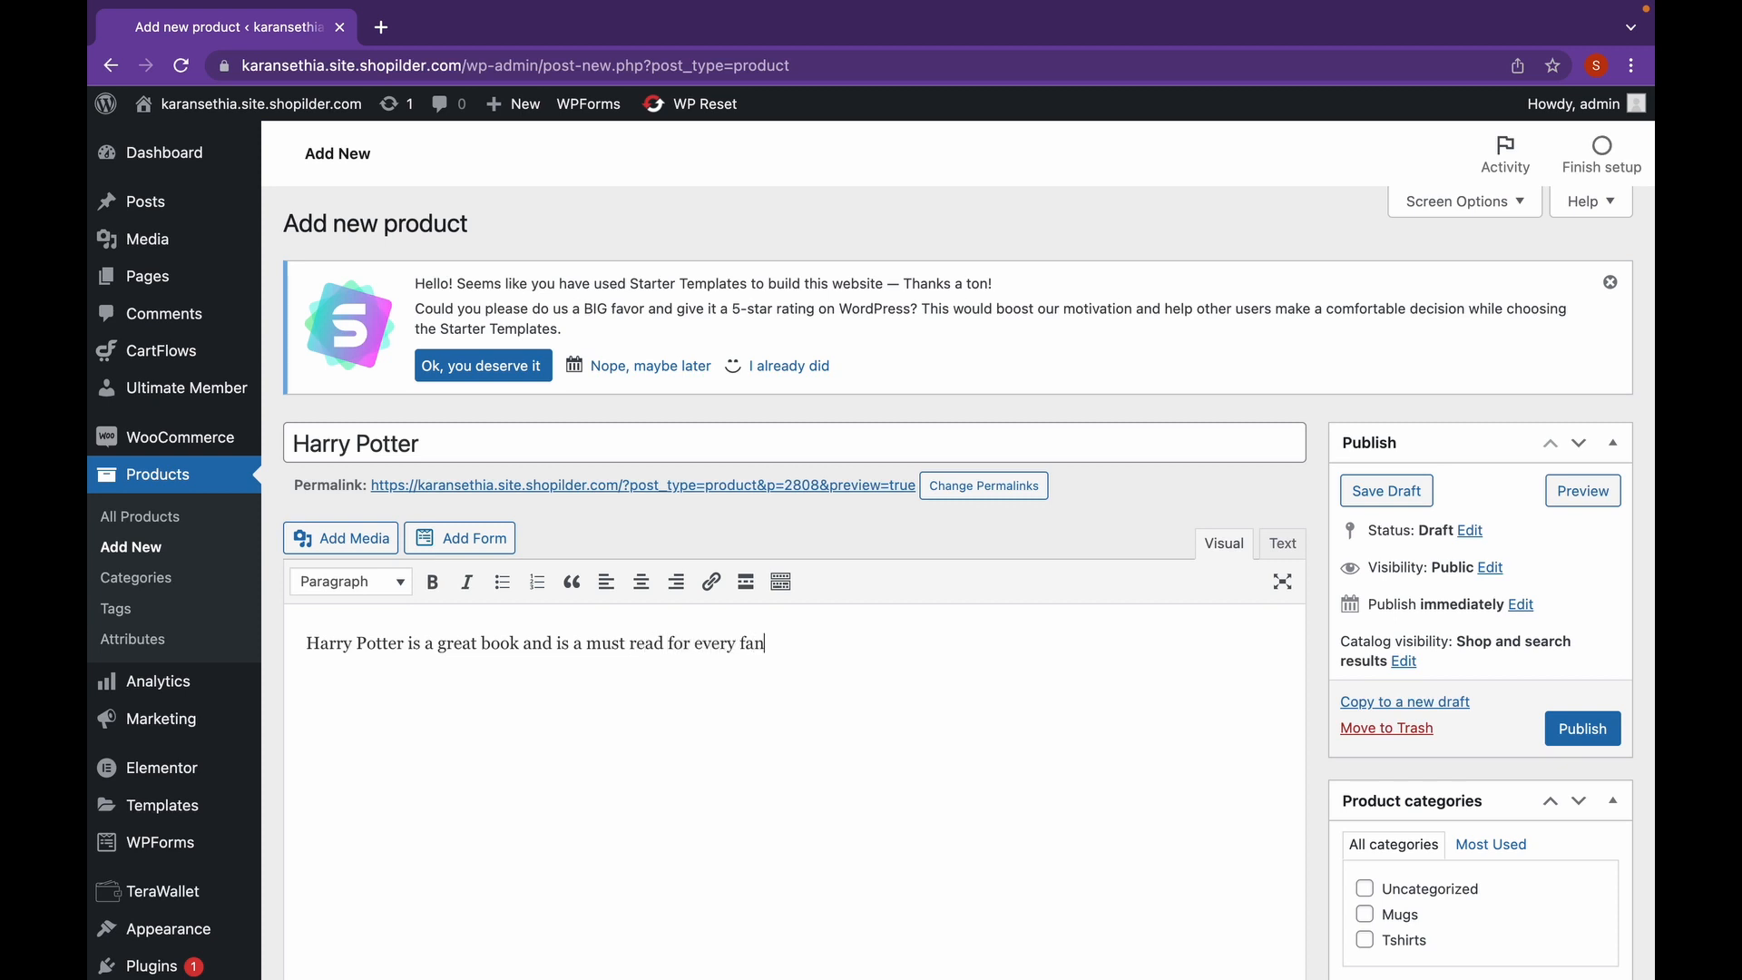
{"action": "type", "text": "tasy lover"}
- Mark the product as downloadable and set its regular price to 19
{"action": "scroll", "coordinate": [911, 670], "scroll_direction": "down", "scroll_amount": 6}
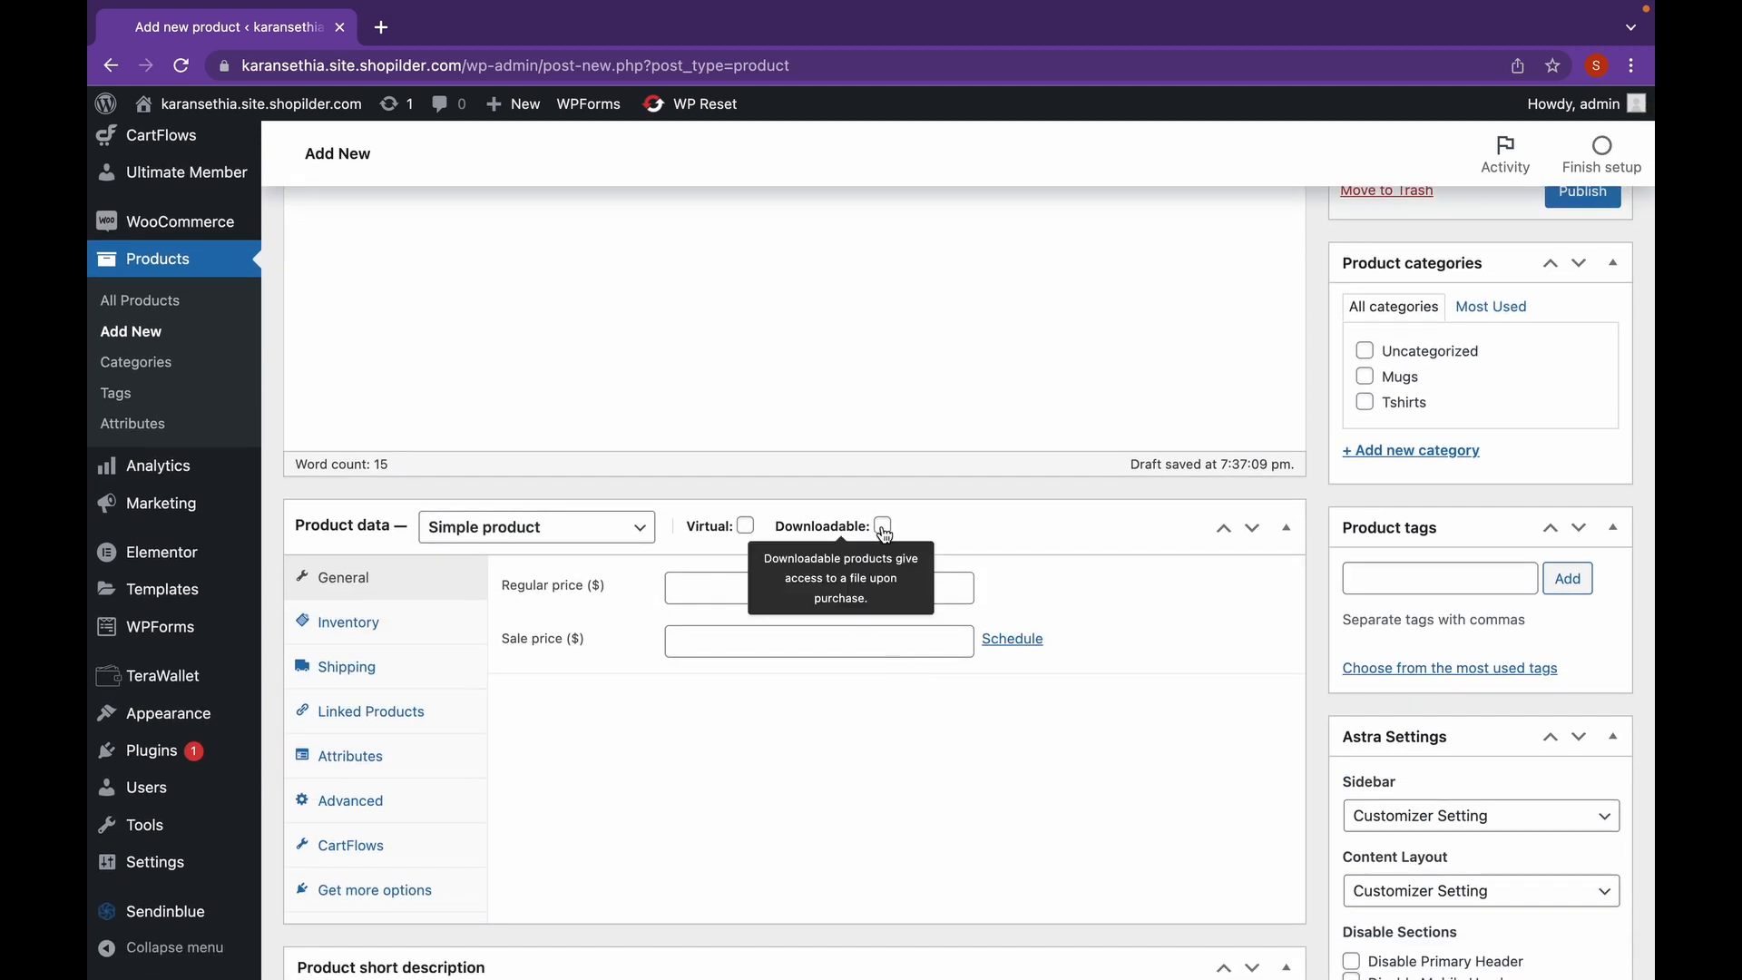
{"action": "left_click", "coordinate": [883, 527]}
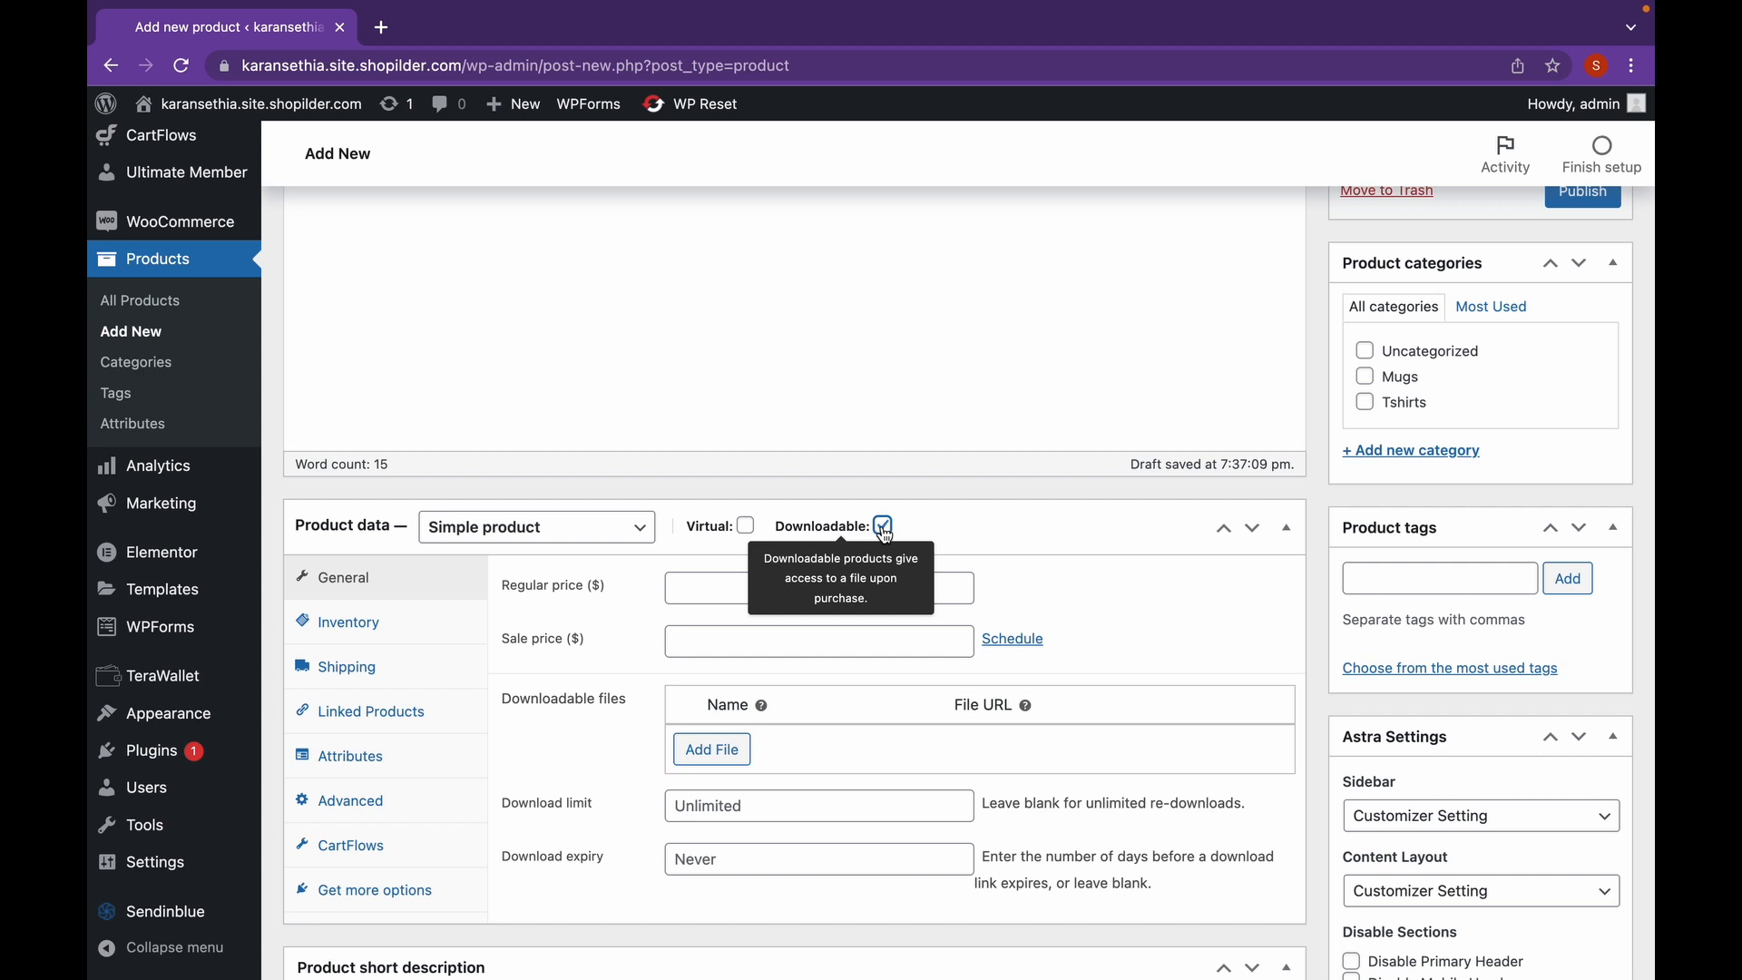
{"action": "left_click", "coordinate": [715, 597]}
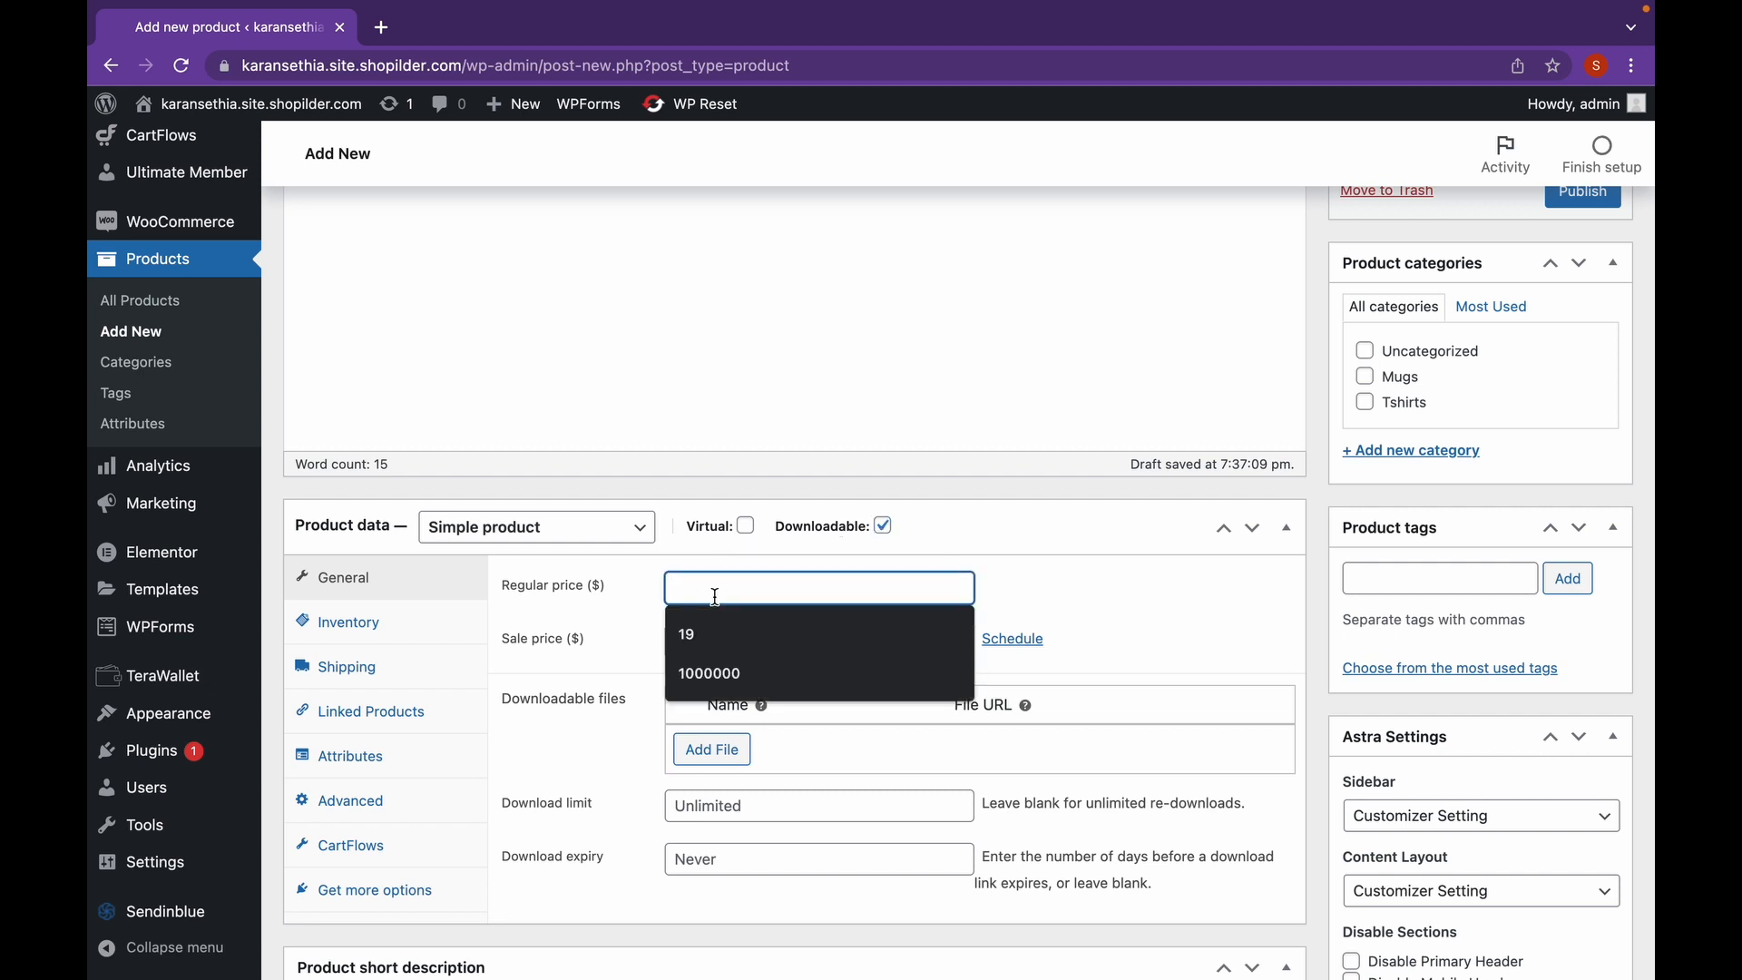
{"action": "left_click", "coordinate": [687, 634]}
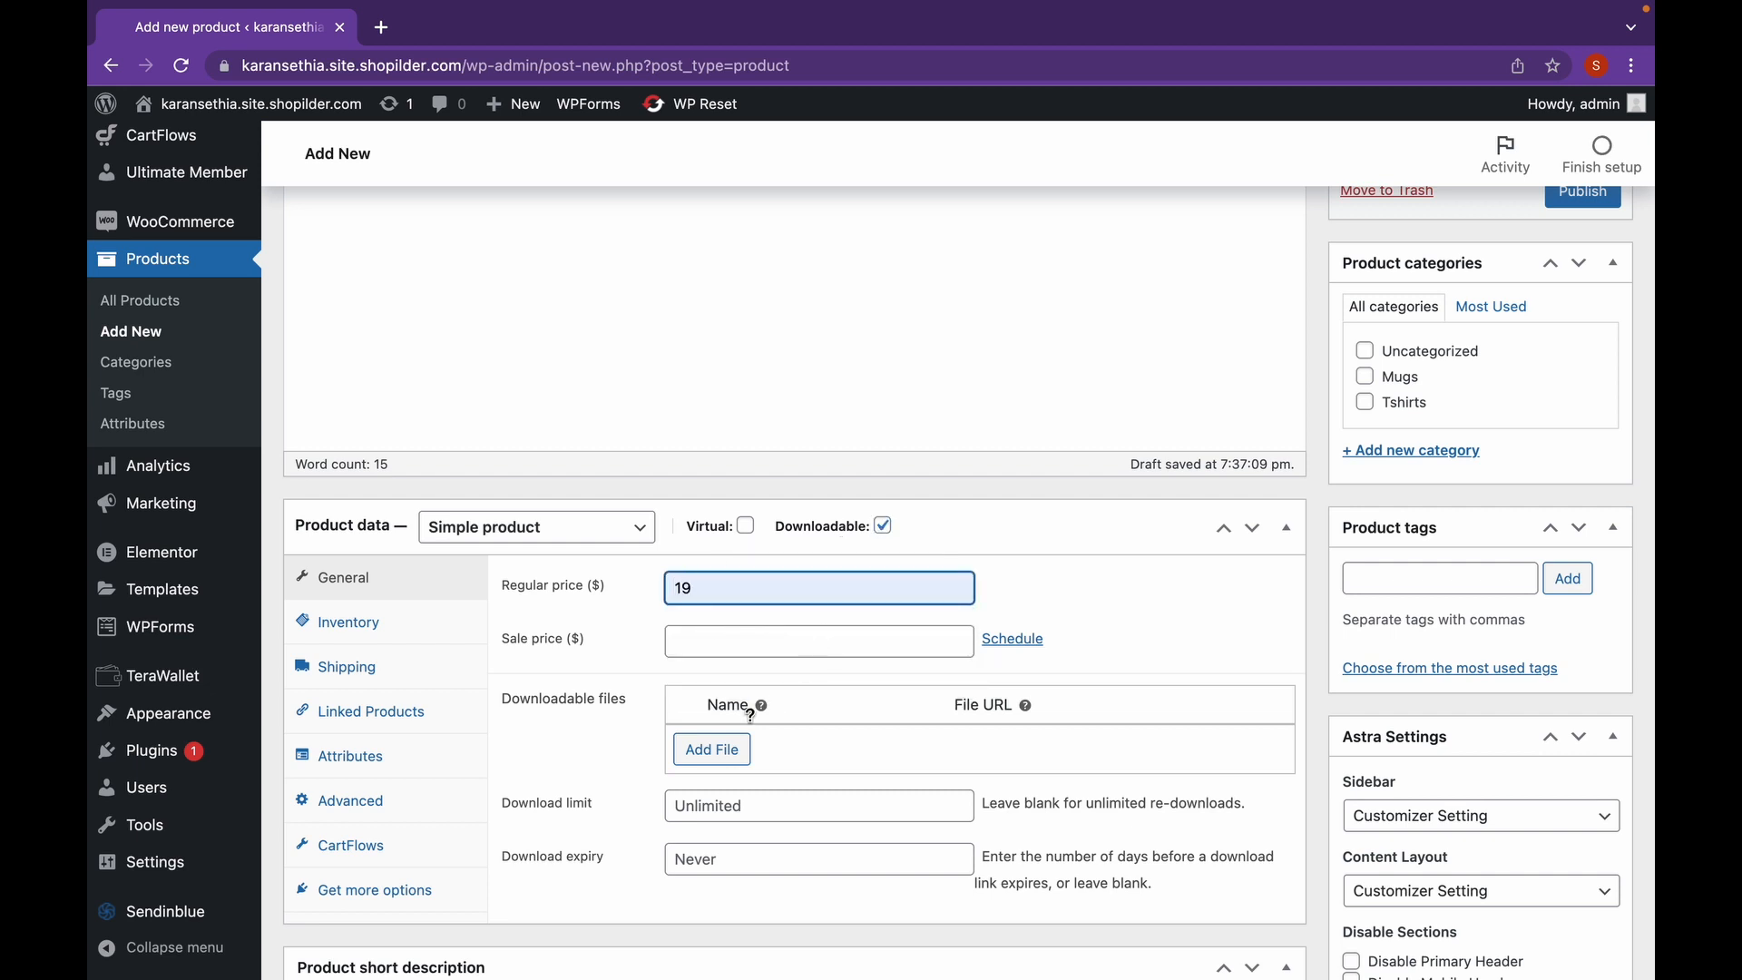
- Add a downloadable file named "E-book" using the copied URL of Cover-Letter-1.pdf
{"action": "left_click", "coordinate": [712, 750]}
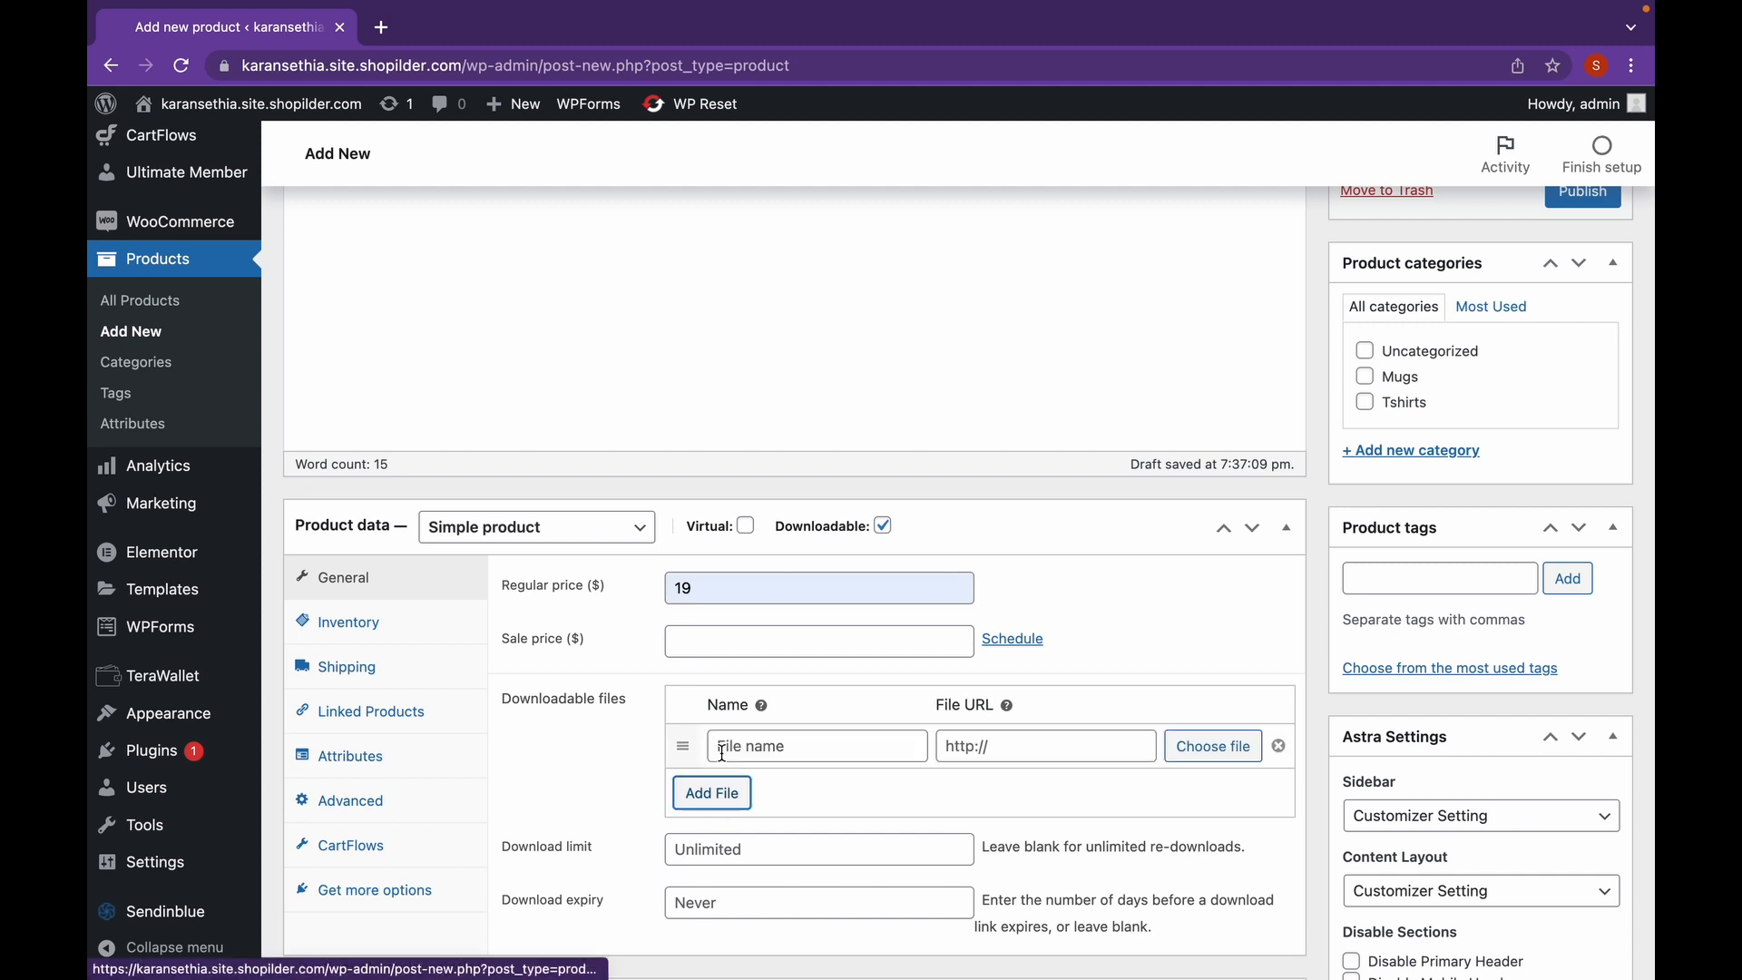
{"action": "left_click", "coordinate": [792, 745]}
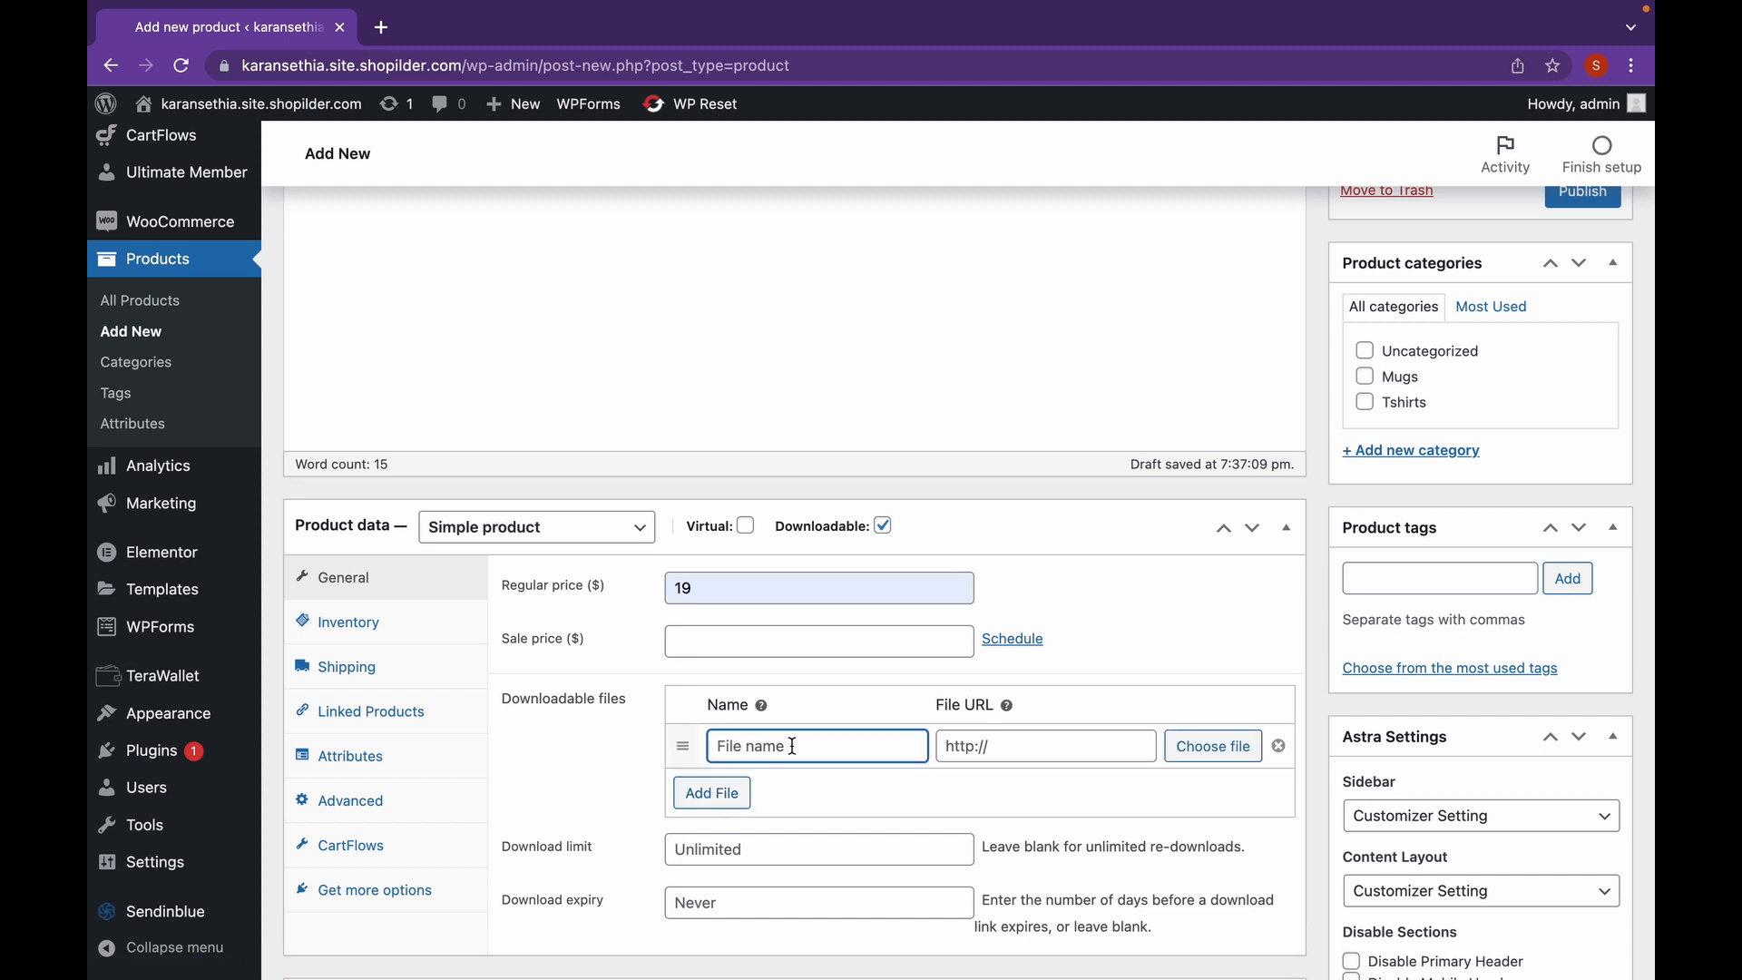
{"action": "type", "text": "E-book"}
{"action": "left_click", "coordinate": [1042, 749]}
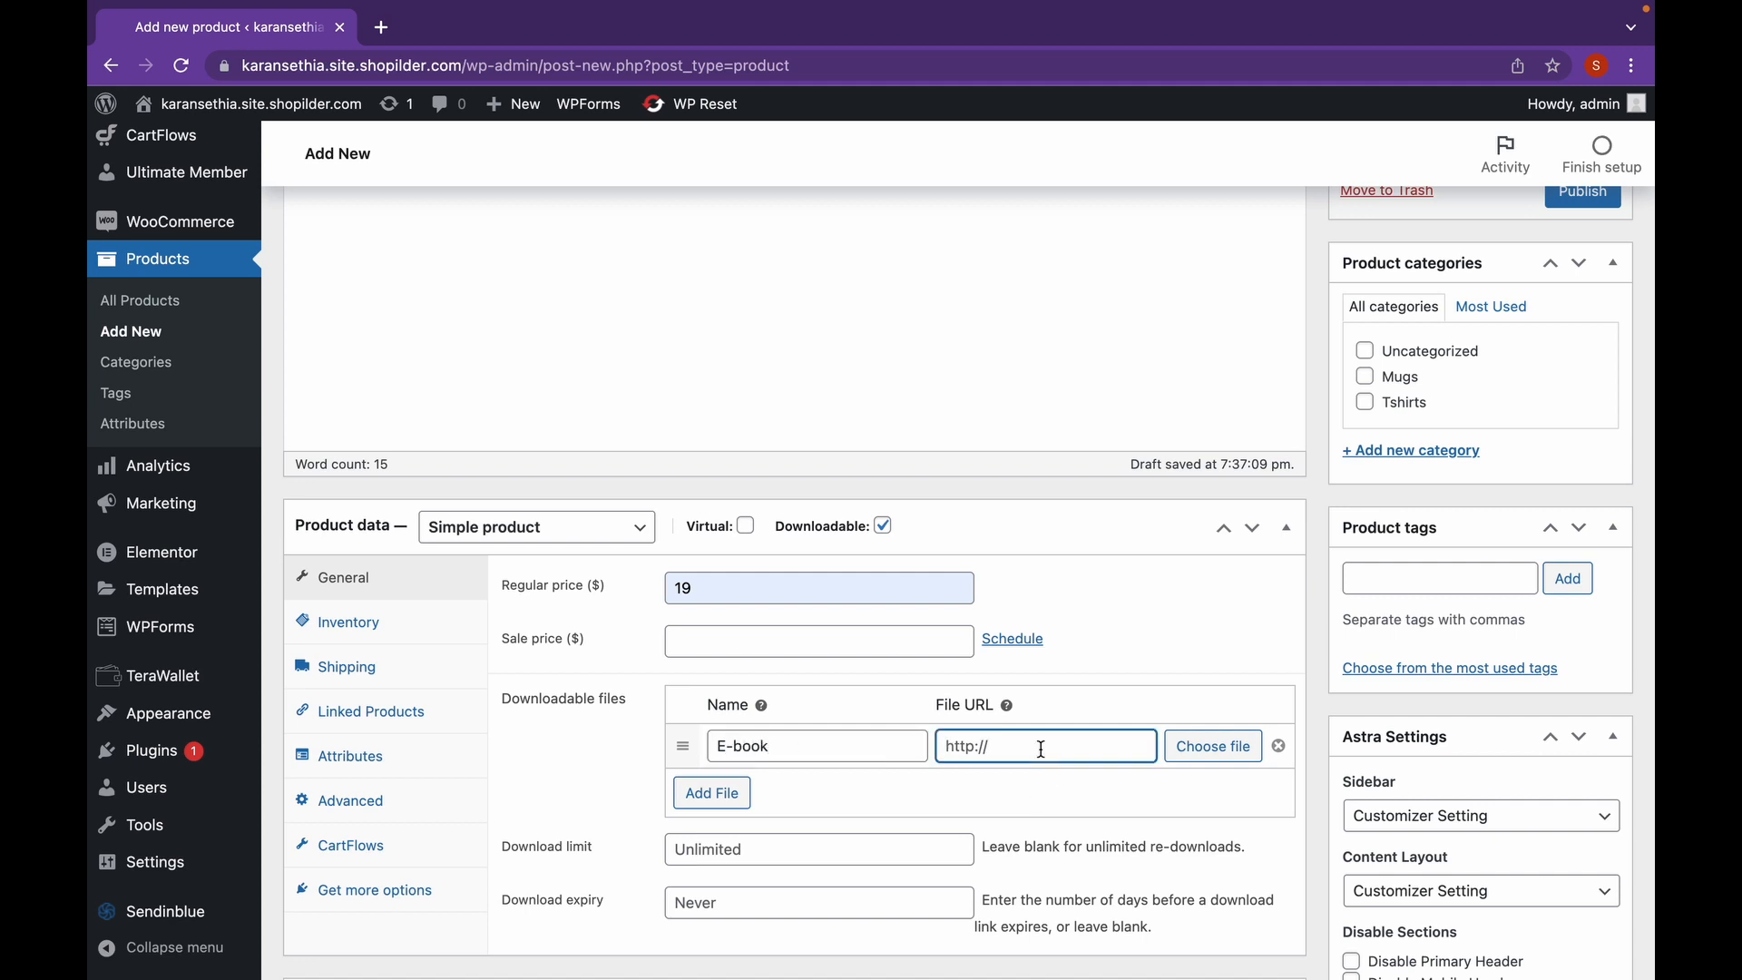
{"action": "key", "text": "ctrl+v"}
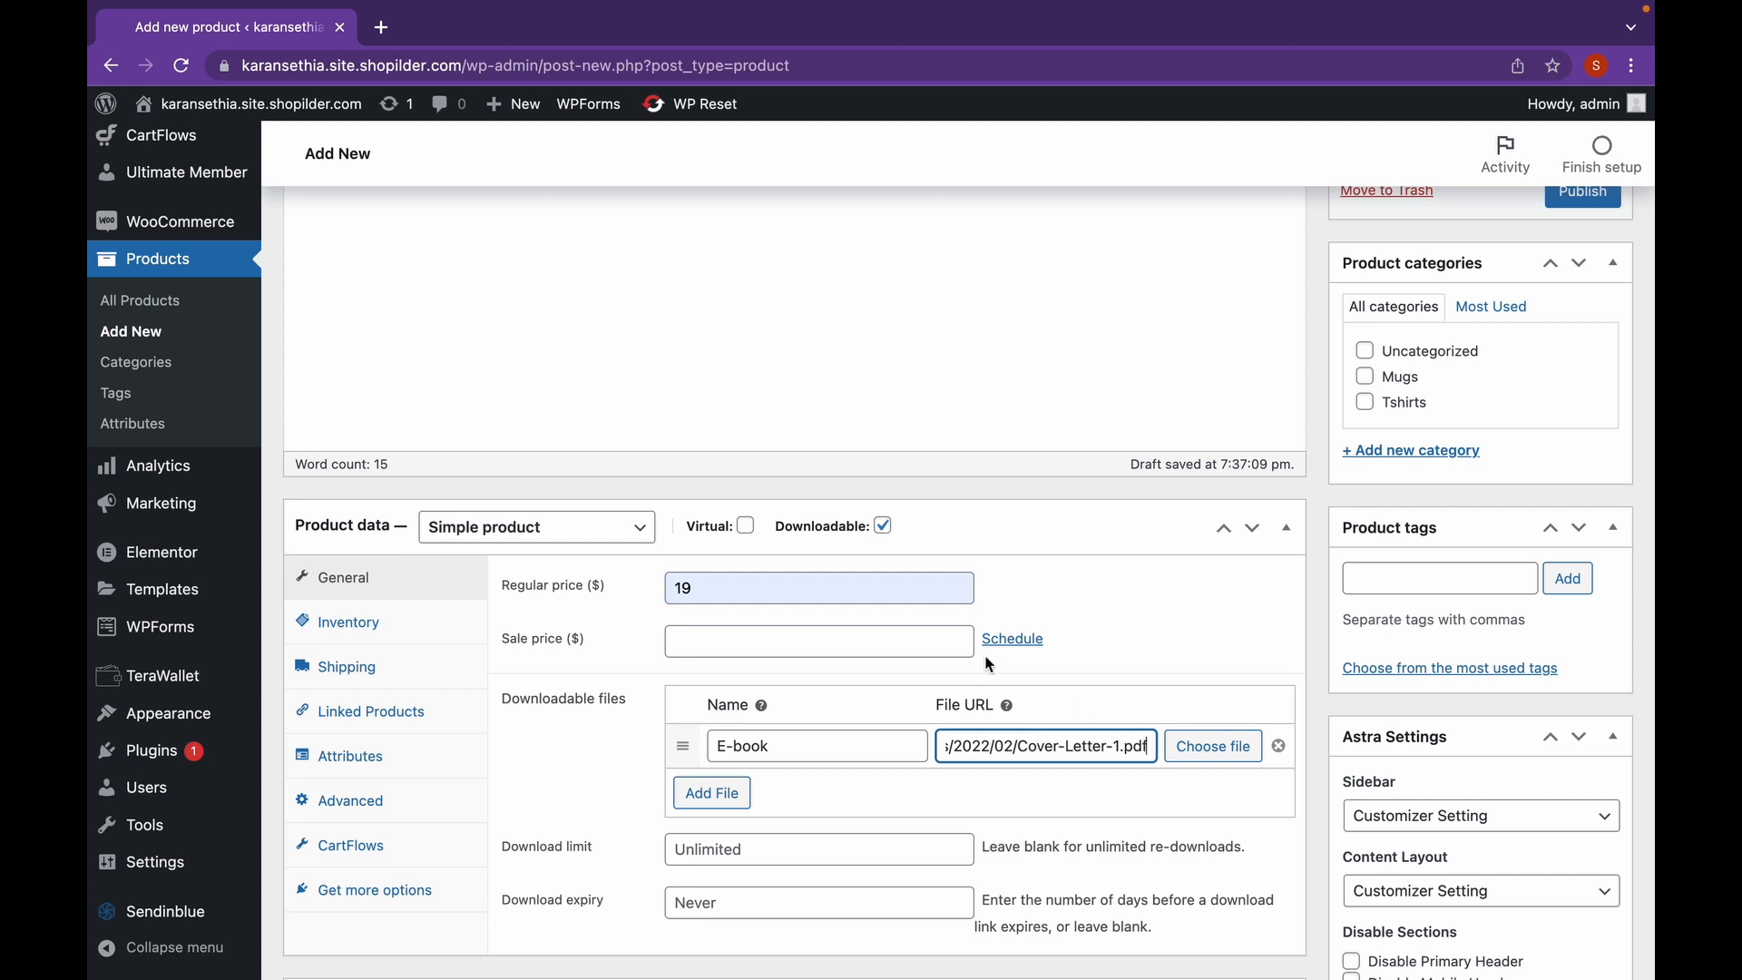
- Set the product's download limit to 1 and leave the download expiry at Never
{"action": "scroll", "coordinate": [679, 758], "scroll_direction": "down", "scroll_amount": 2}
{"action": "scroll", "coordinate": [679, 760], "scroll_direction": "down", "scroll_amount": 2}
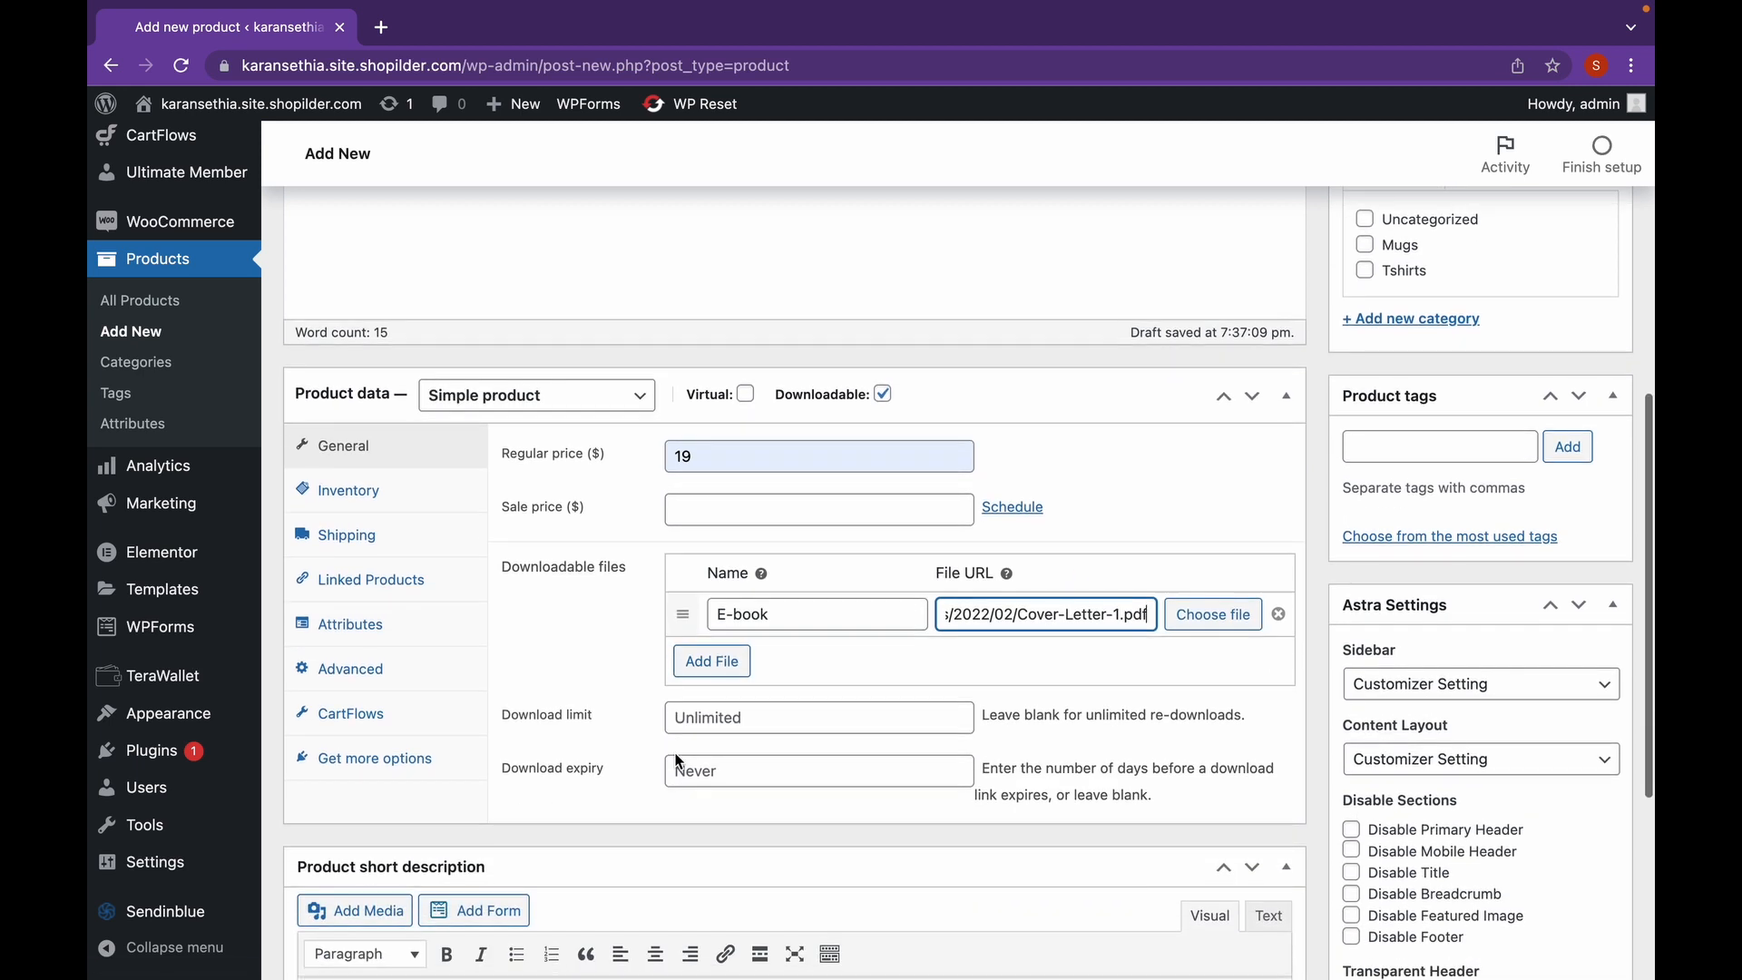
{"action": "left_click", "coordinate": [895, 715]}
{"action": "type", "text": "1"}
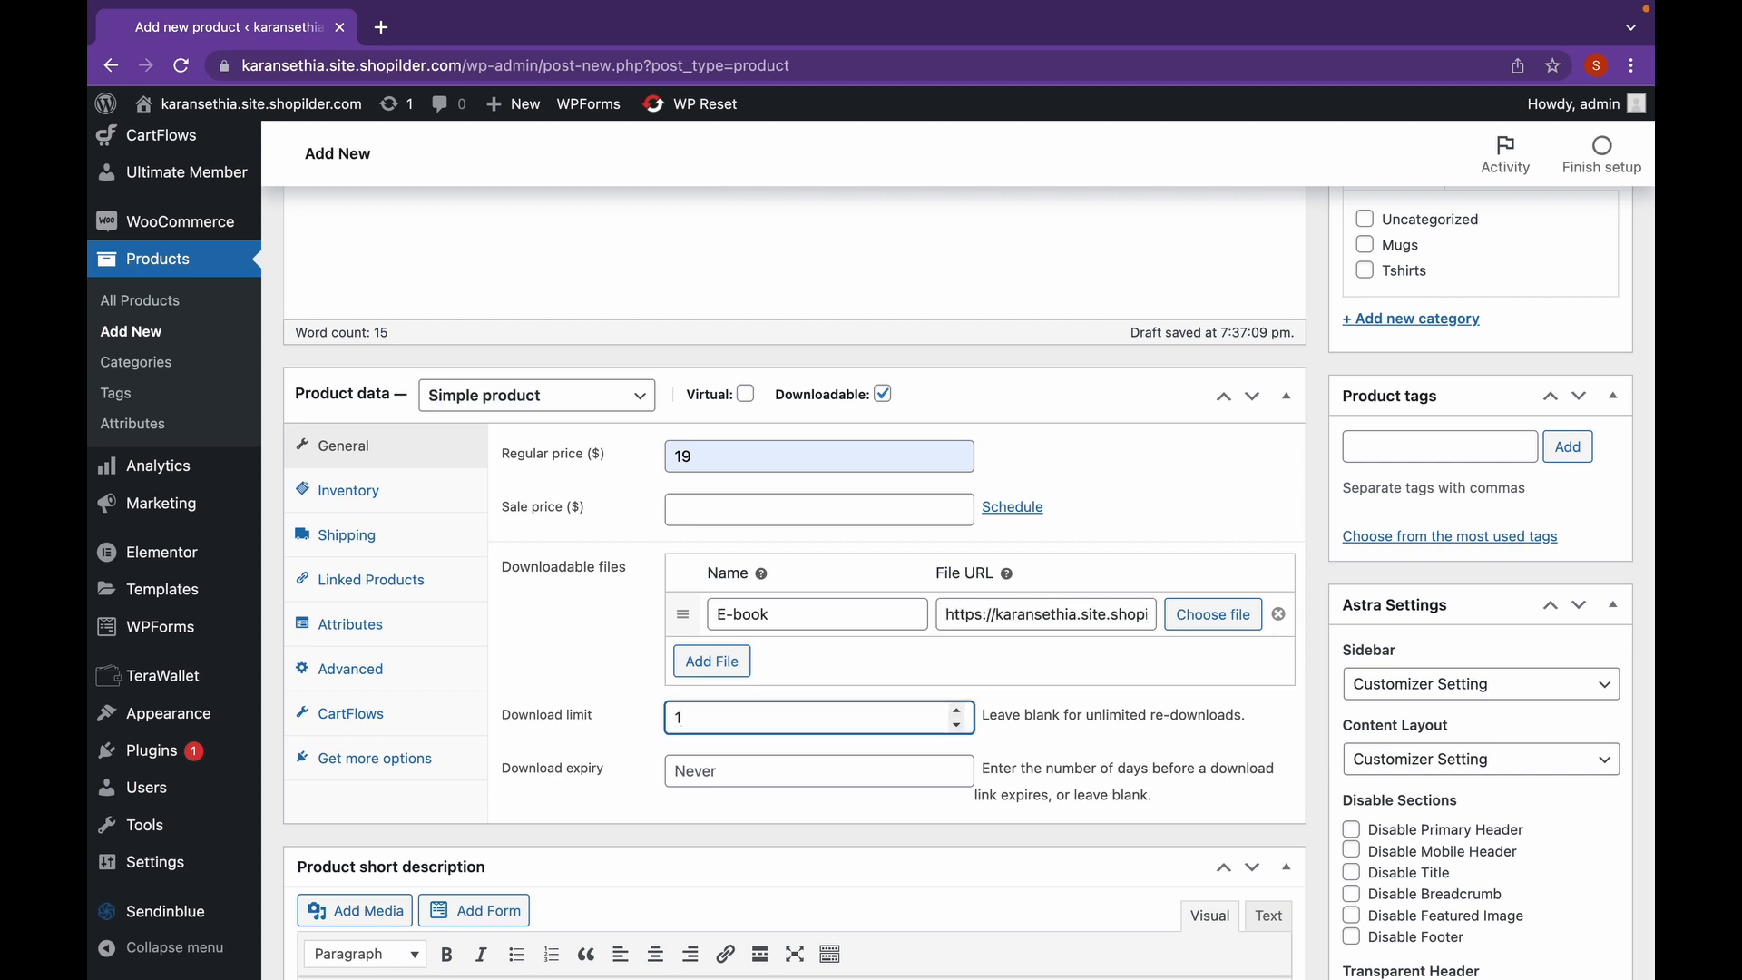
{"action": "scroll", "coordinate": [895, 715], "scroll_direction": "down", "scroll_amount": 1}
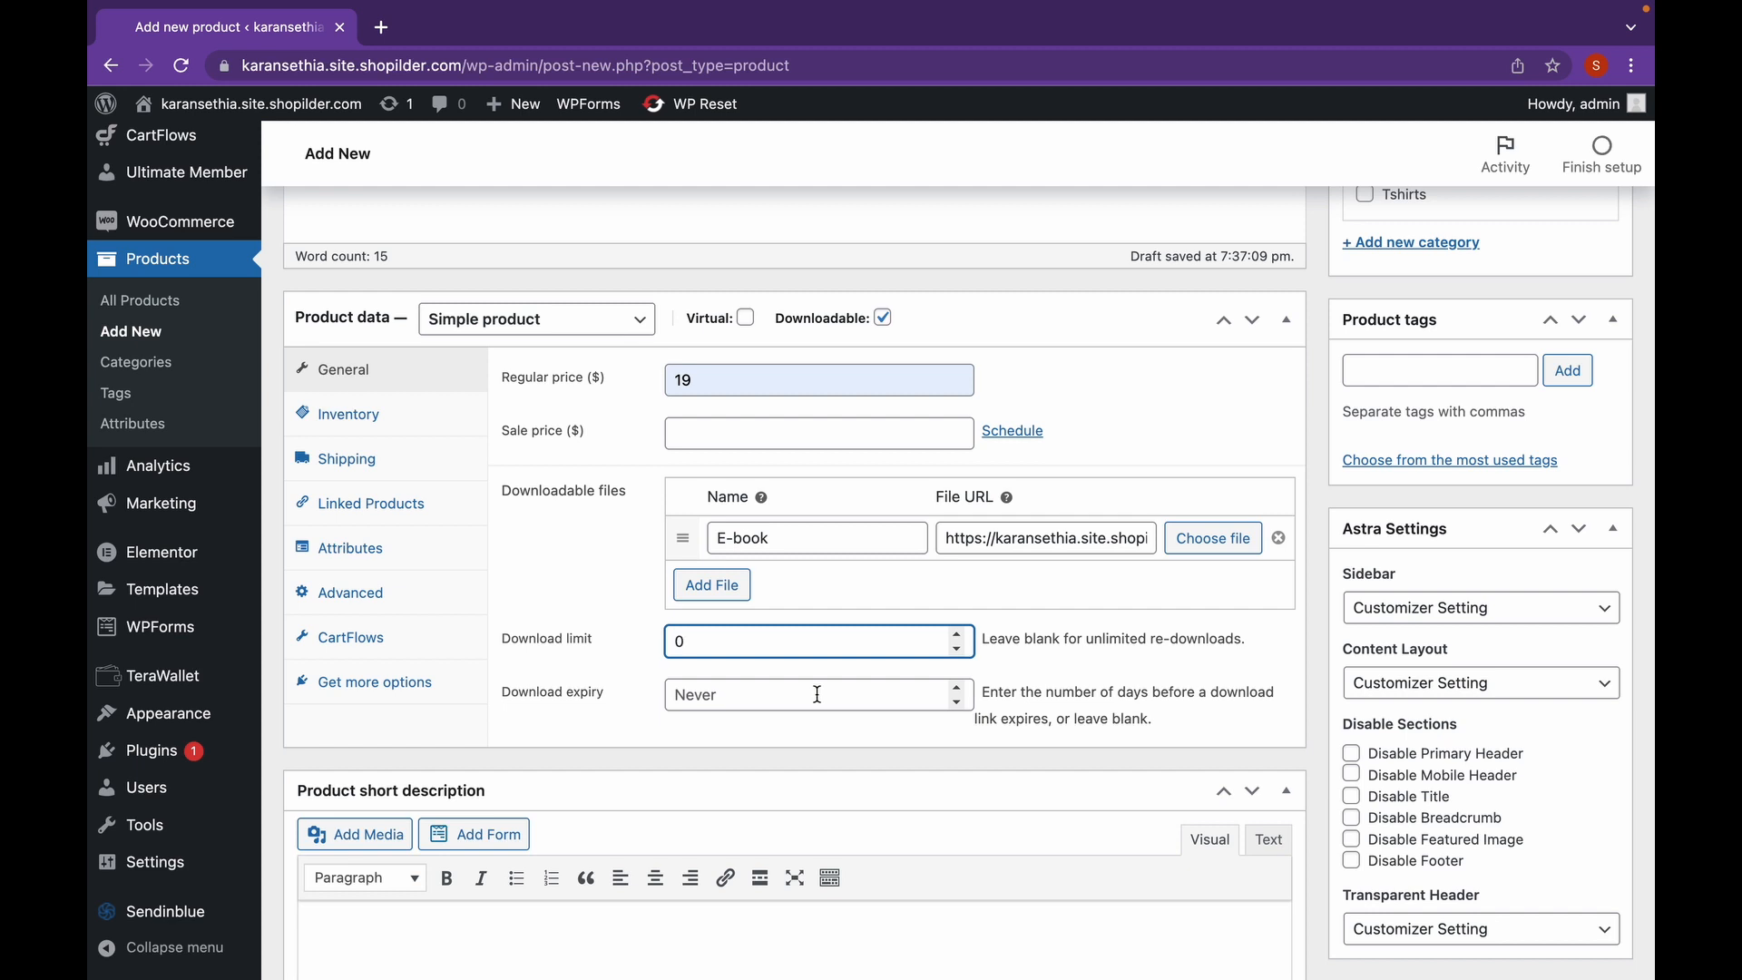
{"action": "scroll", "coordinate": [817, 695], "scroll_direction": "down", "scroll_amount": 1}
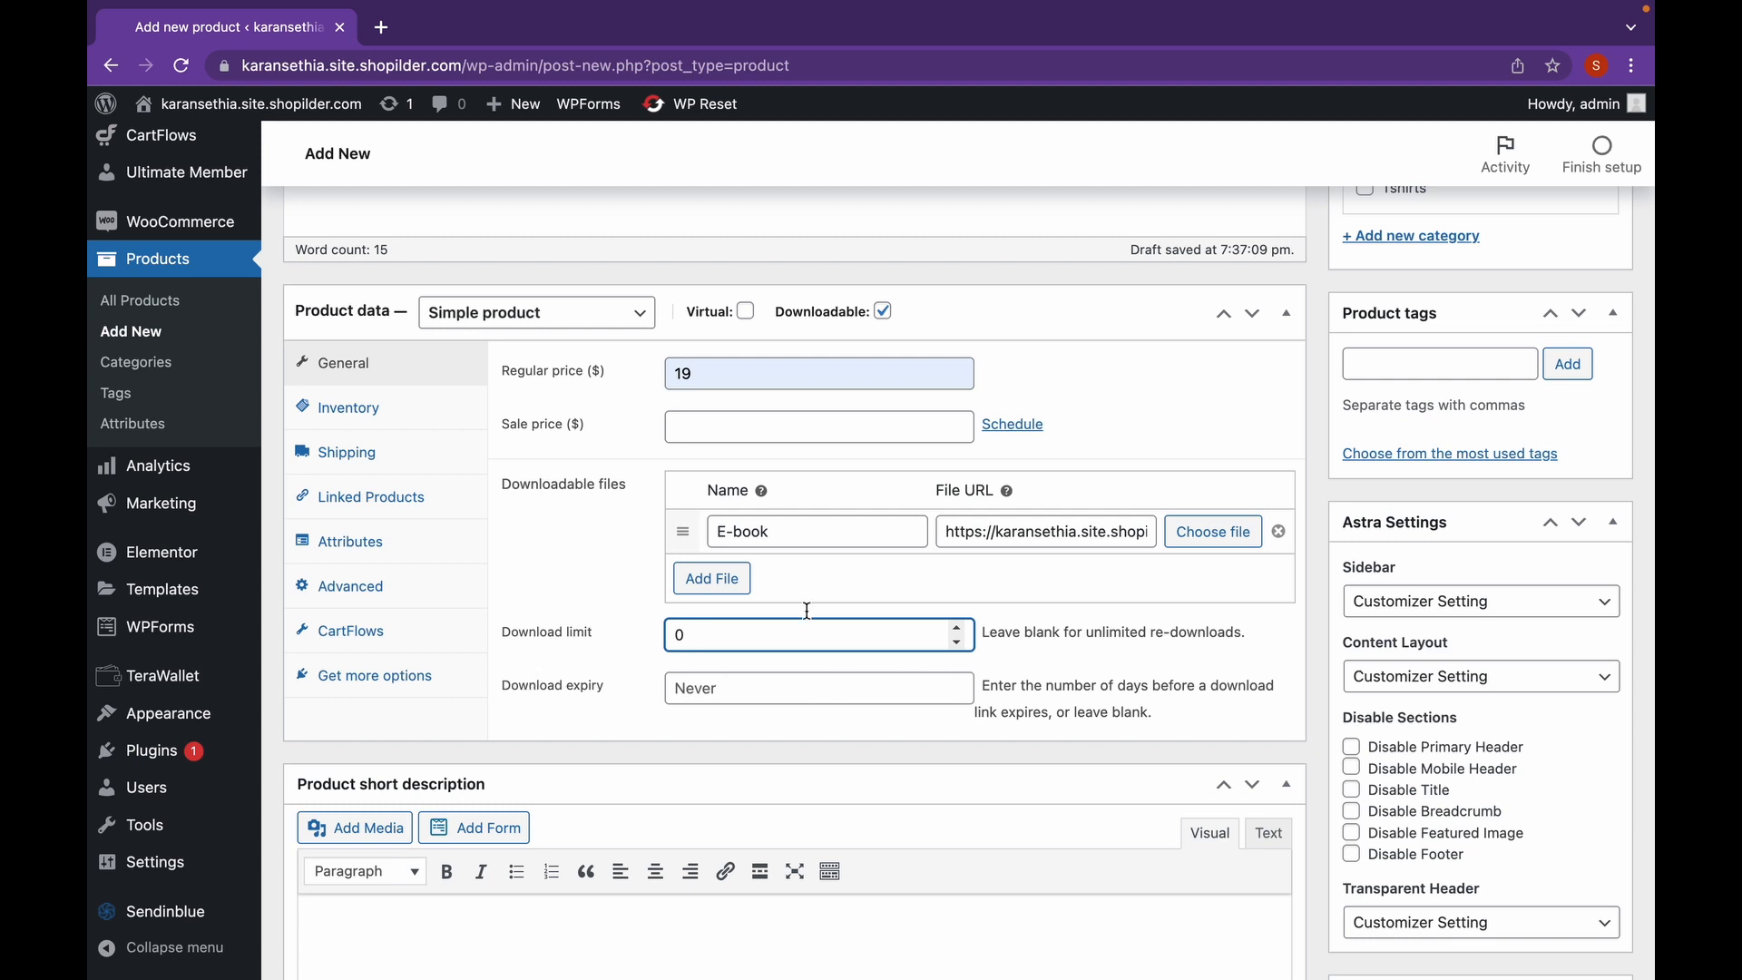
- Publish the Harry Potter product
{"action": "scroll", "coordinate": [808, 612], "scroll_direction": "up", "scroll_amount": 8}
{"action": "scroll", "coordinate": [896, 580], "scroll_direction": "up", "scroll_amount": 2}
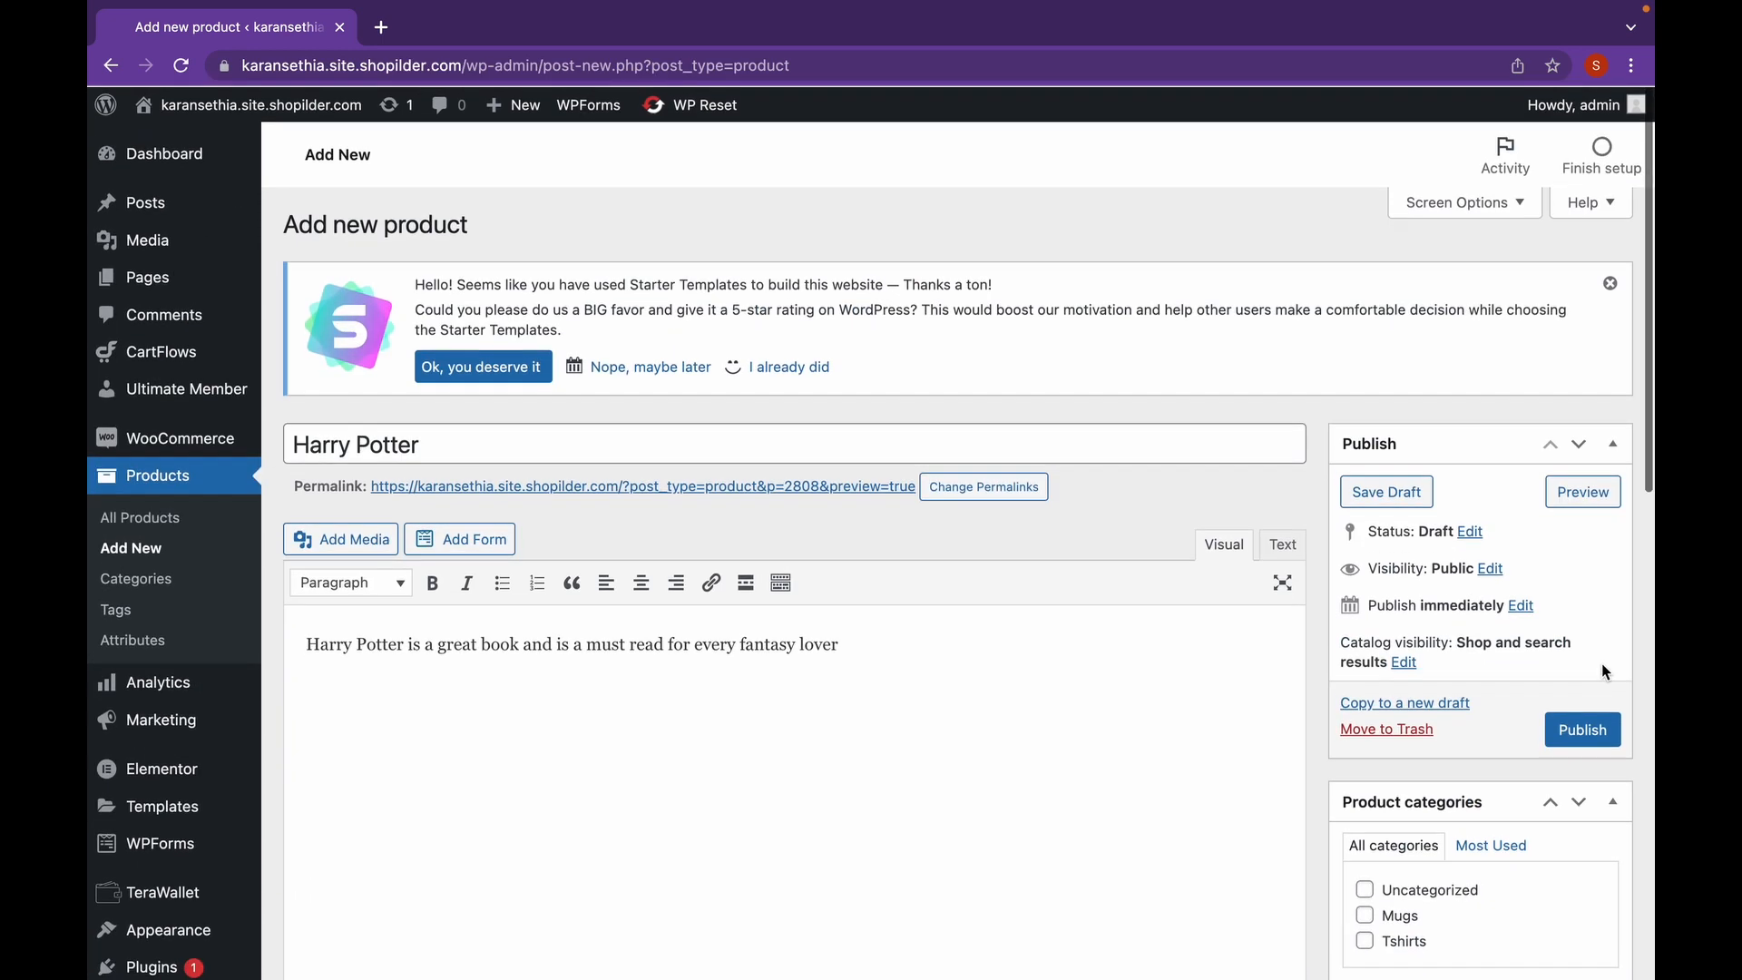
{"action": "left_click", "coordinate": [1590, 725]}
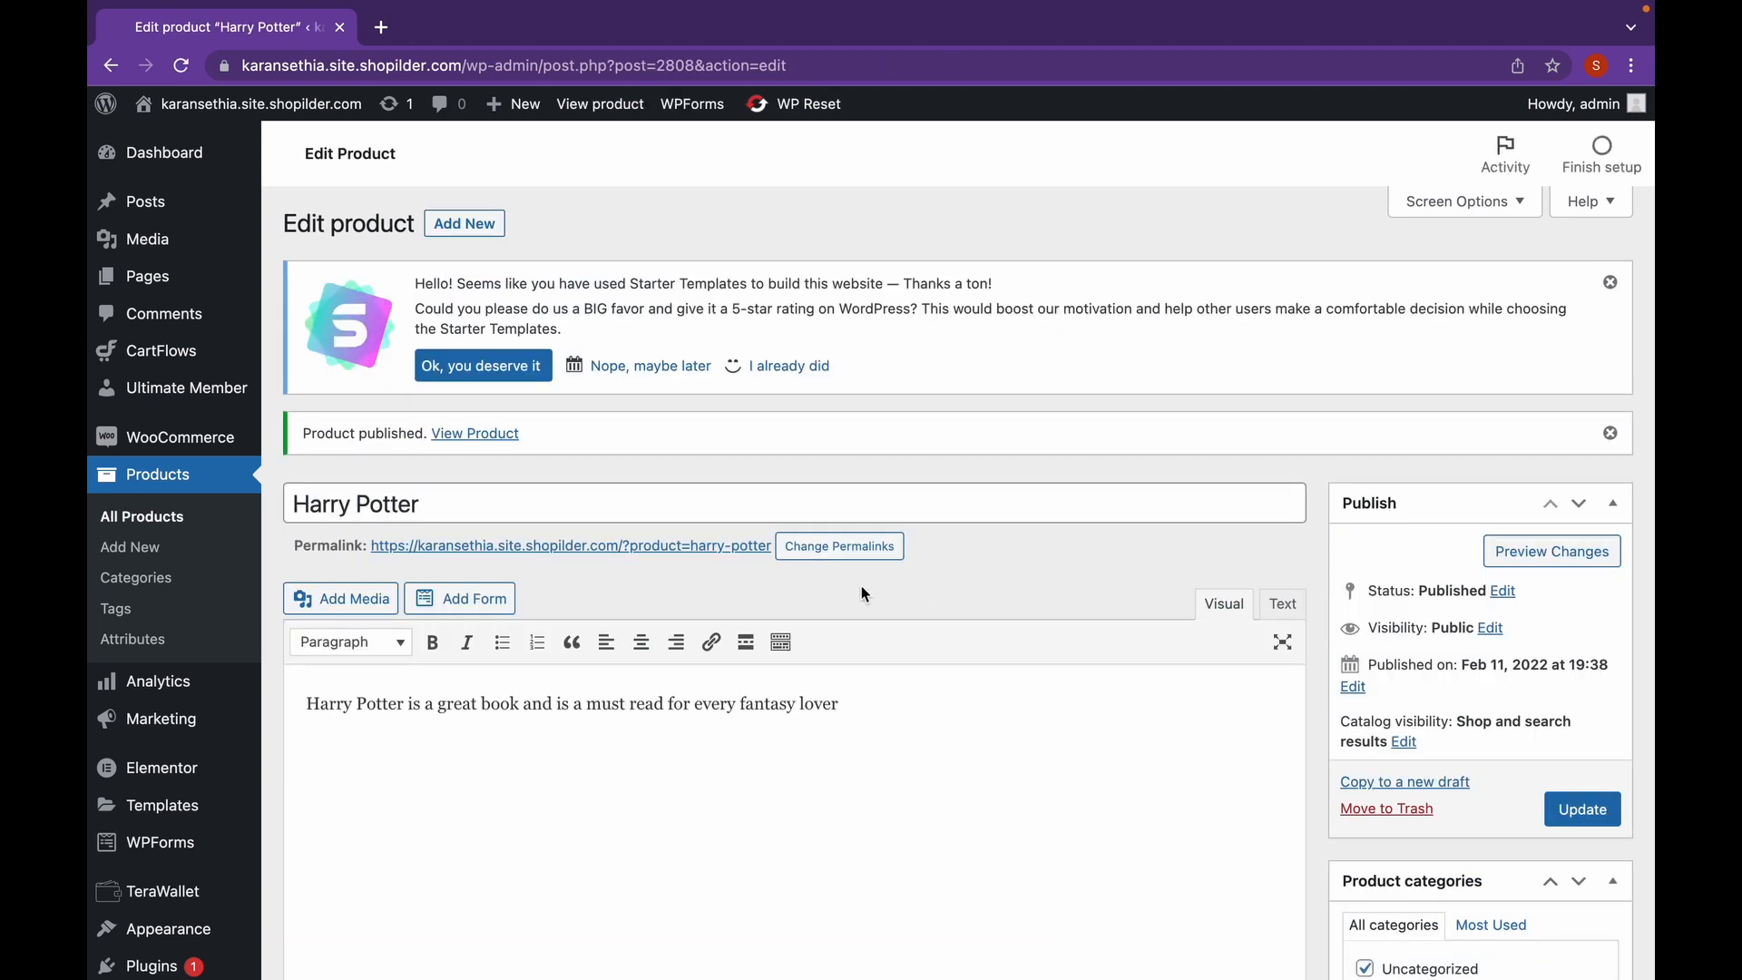
- Switch to the customer's browser window, close the Gmail tab and open the store's page with all products
{"action": "scroll", "coordinate": [862, 594], "scroll_direction": "left", "scroll_amount": 3}
{"action": "scroll", "coordinate": [861, 589], "scroll_direction": "left", "scroll_amount": 5}
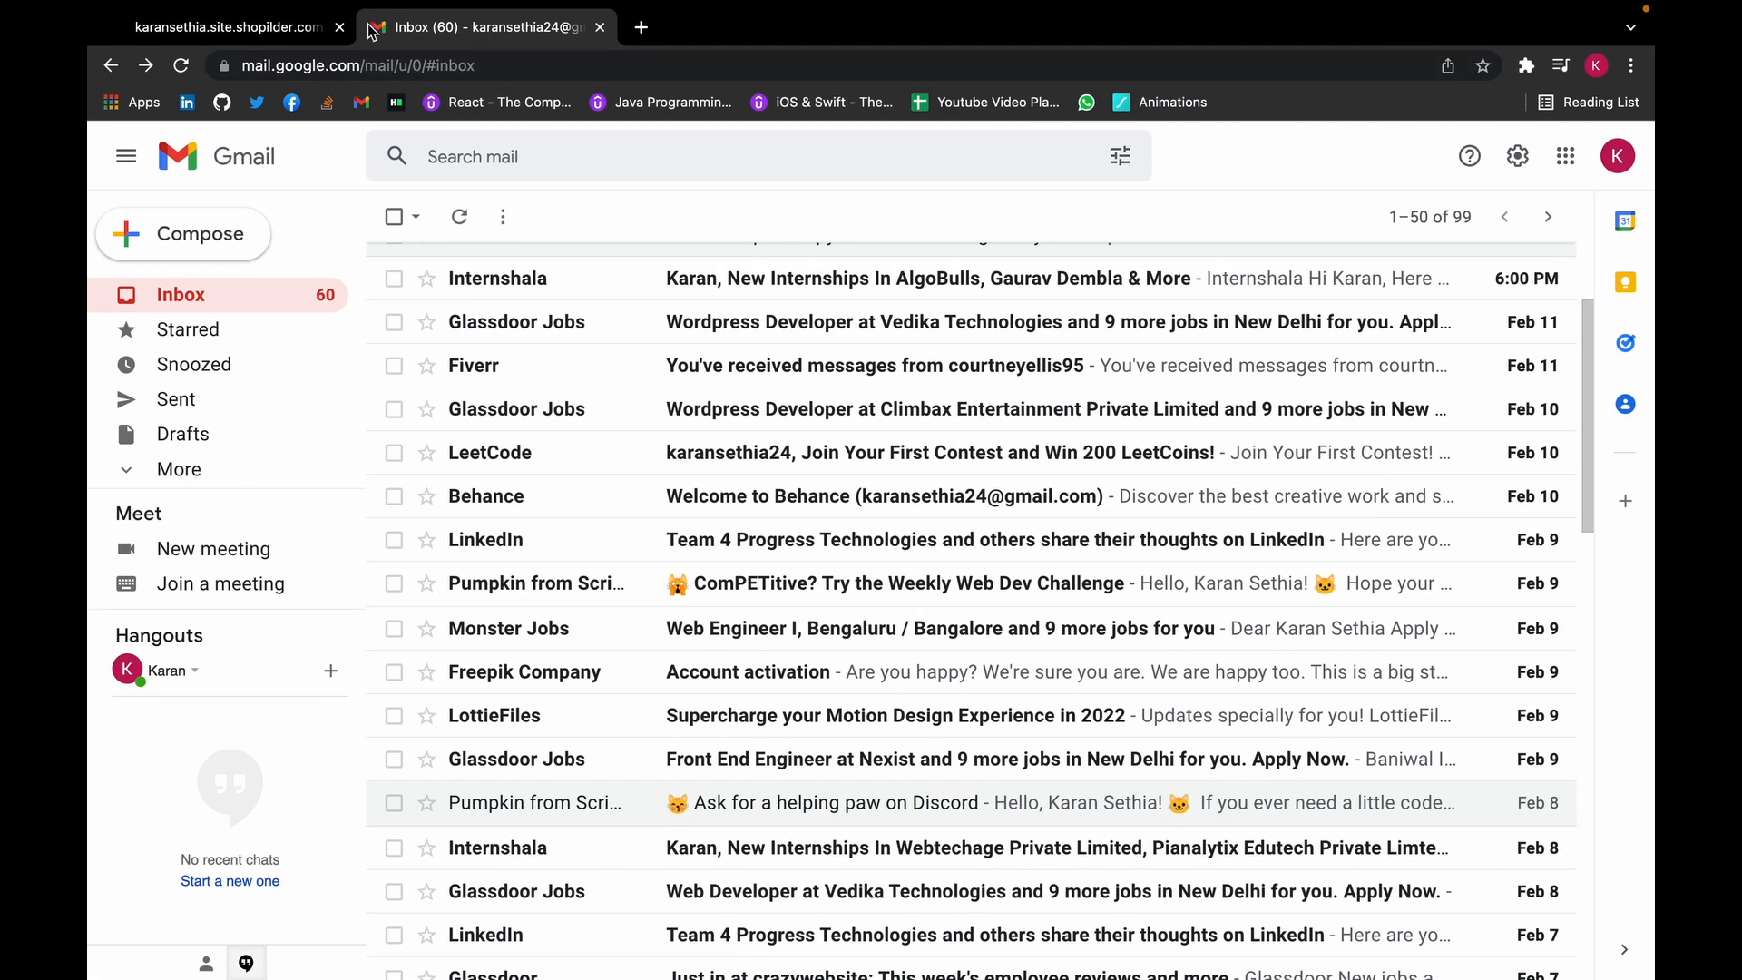
{"action": "left_click", "coordinate": [305, 35]}
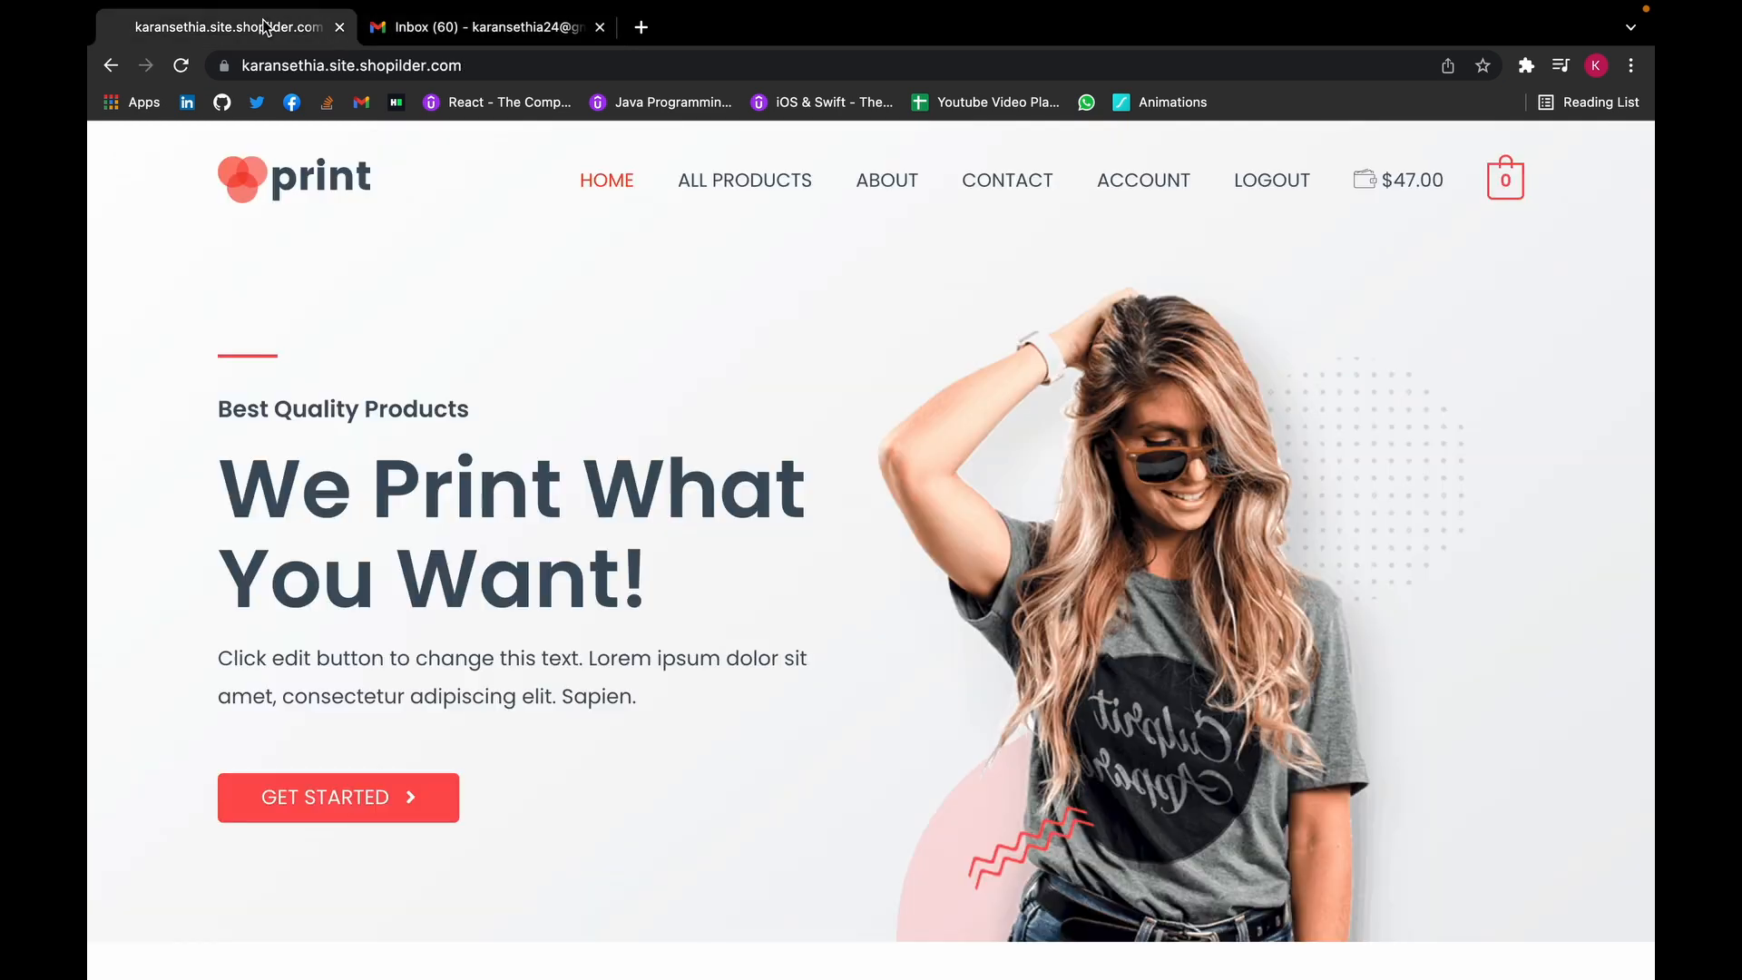
{"action": "left_click", "coordinate": [599, 29]}
{"action": "left_click", "coordinate": [787, 187]}
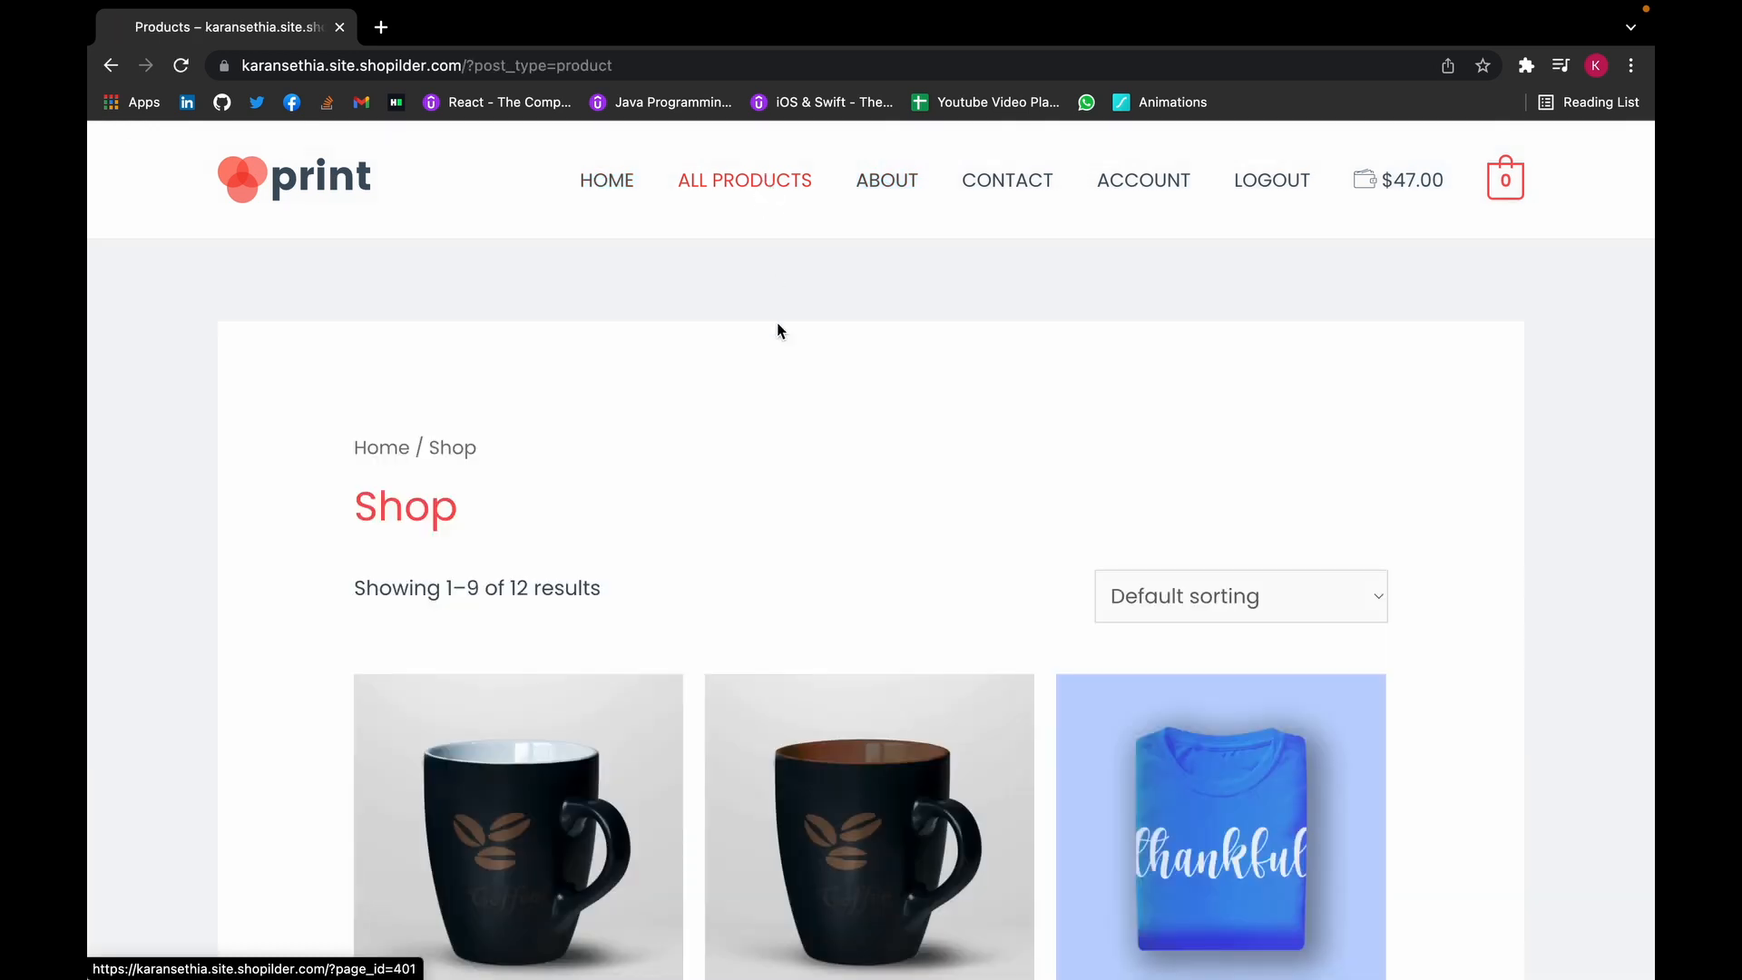
- Sort the shop by latest and add one Harry Potter book to the cart from its product page
{"action": "scroll", "coordinate": [779, 328], "scroll_direction": "down", "scroll_amount": 1}
{"action": "left_click", "coordinate": [1187, 544]}
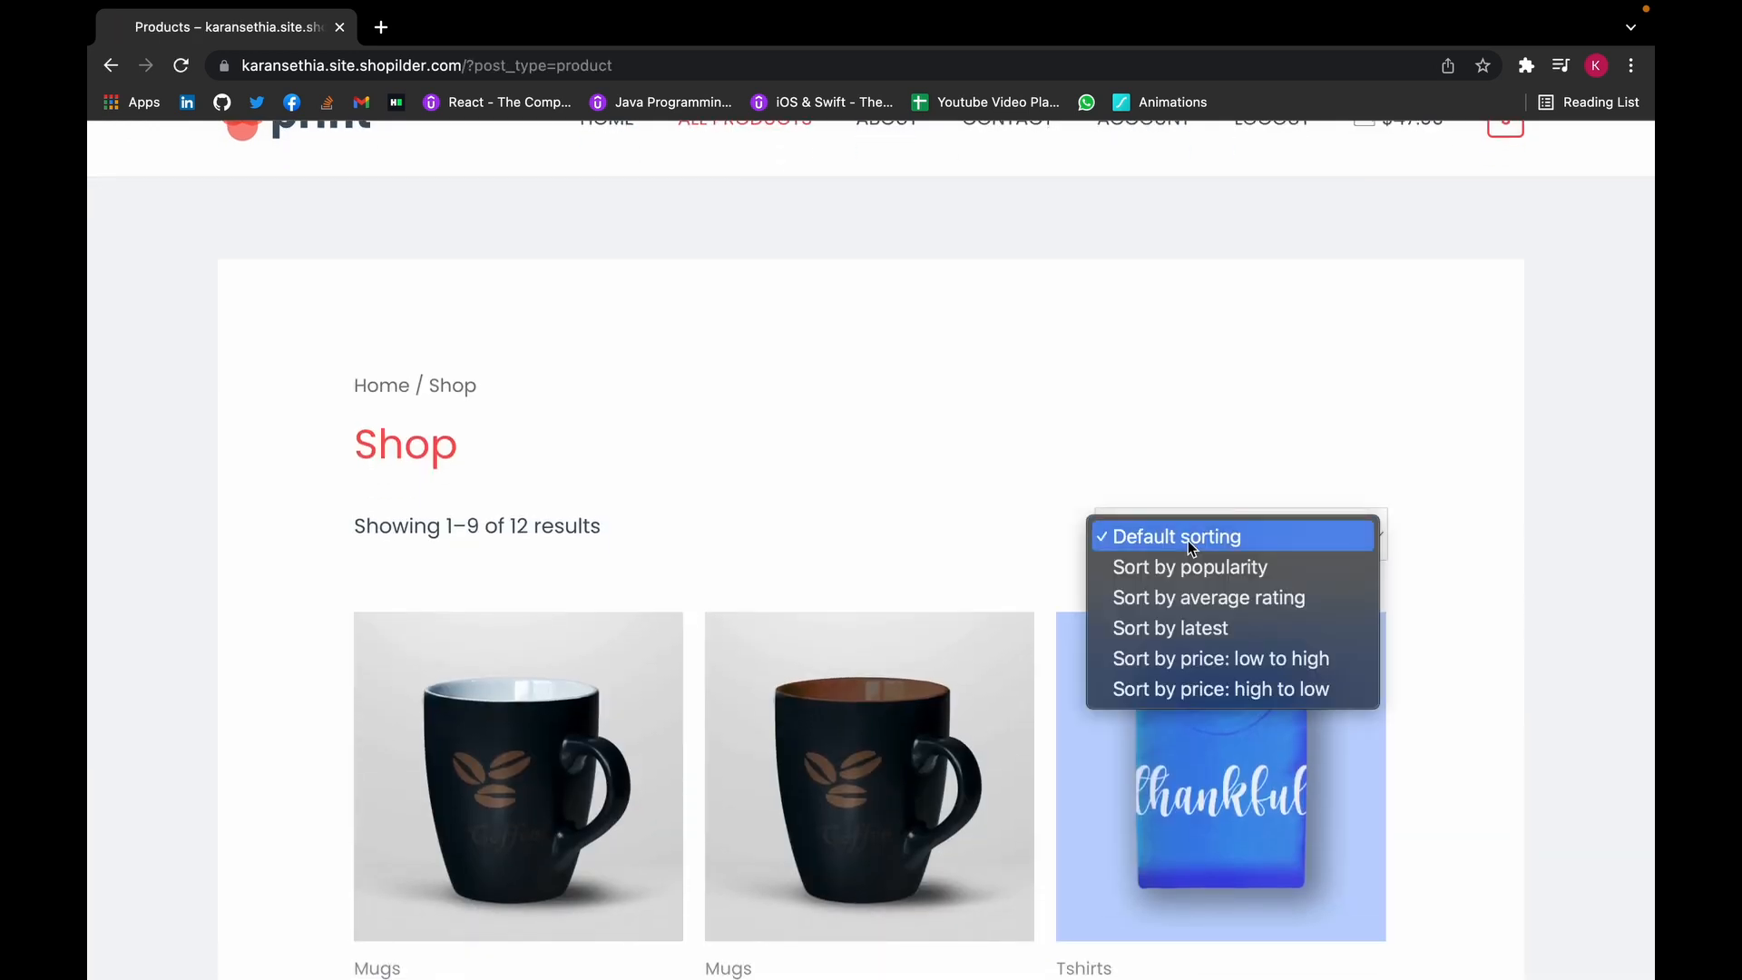
{"action": "left_click", "coordinate": [1177, 621]}
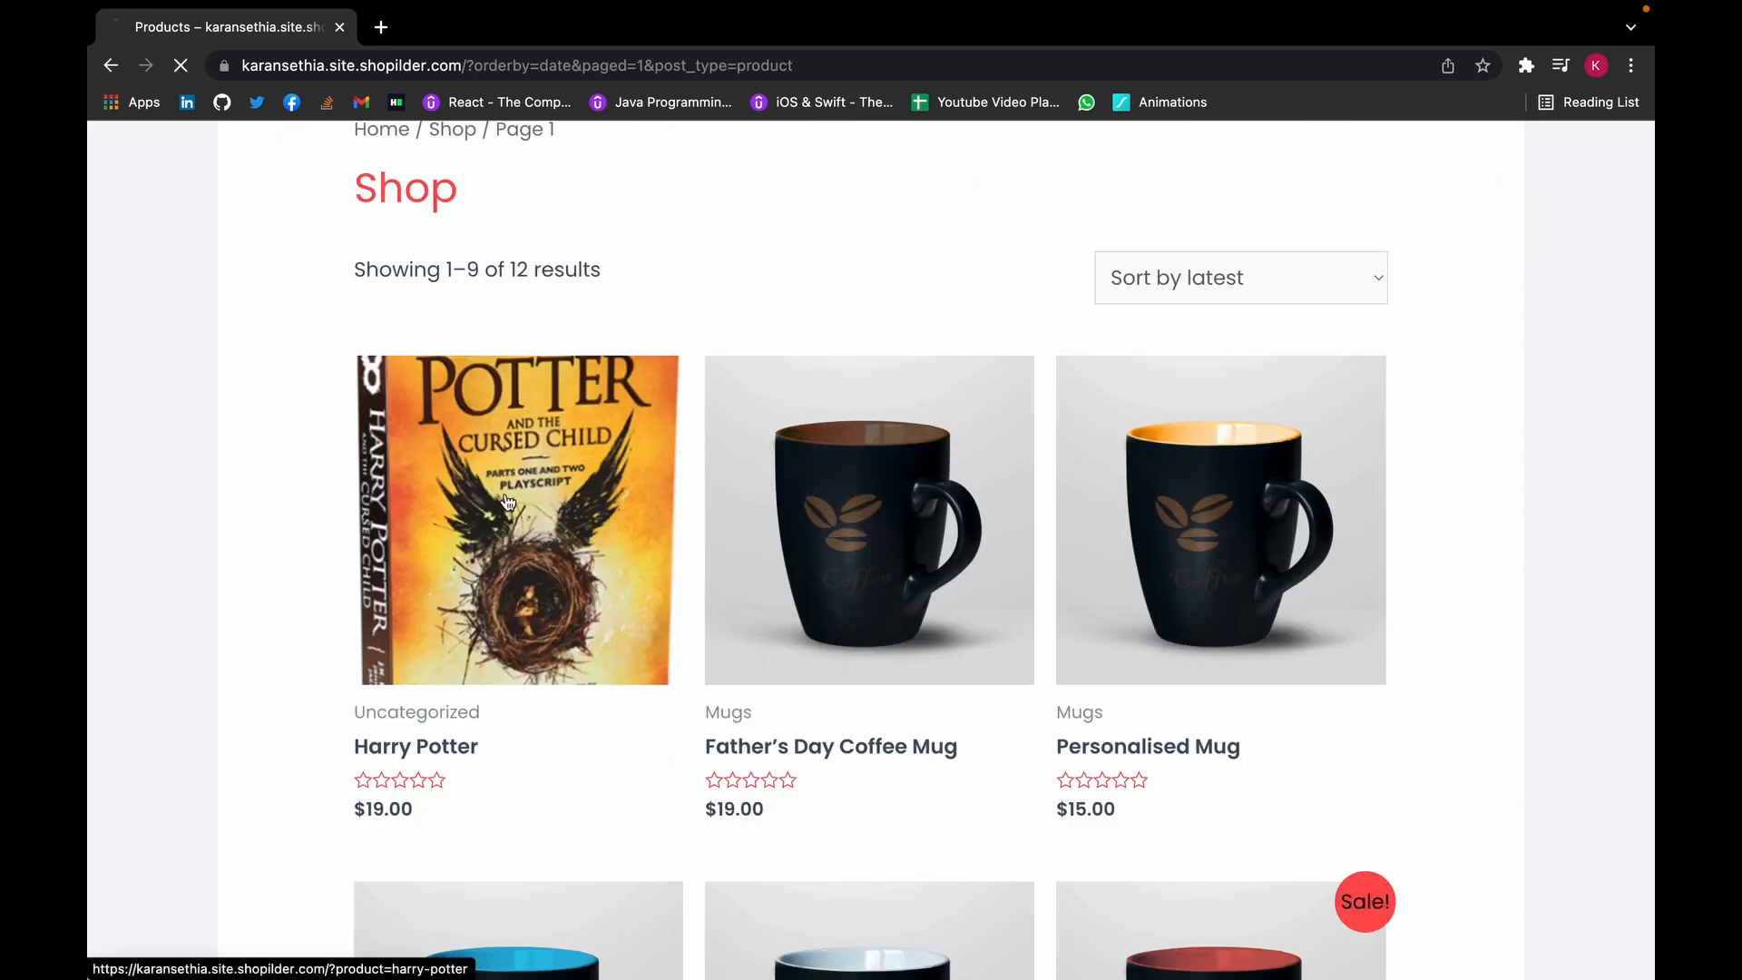
{"action": "left_click", "coordinate": [508, 502]}
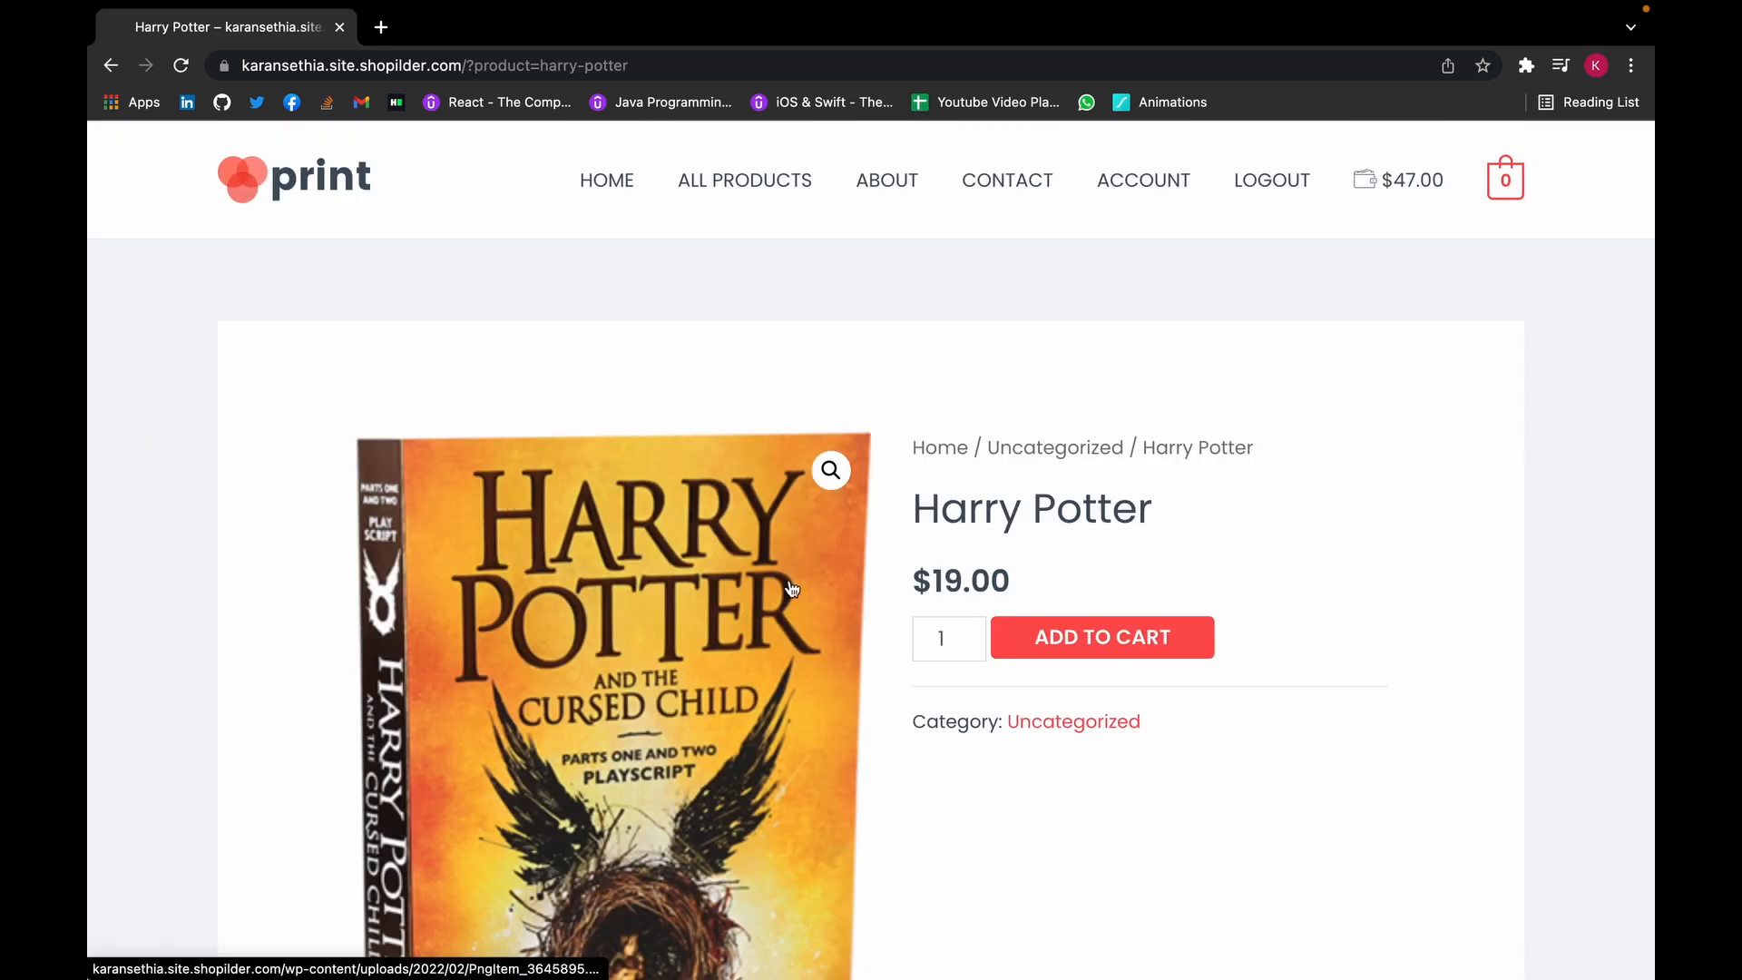
{"action": "left_click", "coordinate": [1040, 626]}
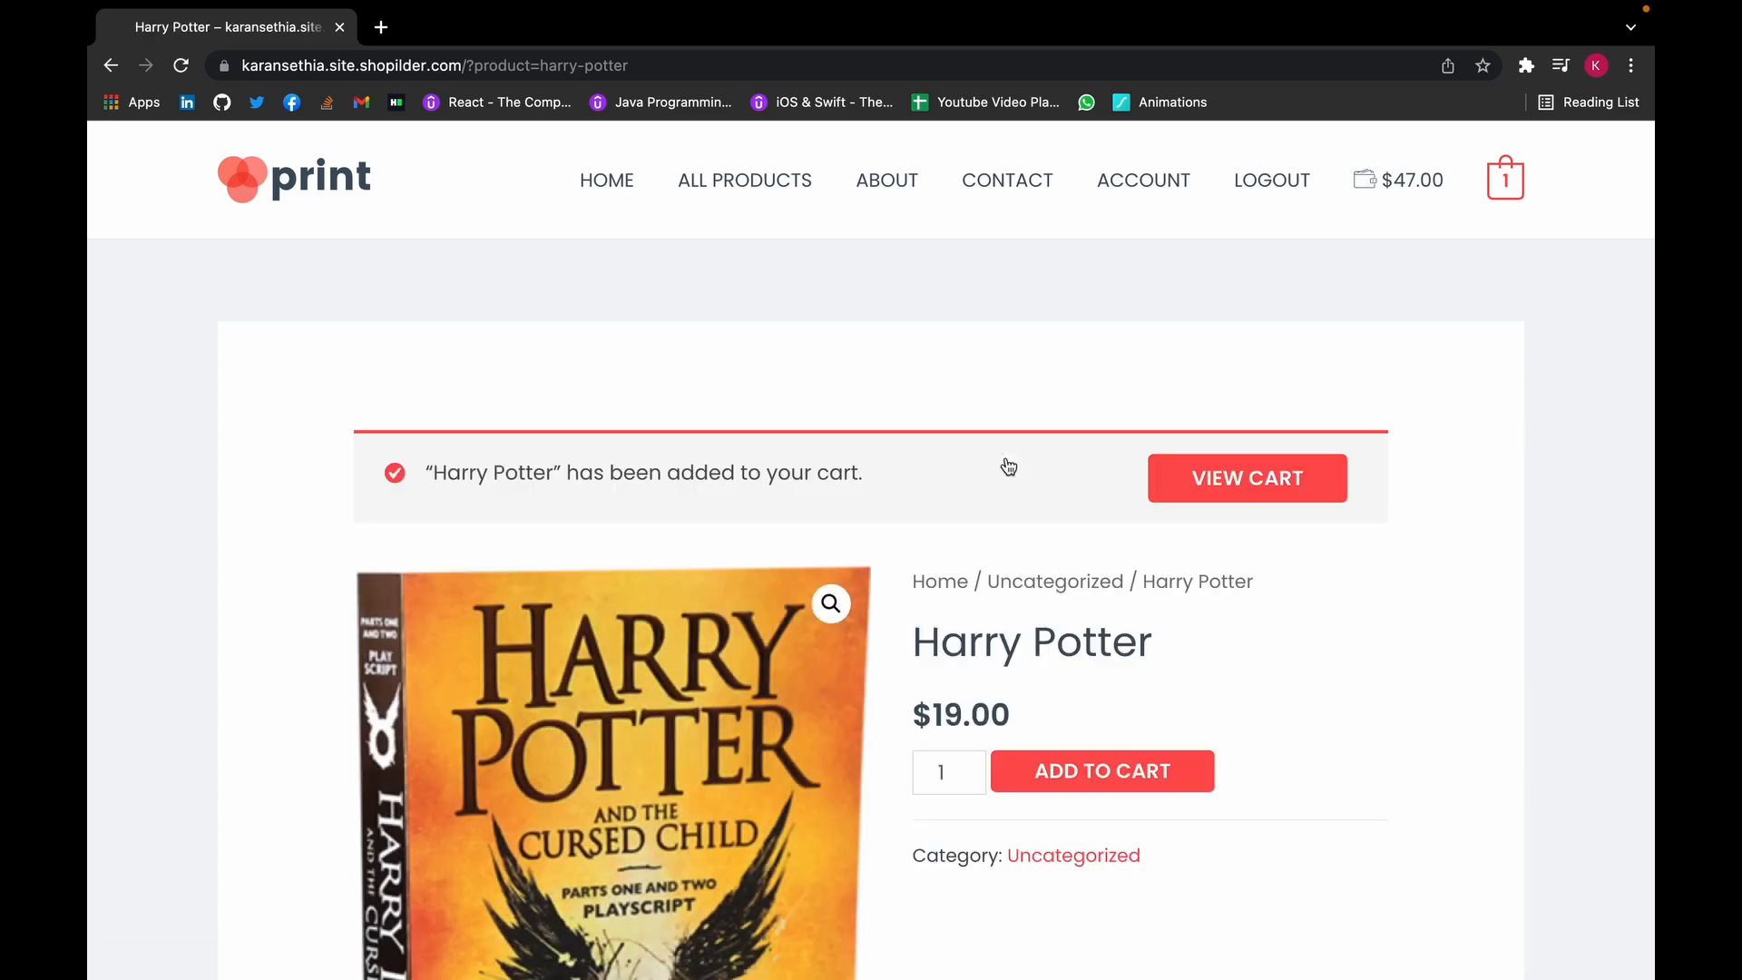
- Check out the cart with the prefilled billing details and place the order using wallet payment
{"action": "left_click", "coordinate": [1212, 476]}
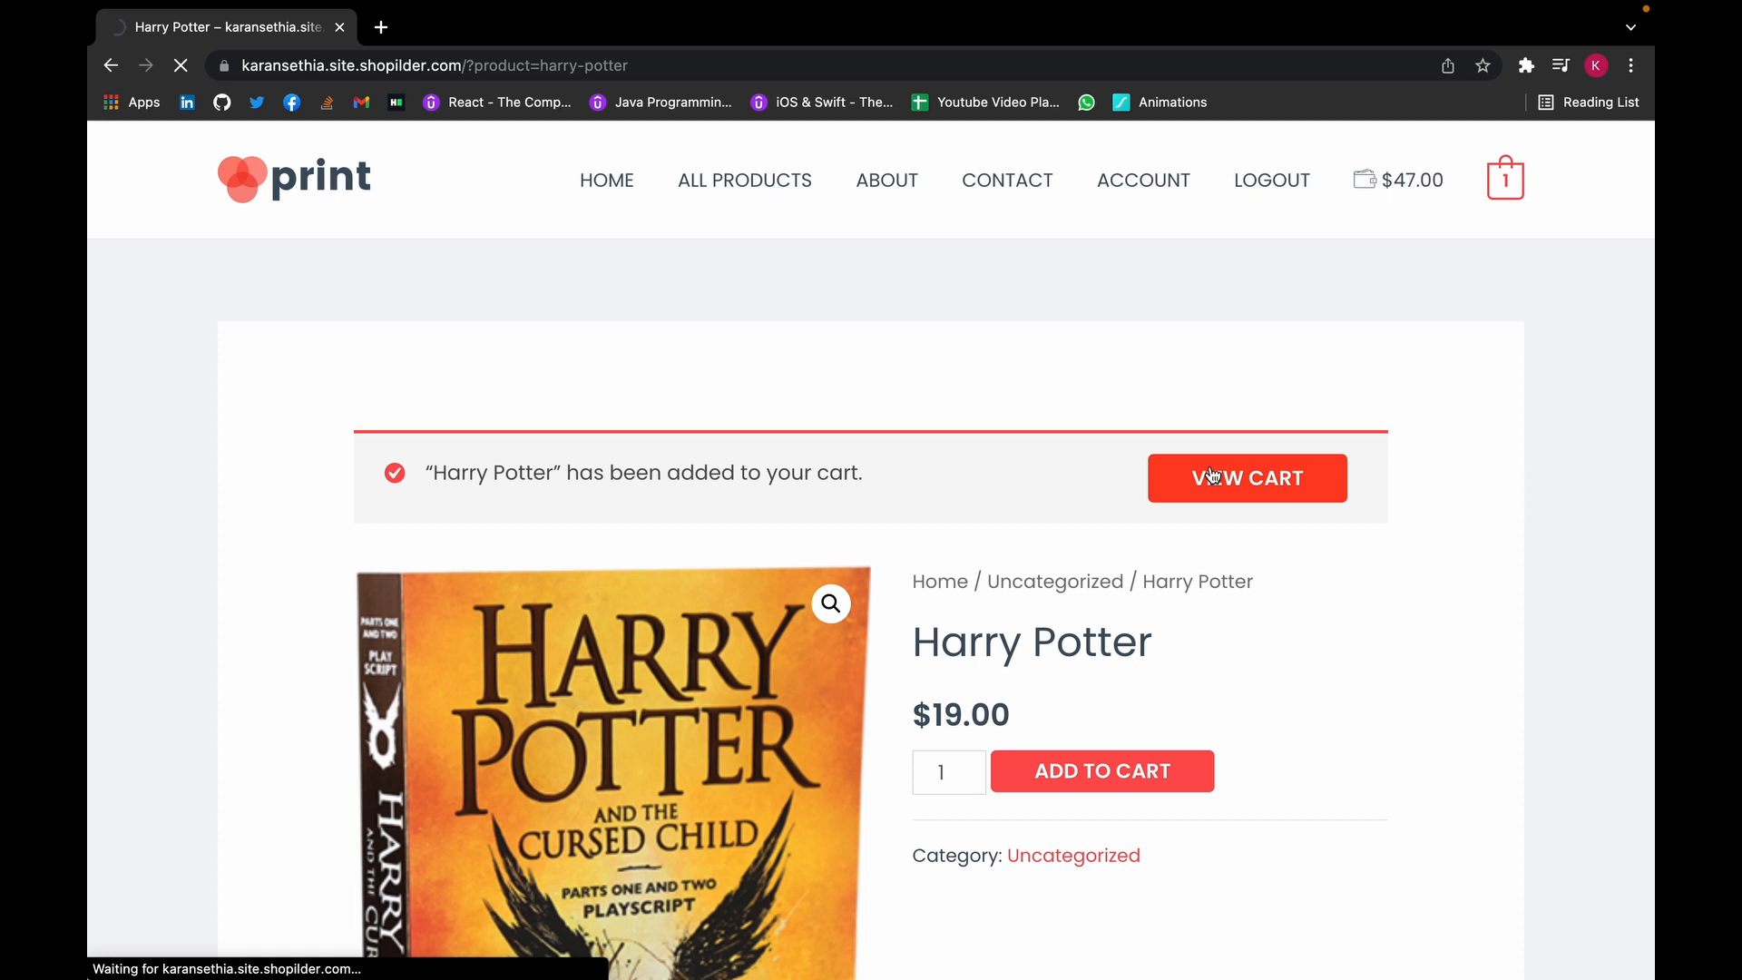
{"action": "scroll", "coordinate": [1209, 466], "scroll_direction": "down", "scroll_amount": 3}
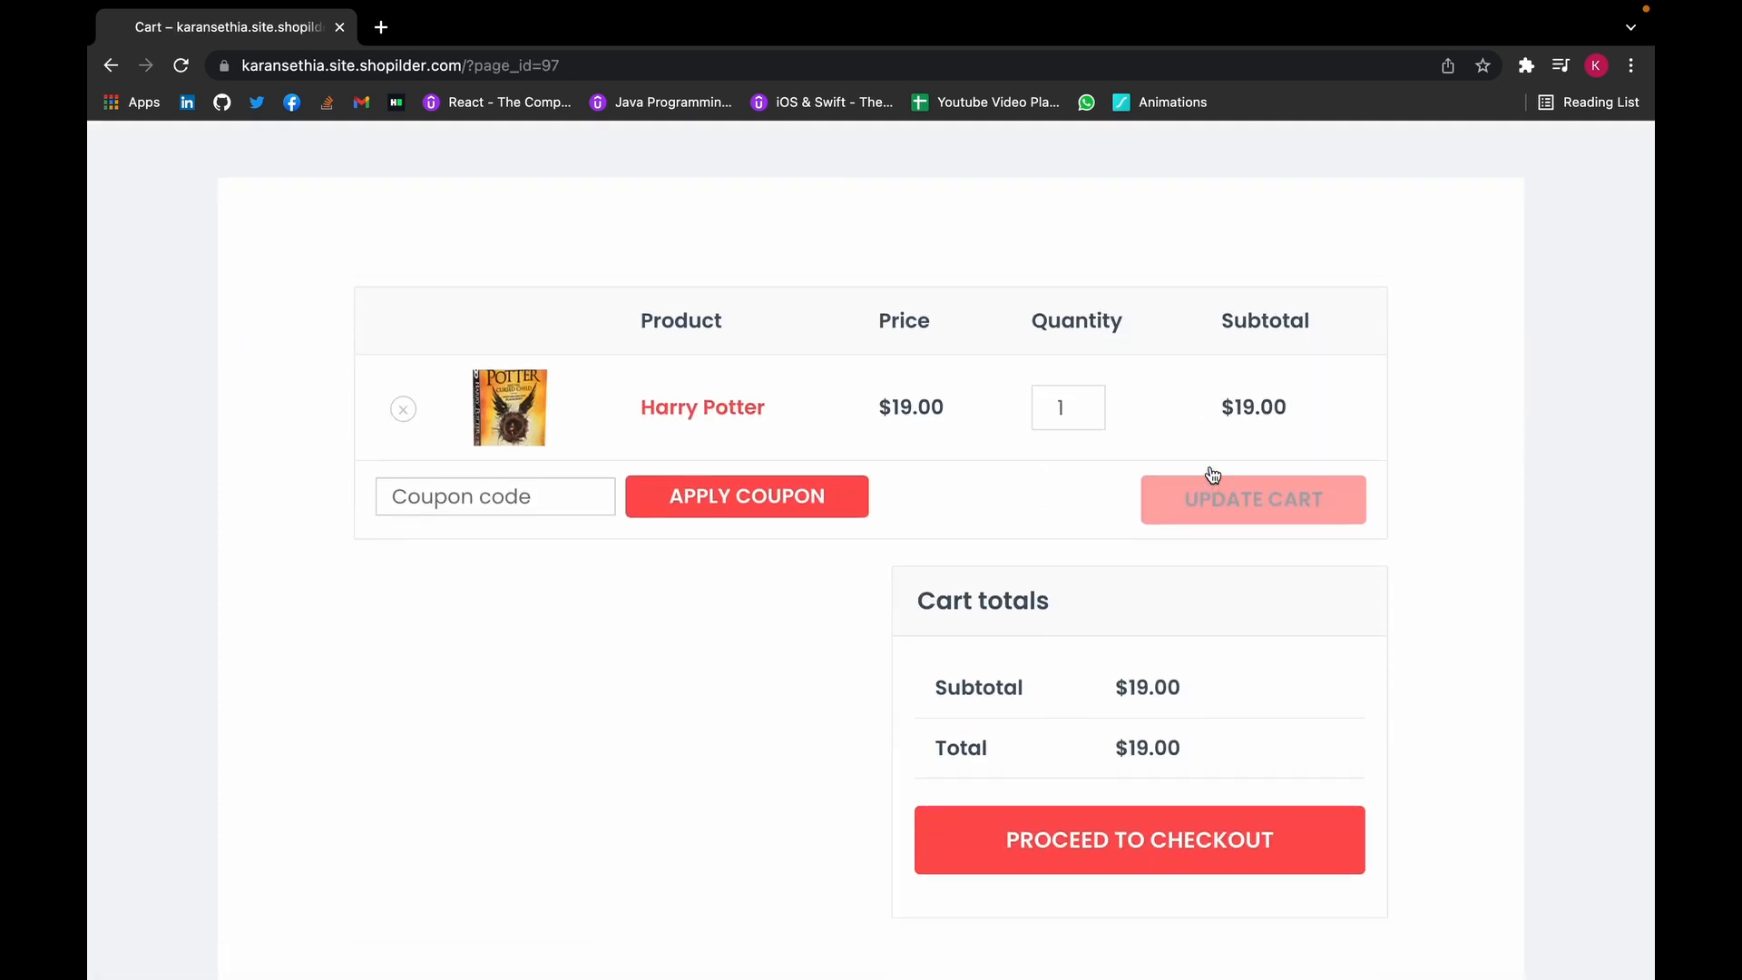
{"action": "left_click", "coordinate": [1069, 825]}
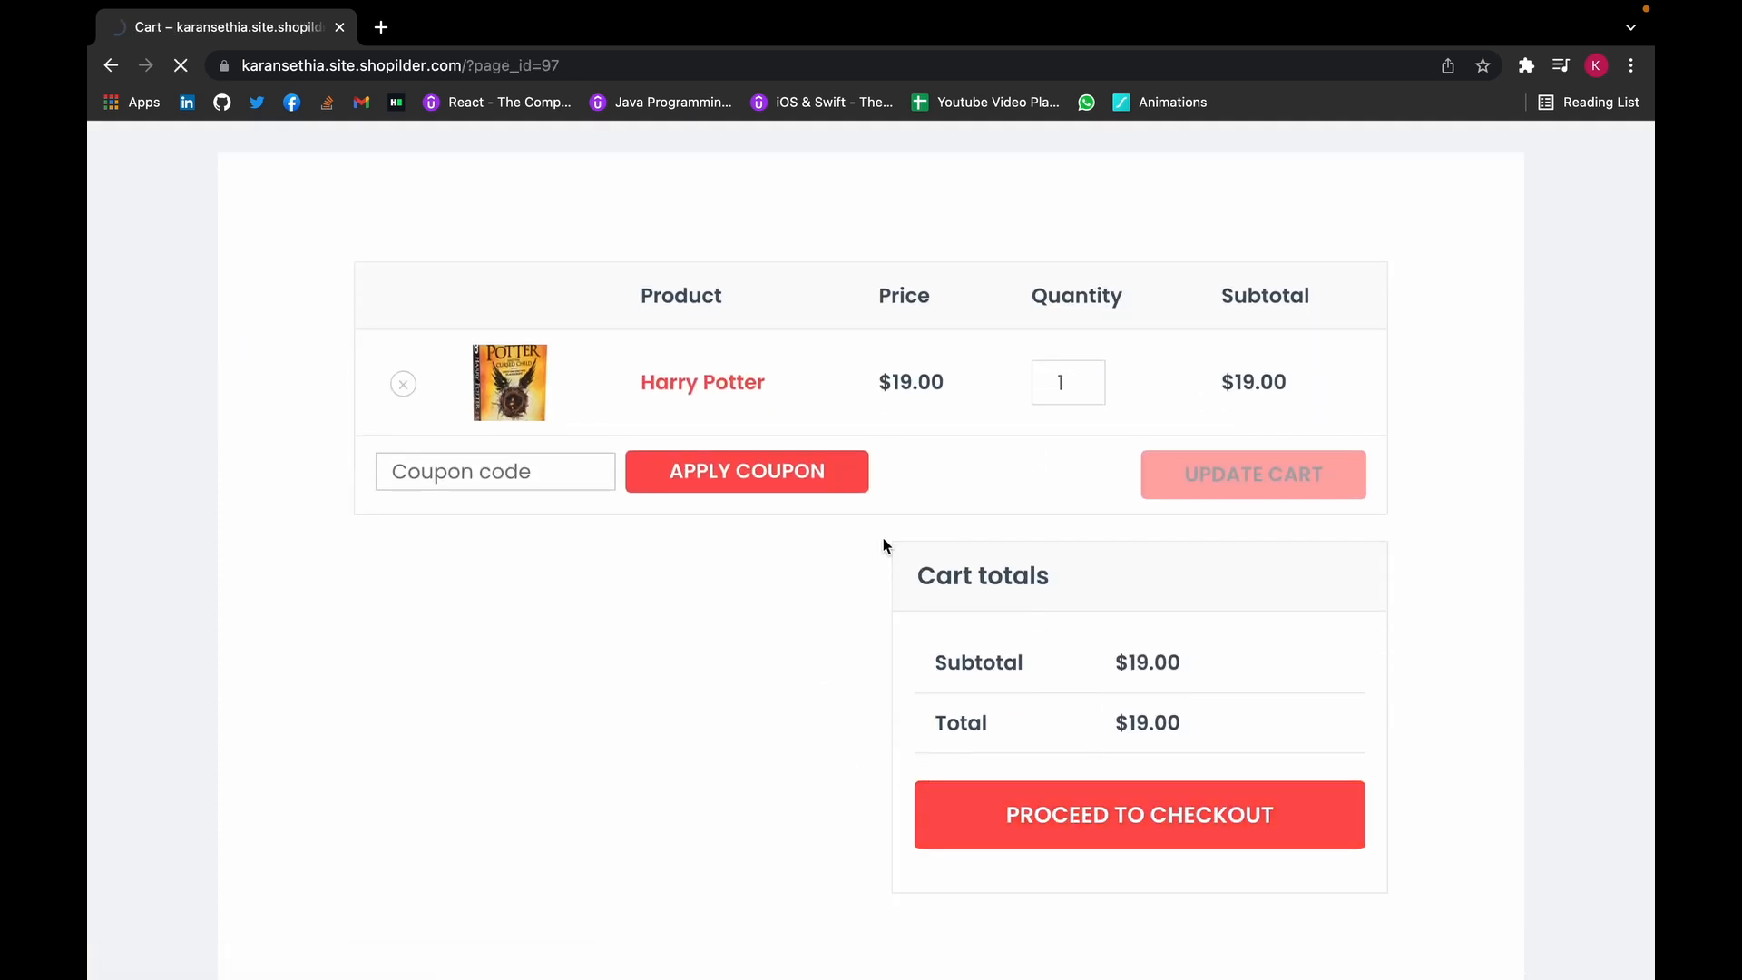
{"action": "scroll", "coordinate": [884, 535], "scroll_direction": "down", "scroll_amount": 4}
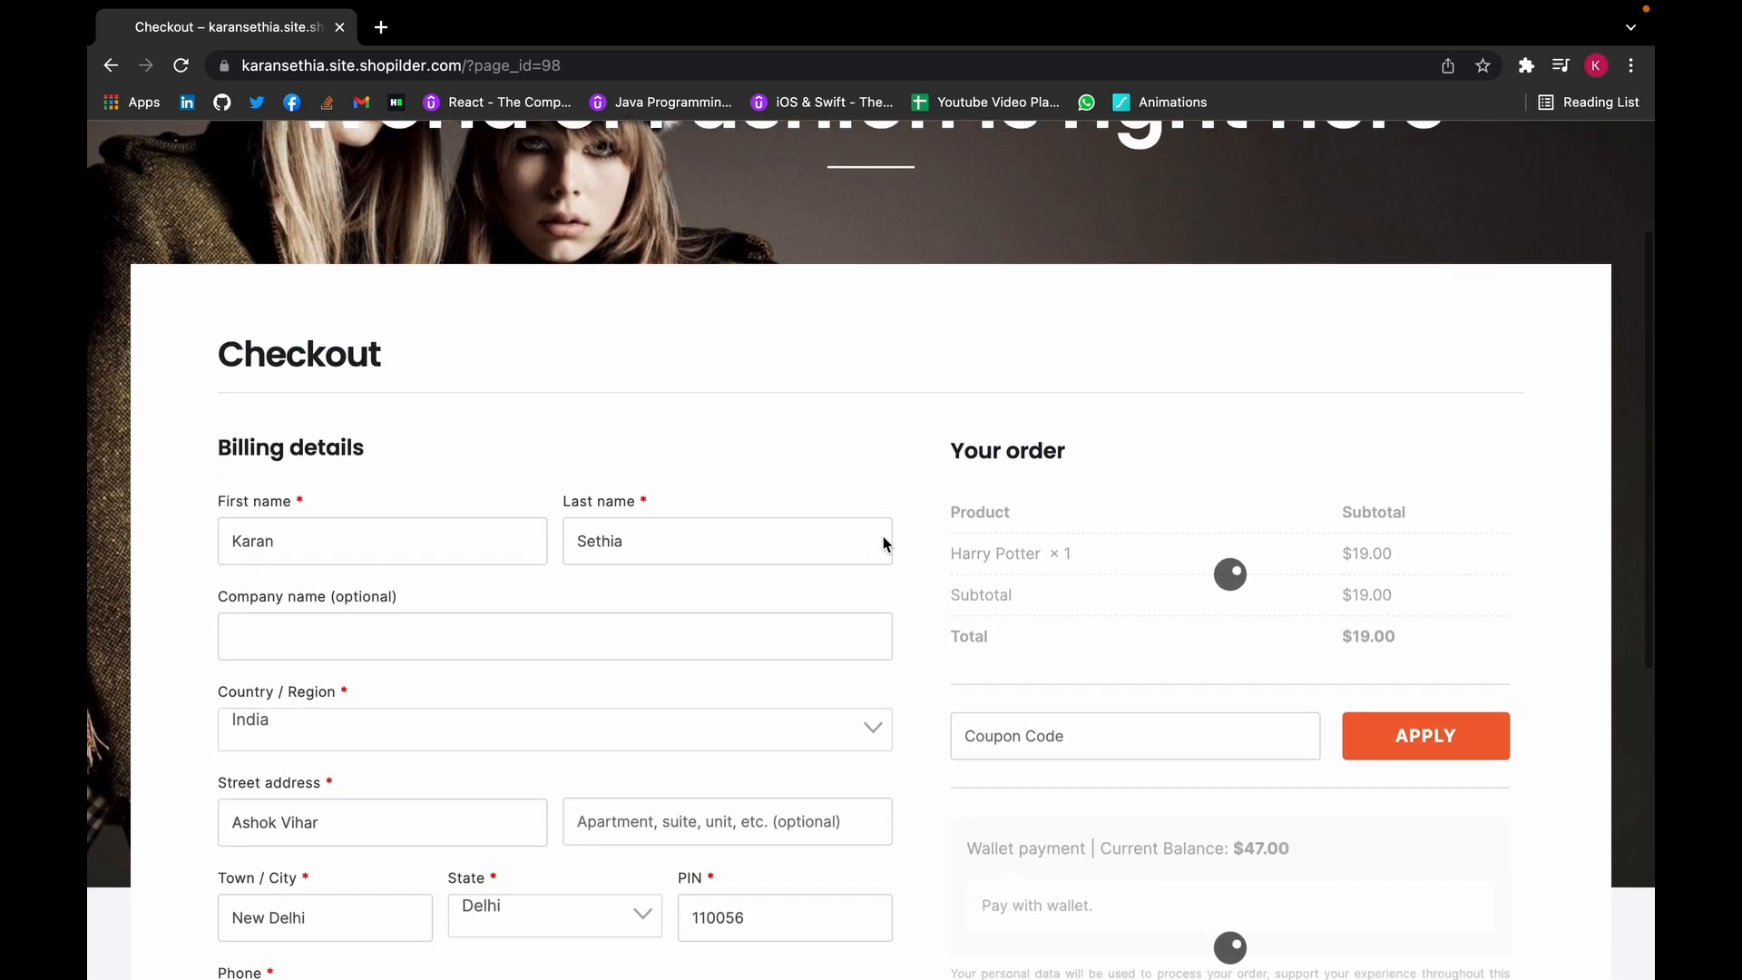
{"action": "scroll", "coordinate": [884, 536], "scroll_direction": "down", "scroll_amount": 1}
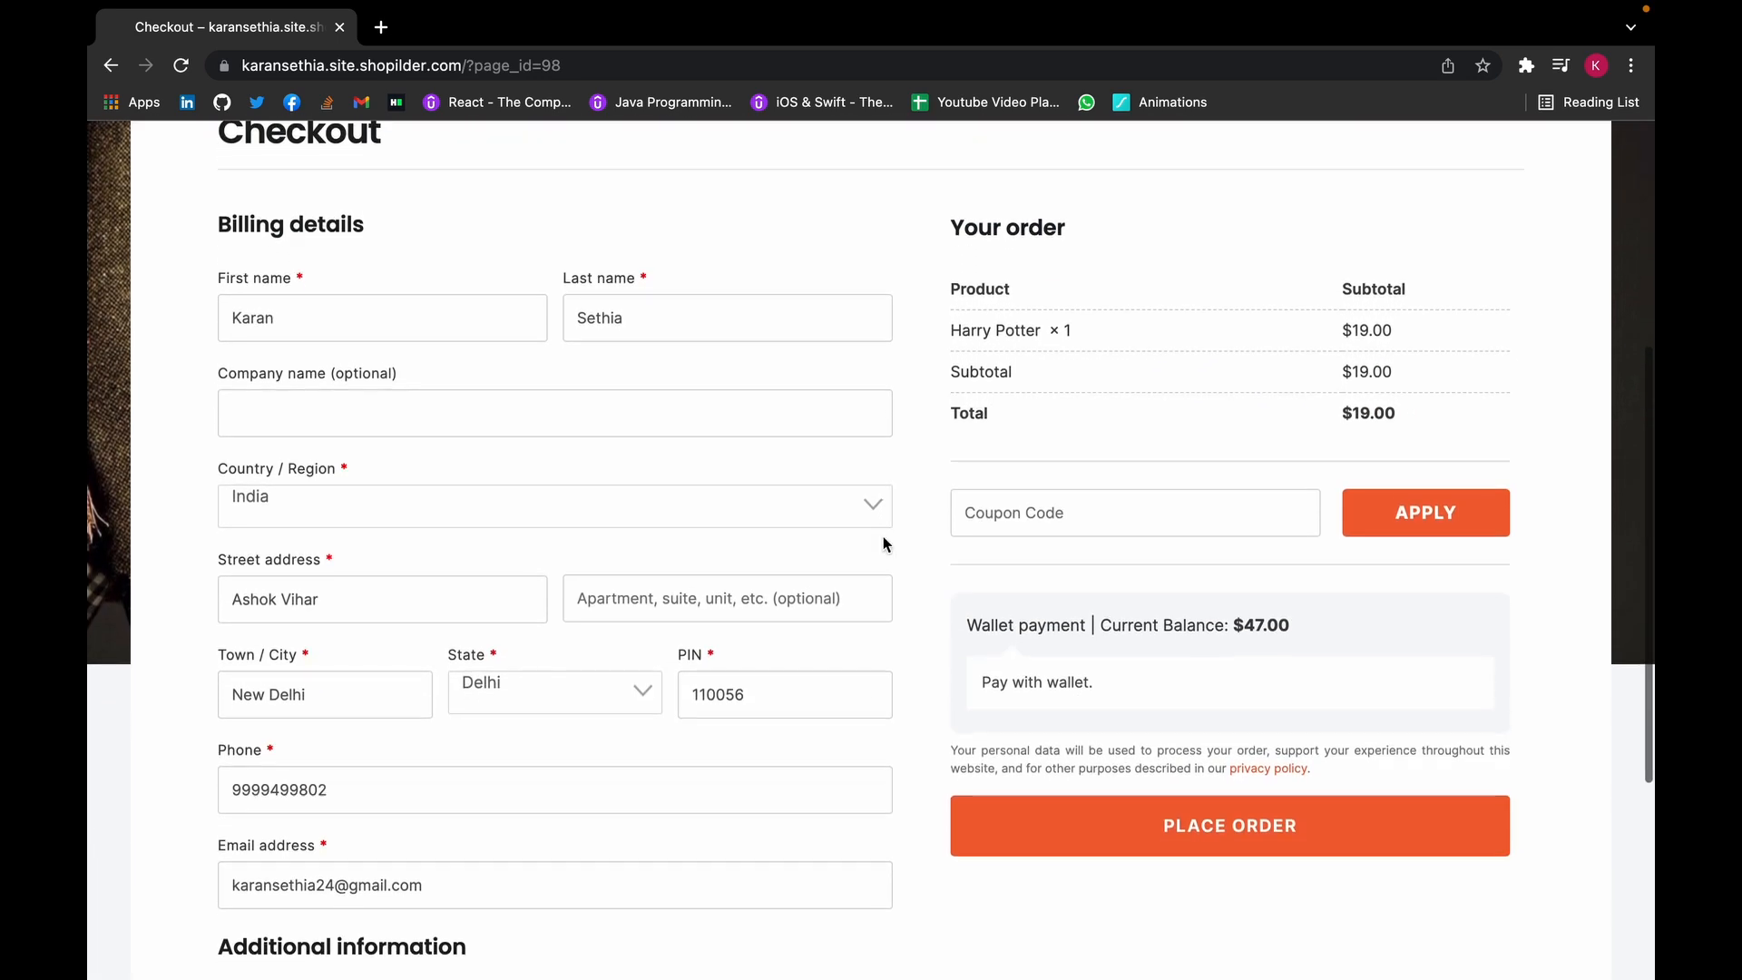
{"action": "left_click", "coordinate": [1093, 828]}
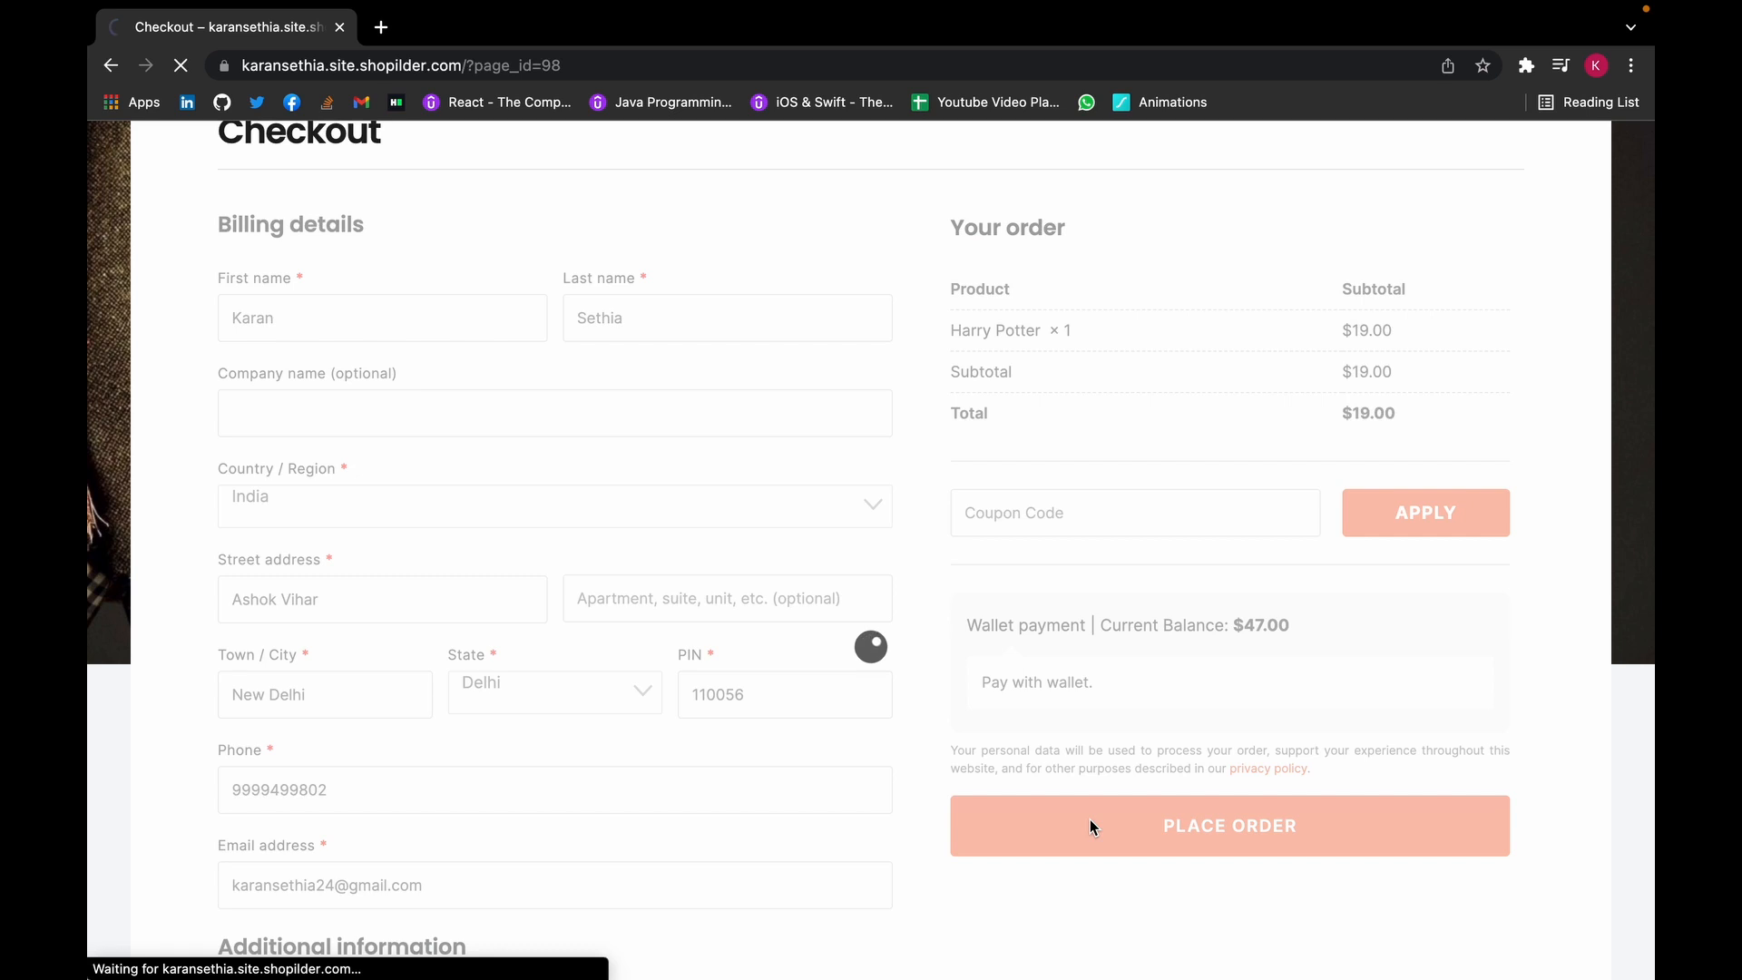
- Download the E-book file from the order confirmation and view the downloaded Cover-Letter-1.pdf
{"action": "scroll", "coordinate": [1091, 824], "scroll_direction": "down", "scroll_amount": 3}
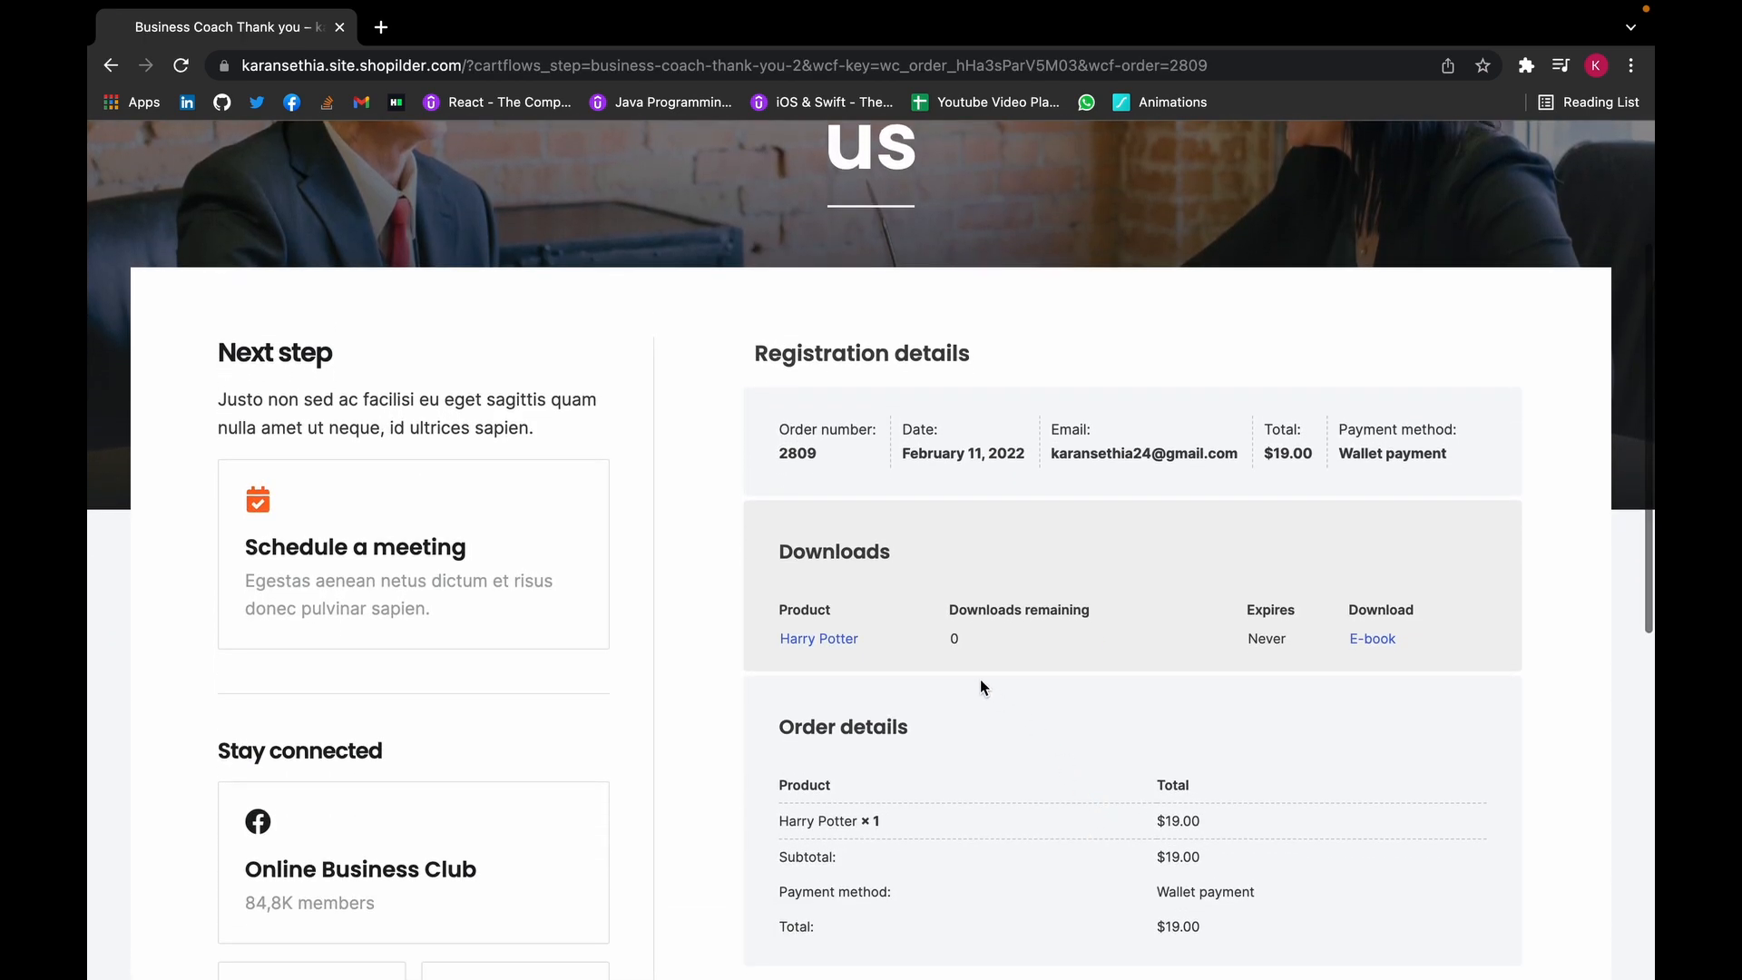
{"action": "left_click", "coordinate": [1370, 641]}
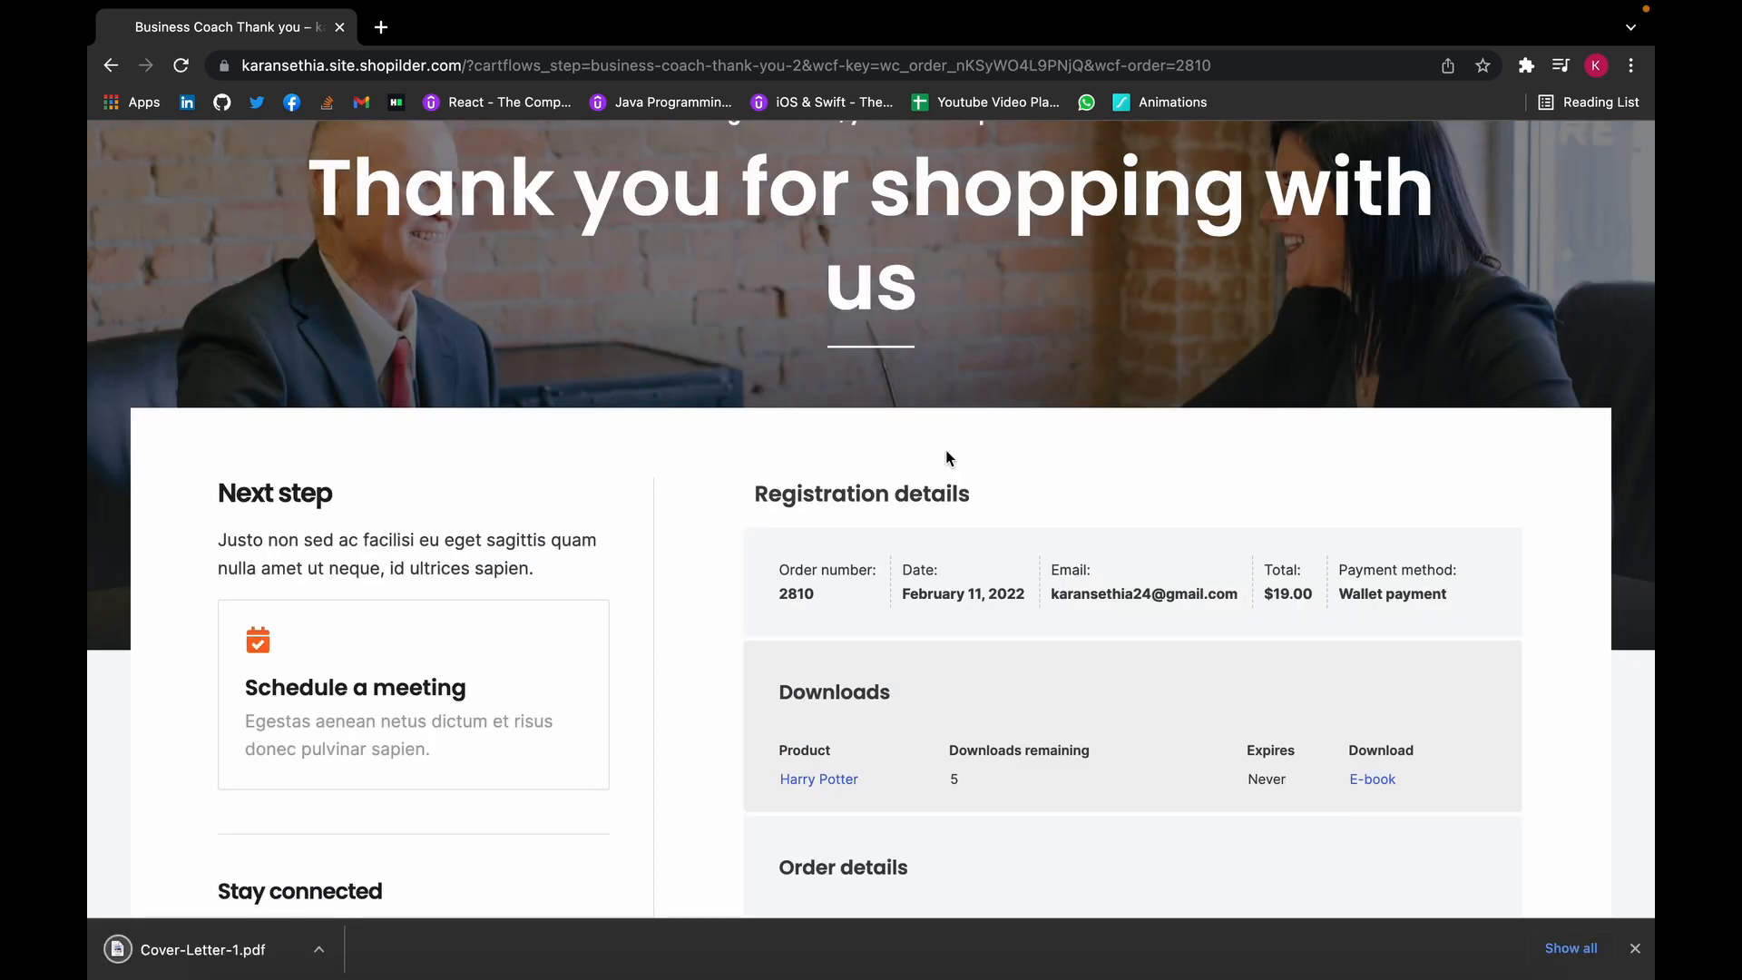
{"action": "left_click", "coordinate": [225, 951]}
{"action": "scroll", "coordinate": [619, 499], "scroll_direction": "down", "scroll_amount": 5}
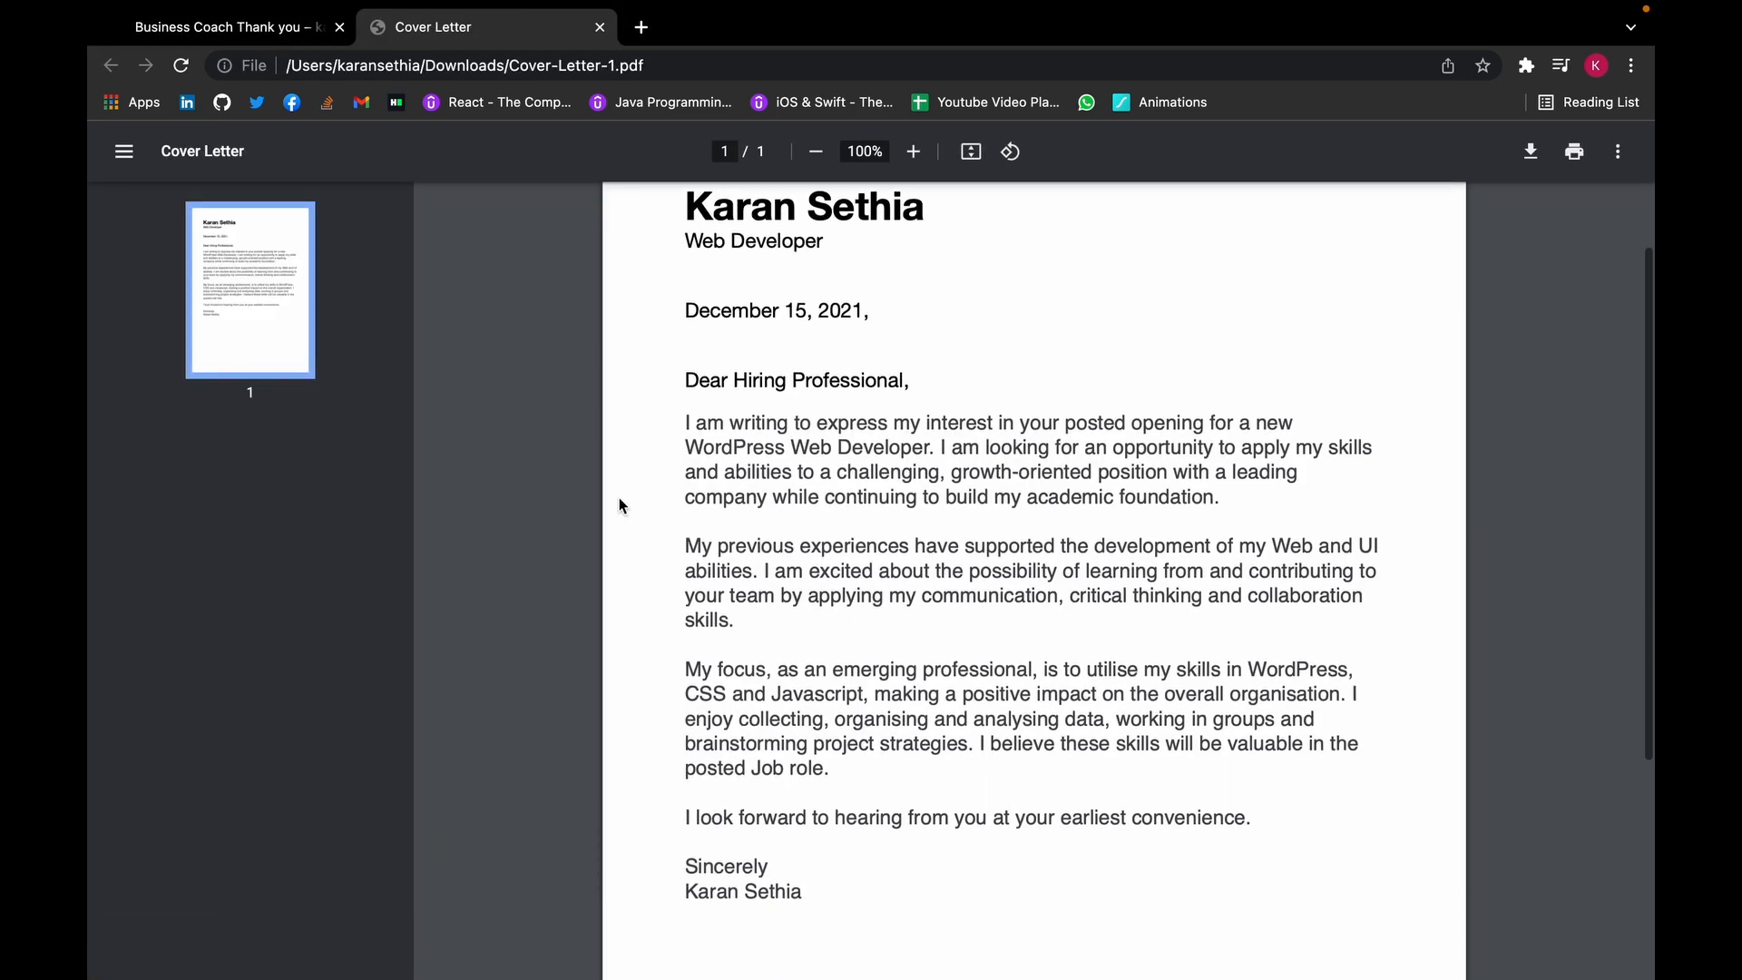
{"action": "scroll", "coordinate": [618, 505], "scroll_direction": "down", "scroll_amount": 2}
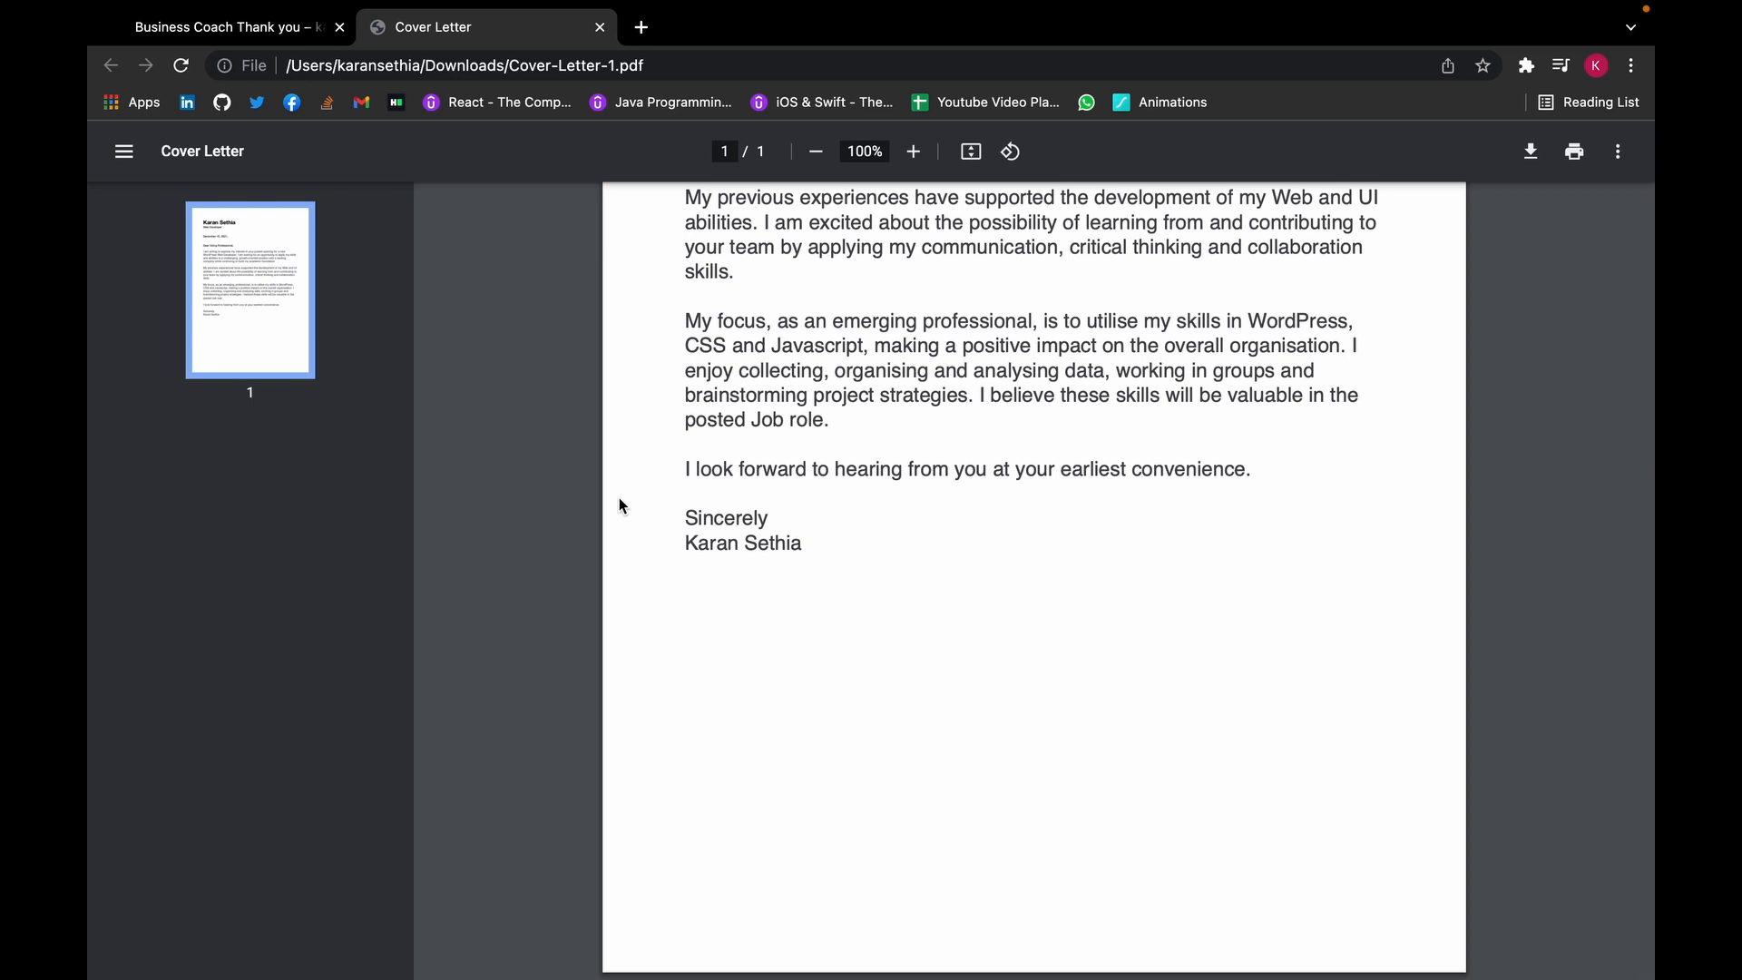